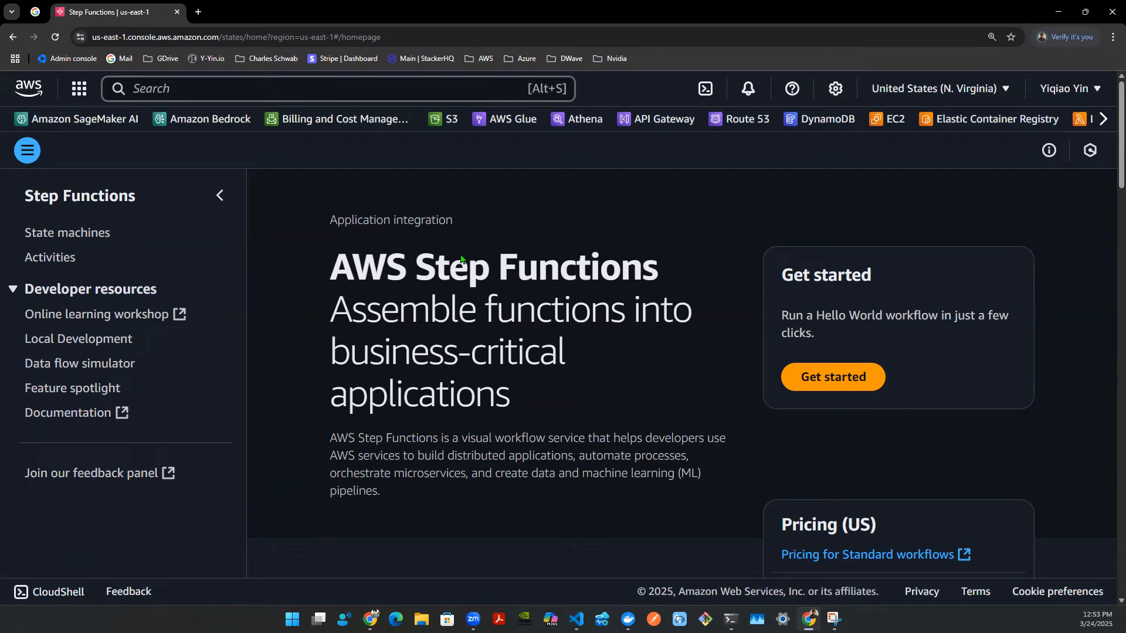
- Search for Step Functions and open its list of state machines
left_click(278, 87)
type("step")
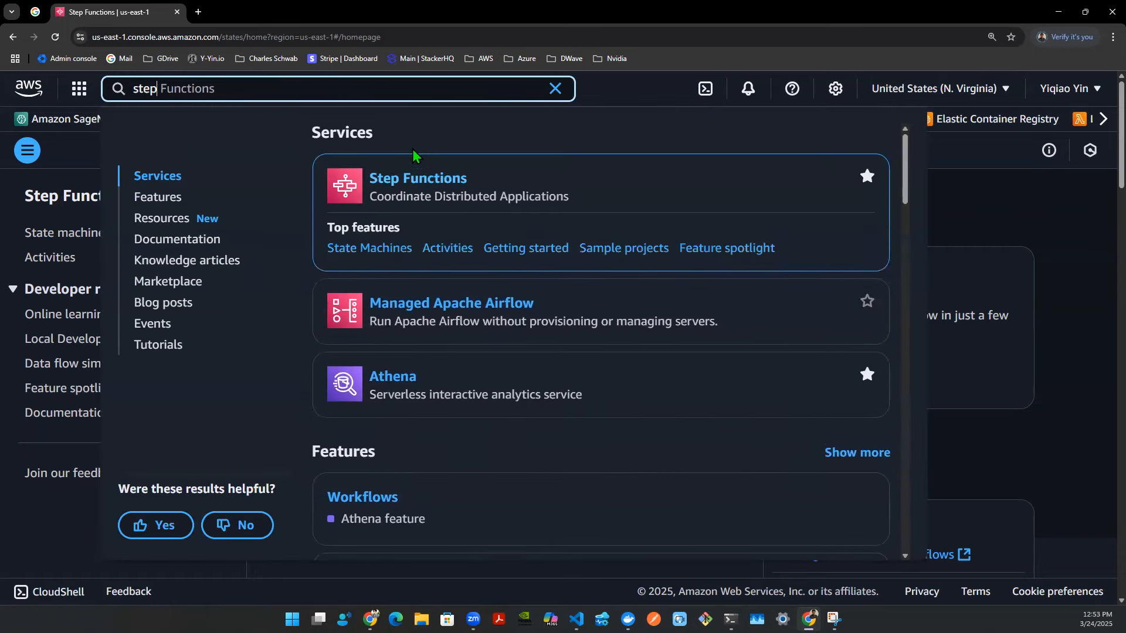
left_click(1003, 220)
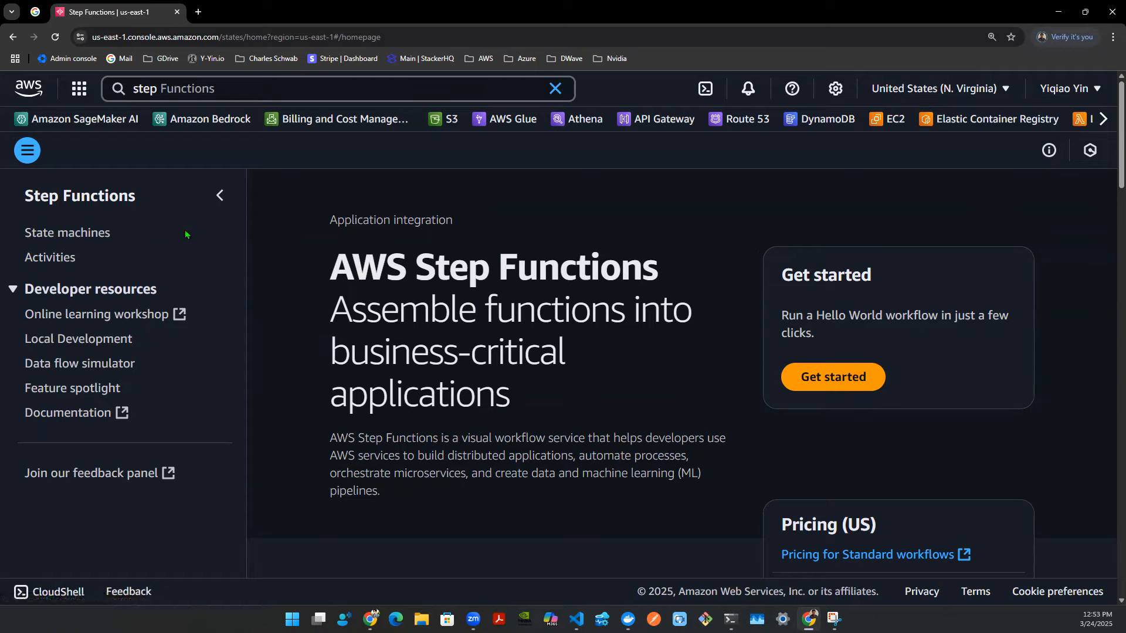
left_click(69, 236)
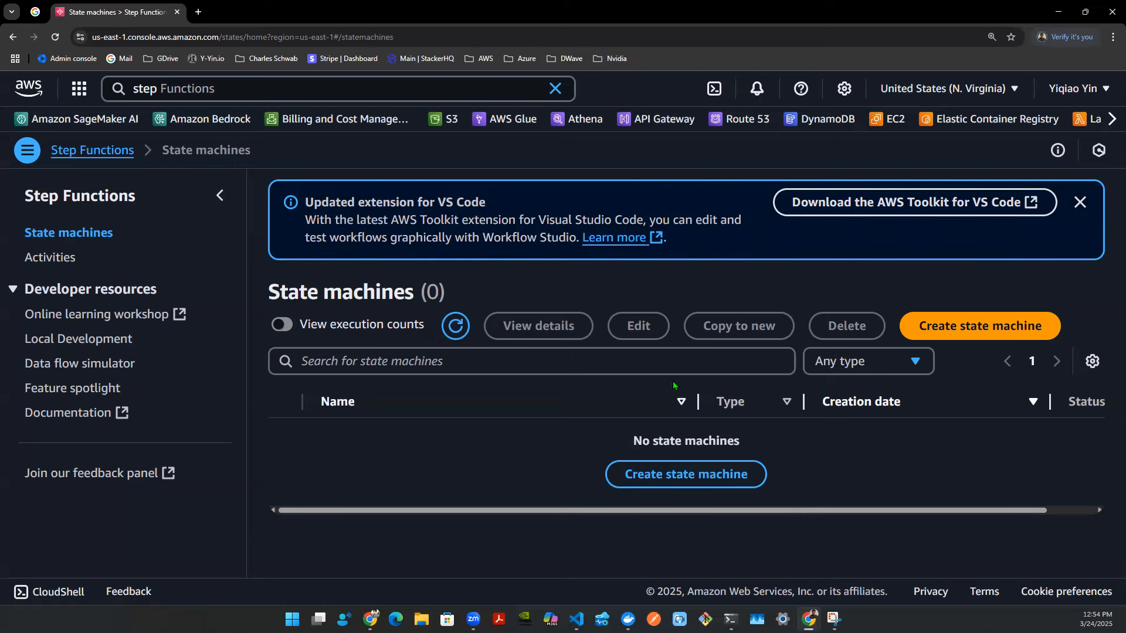
- Create a blank Standard state machine named mystatemachinetest1 and continue into Workflow Studio
left_click(643, 482)
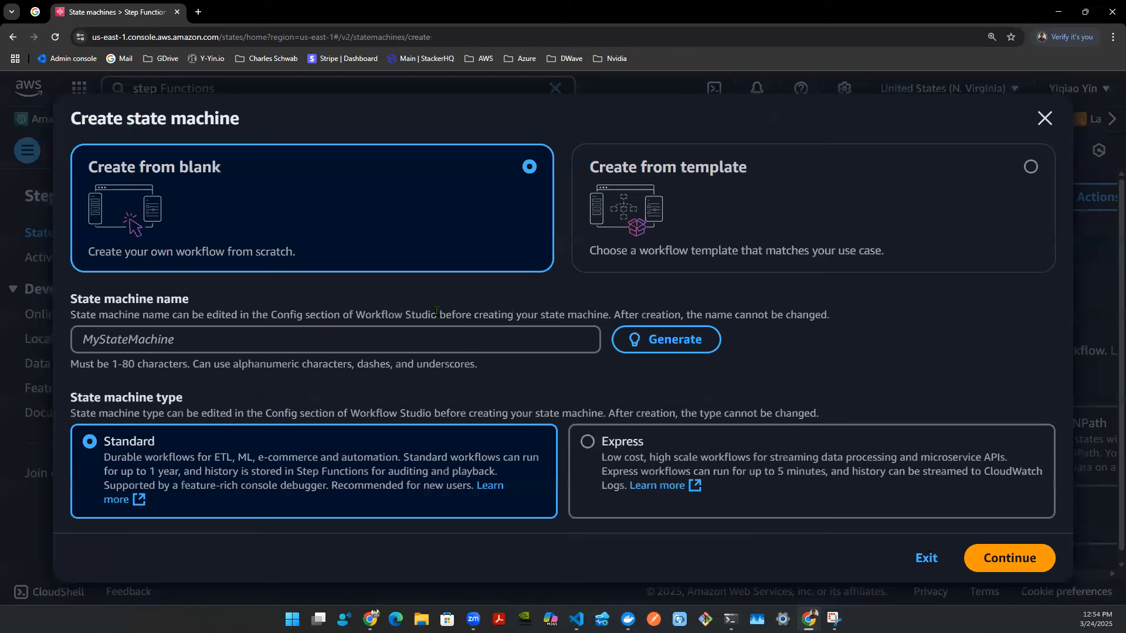
key("ctrl+minus")
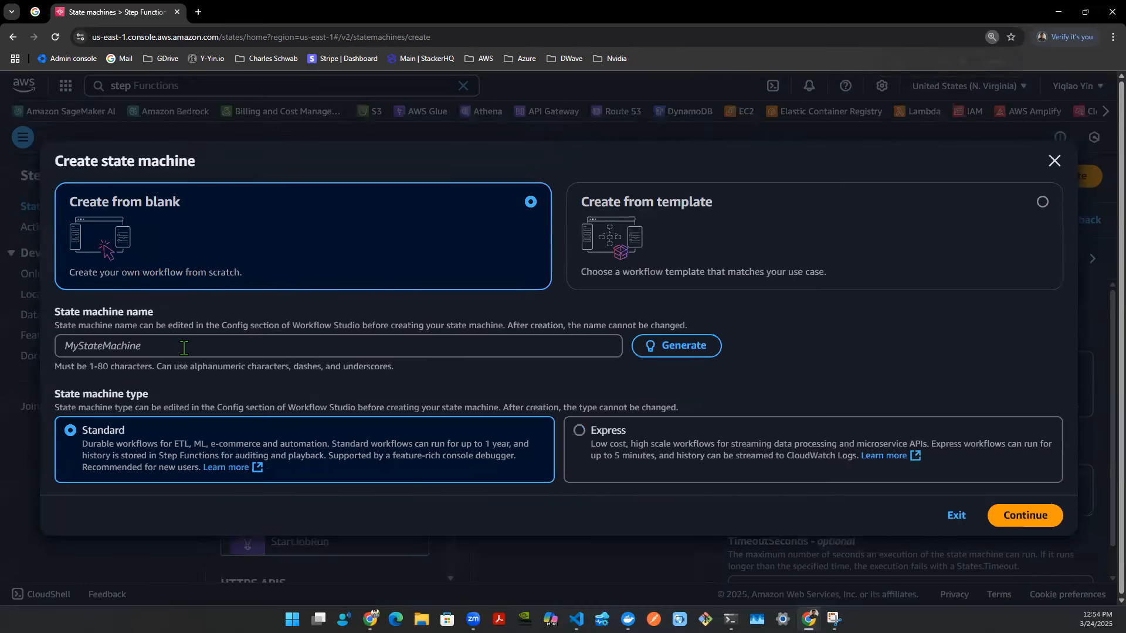
left_click(173, 346)
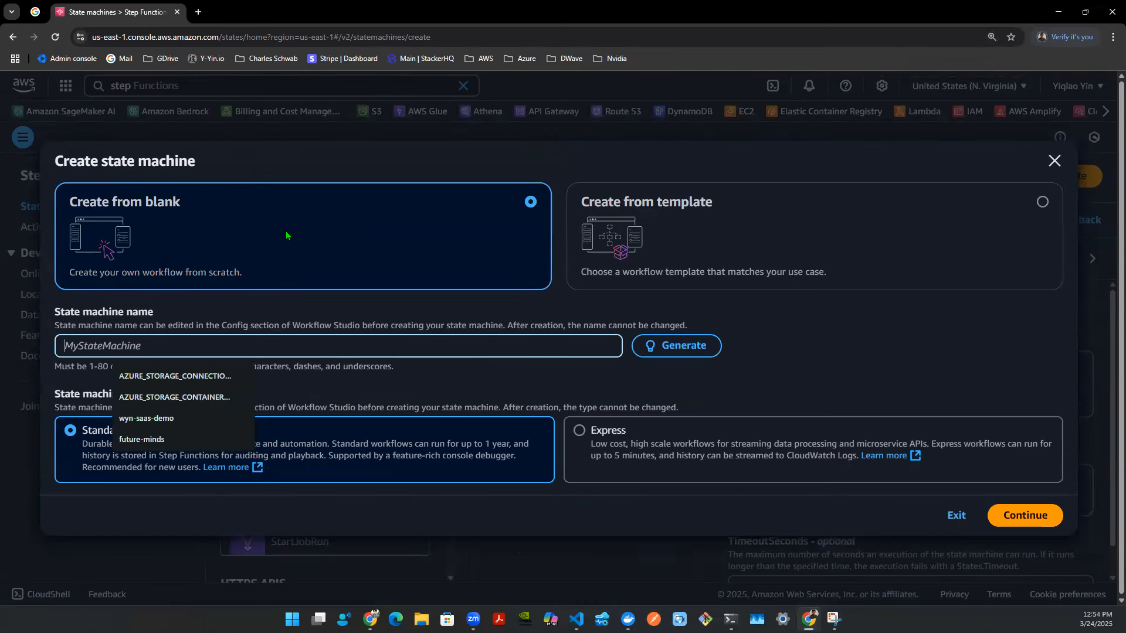
type("mystatemachinetest12")
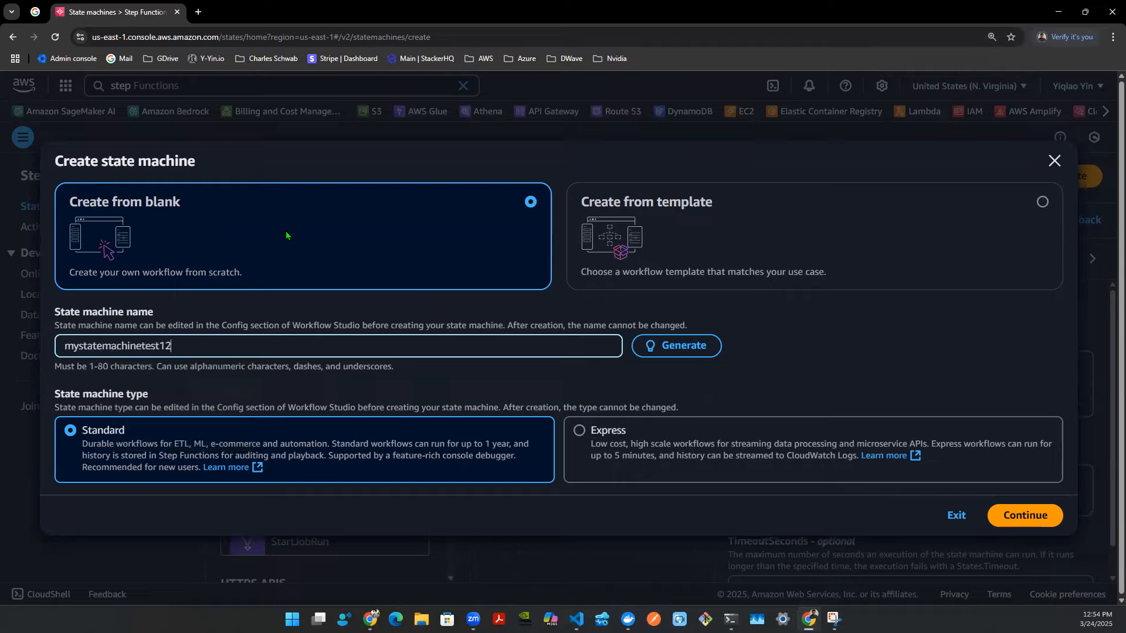
key("BackSpace")
left_click_drag(169, 347, 35, 355)
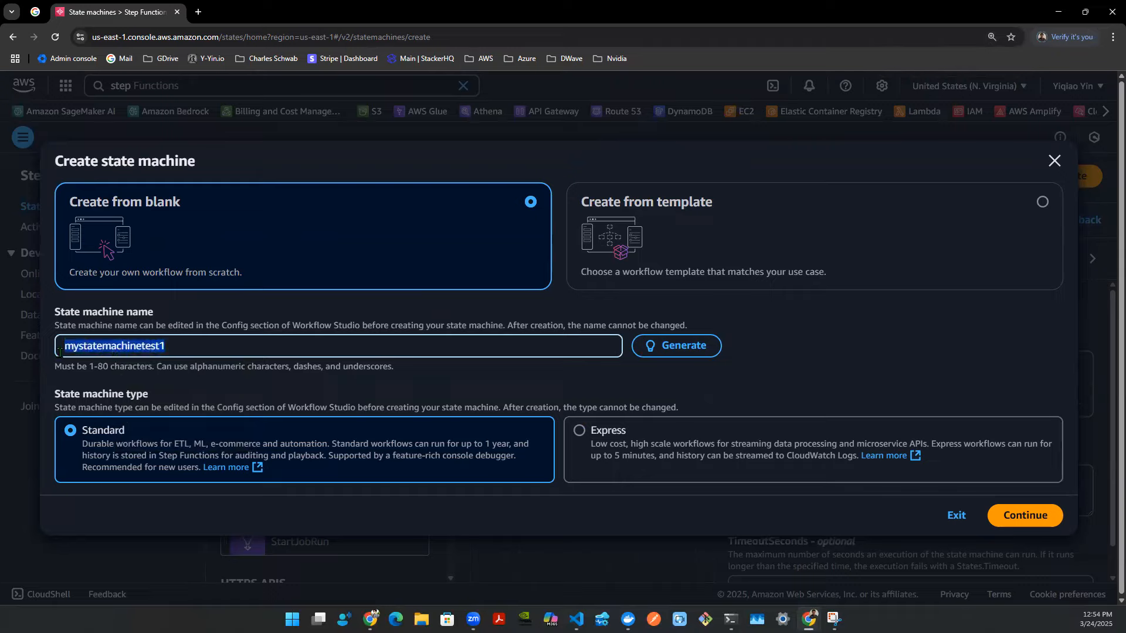
left_click(174, 347)
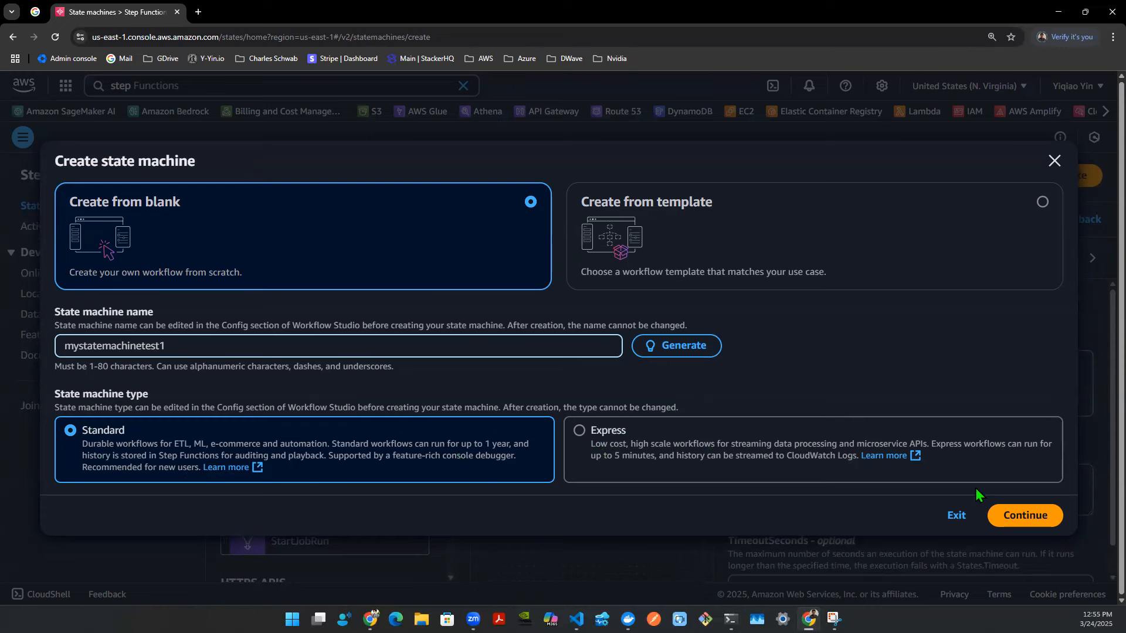
left_click(1019, 515)
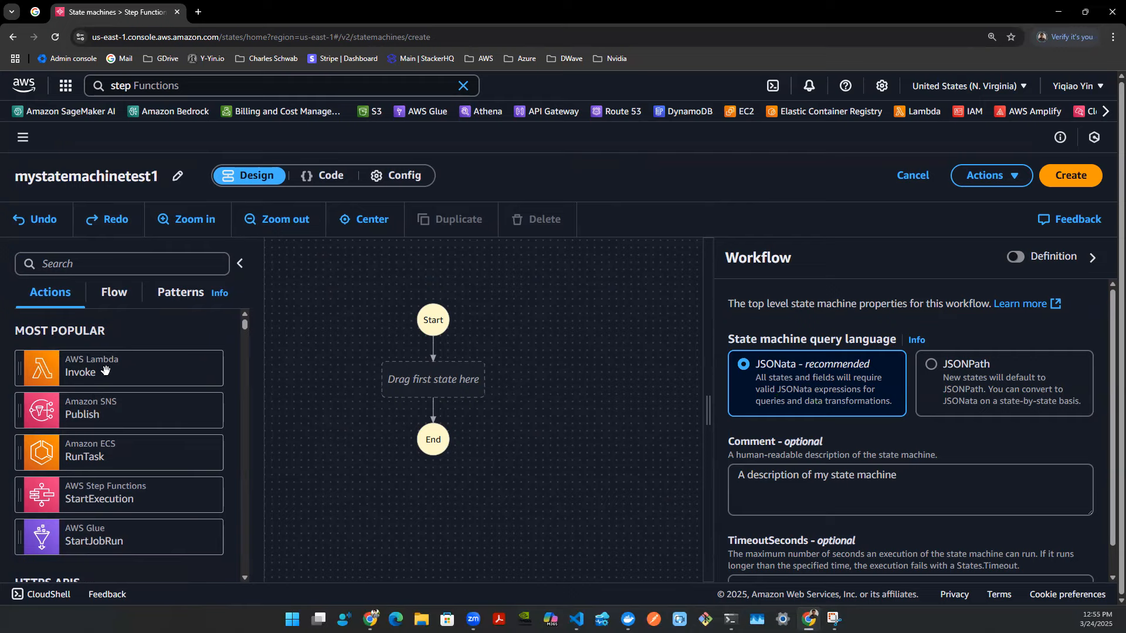
- Browse the available action states in the Workflow Studio actions list
scroll(111, 379, "down", 5)
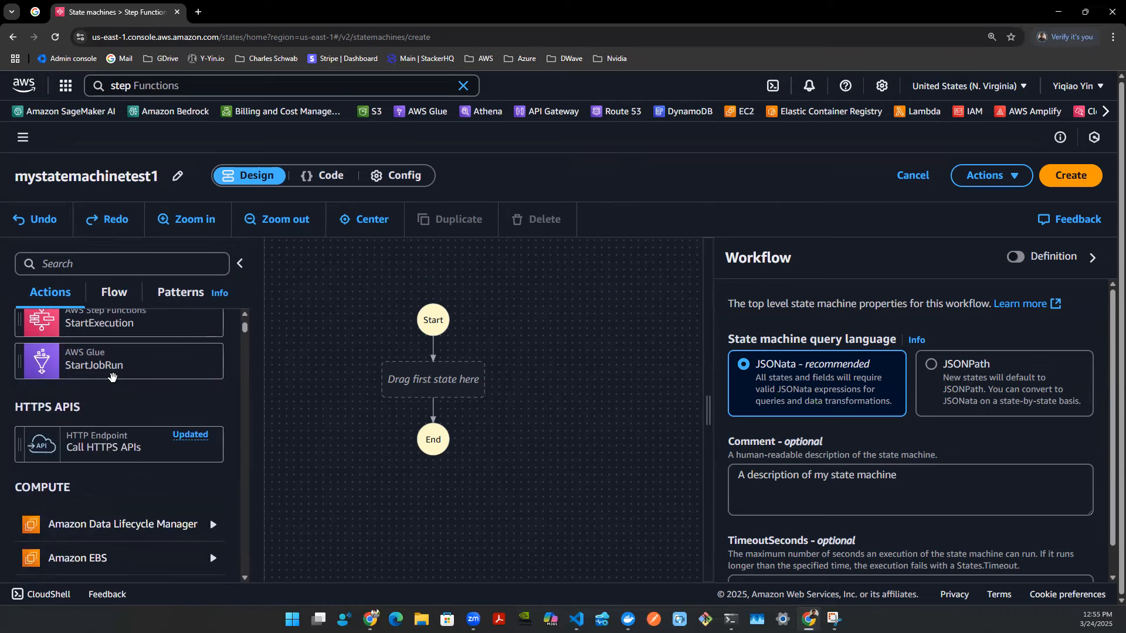
scroll(120, 393, "up", 1)
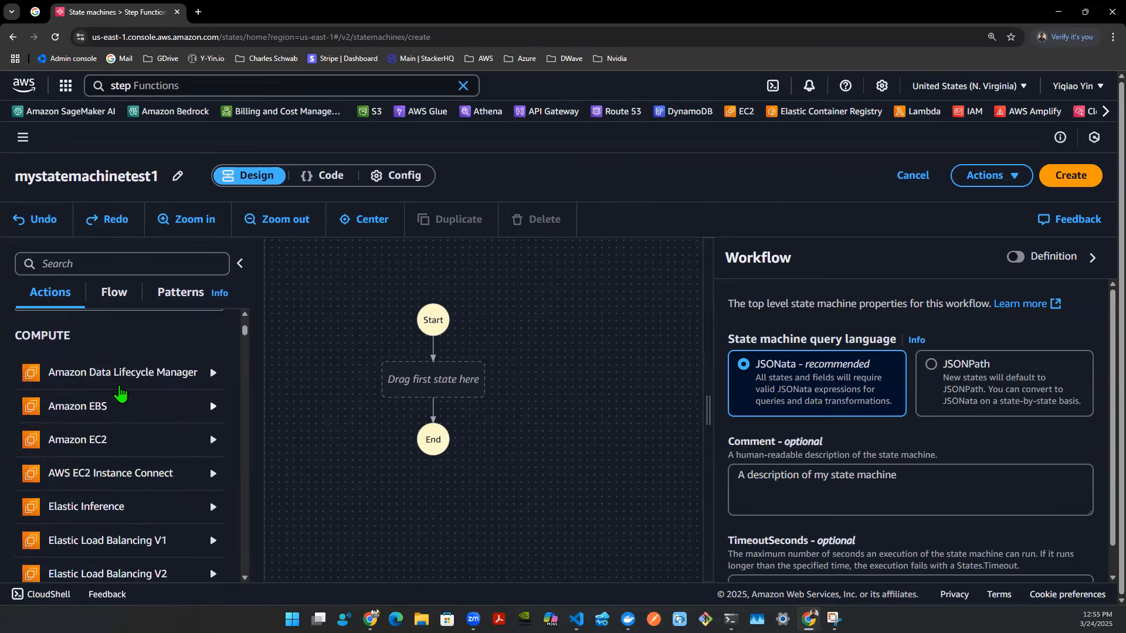
scroll(106, 449, "down", 5)
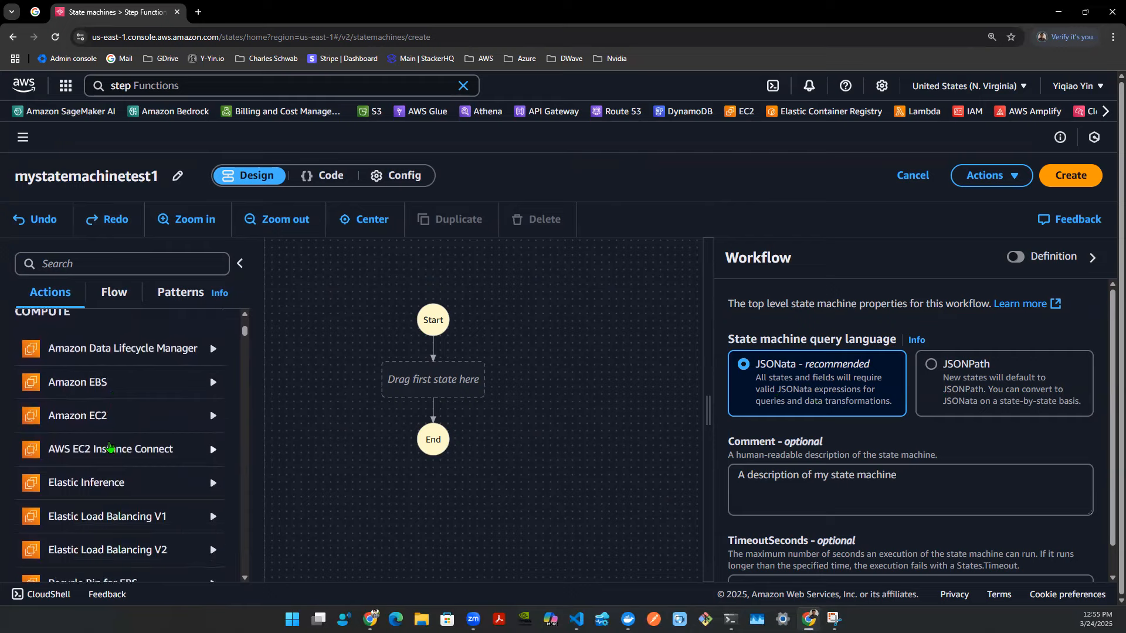
scroll(121, 433, "down", 6)
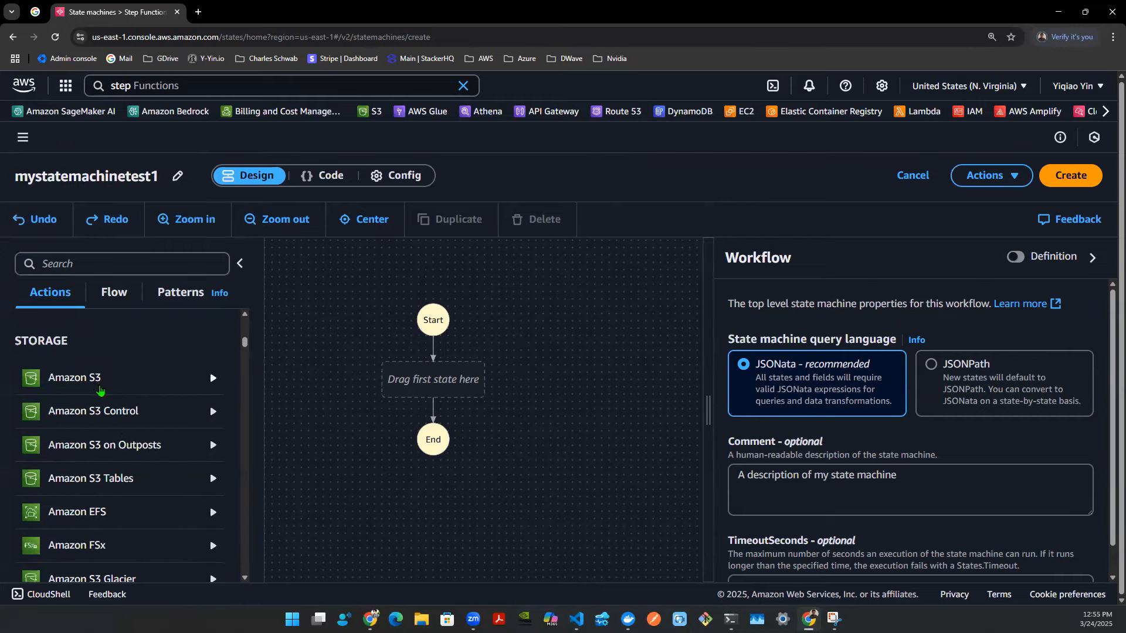
scroll(96, 390, "down", 1)
scroll(139, 450, "down", 2)
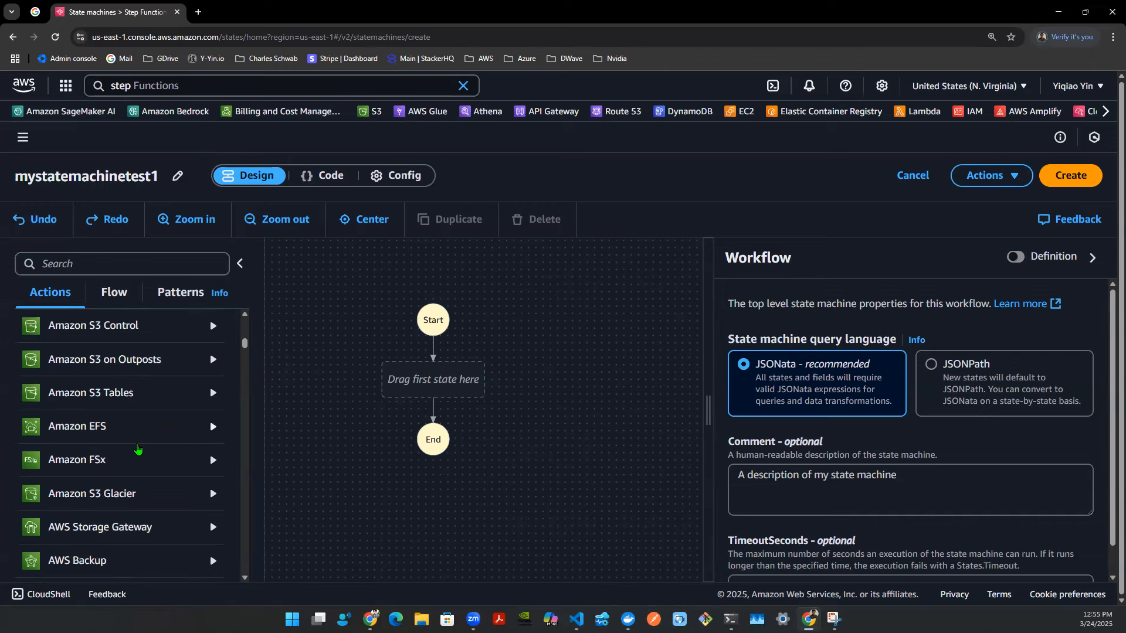
scroll(149, 426, "down", 3)
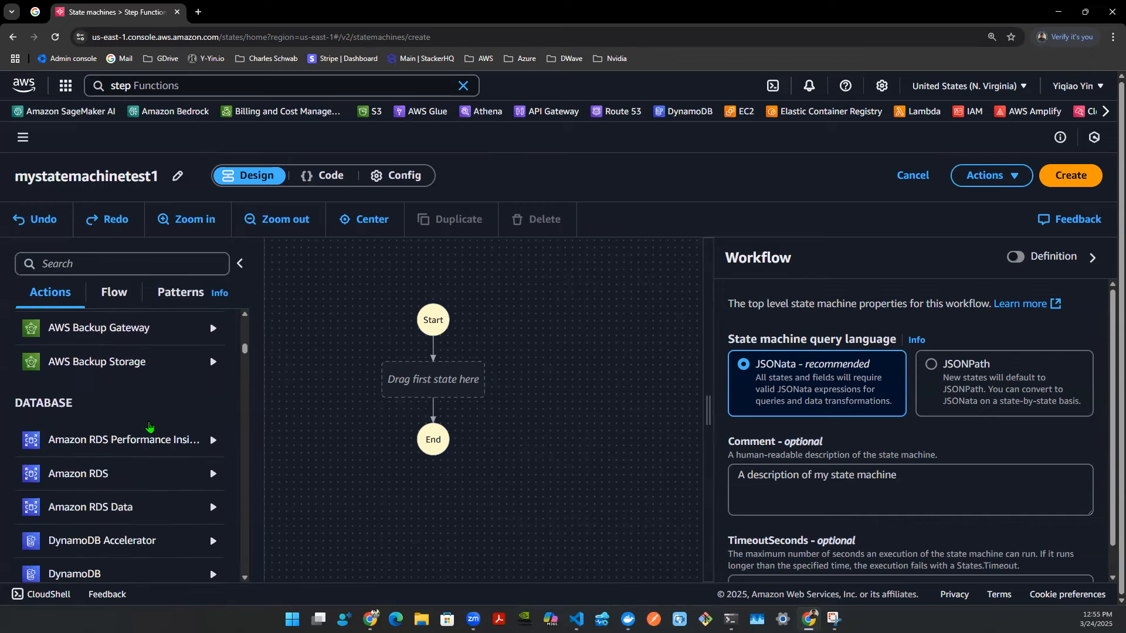
scroll(149, 427, "down", 1)
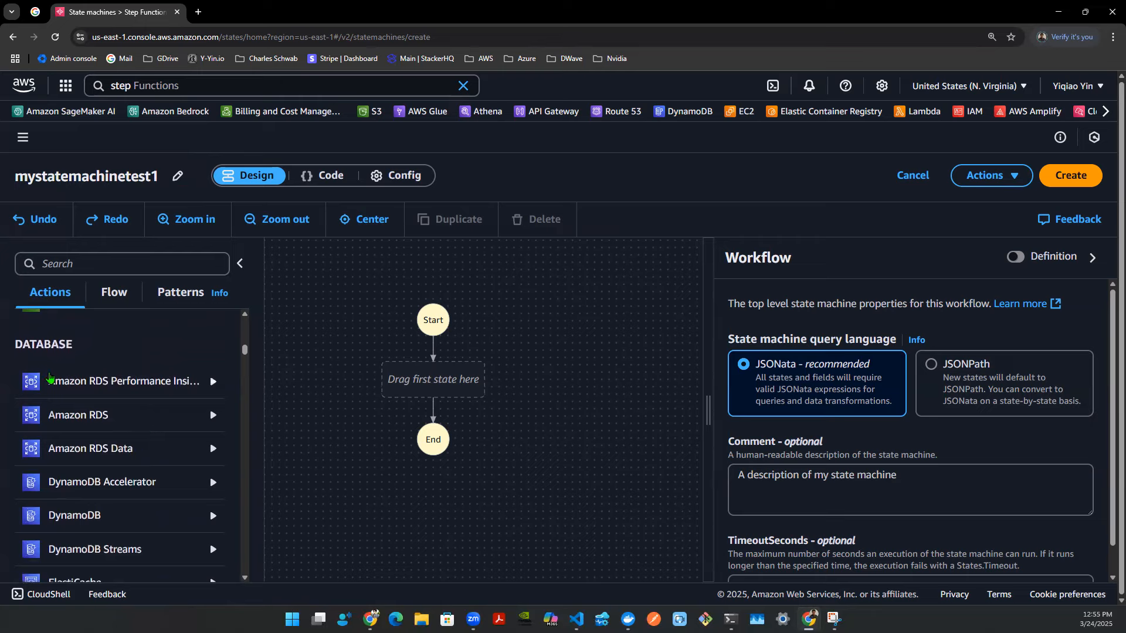
scroll(137, 393, "down", 2)
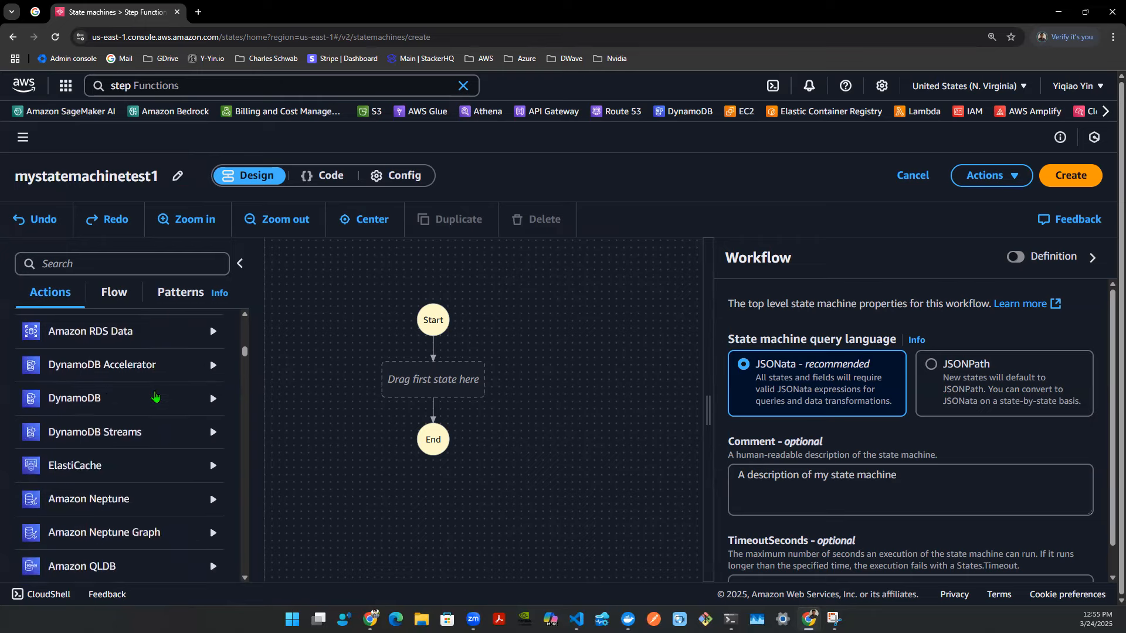
scroll(117, 411, "up", 8)
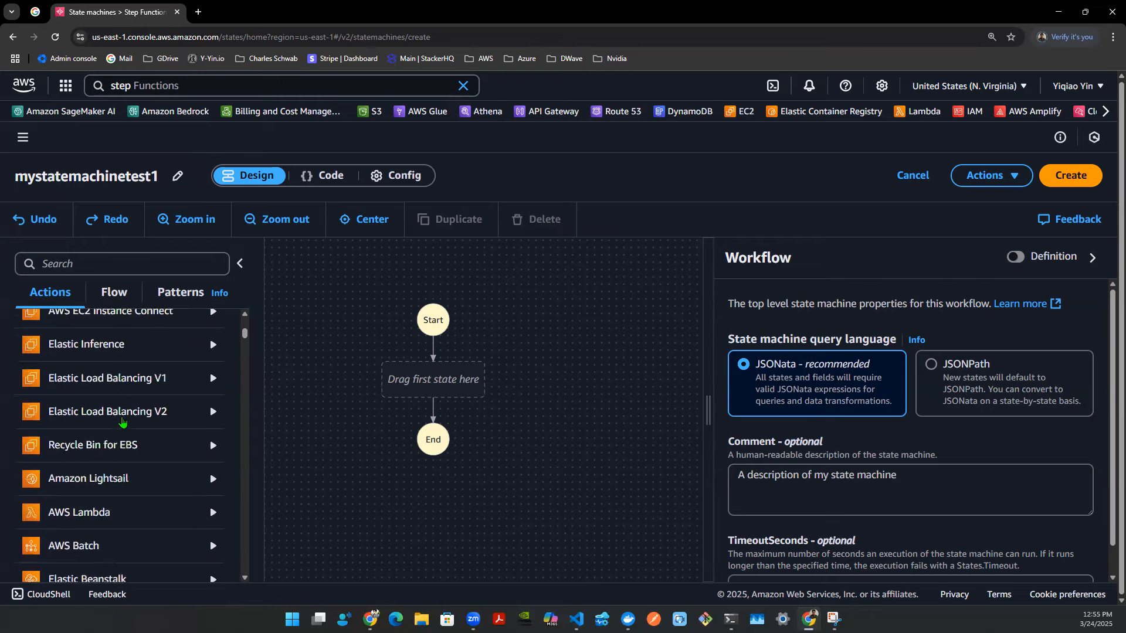
scroll(122, 425, "up", 2)
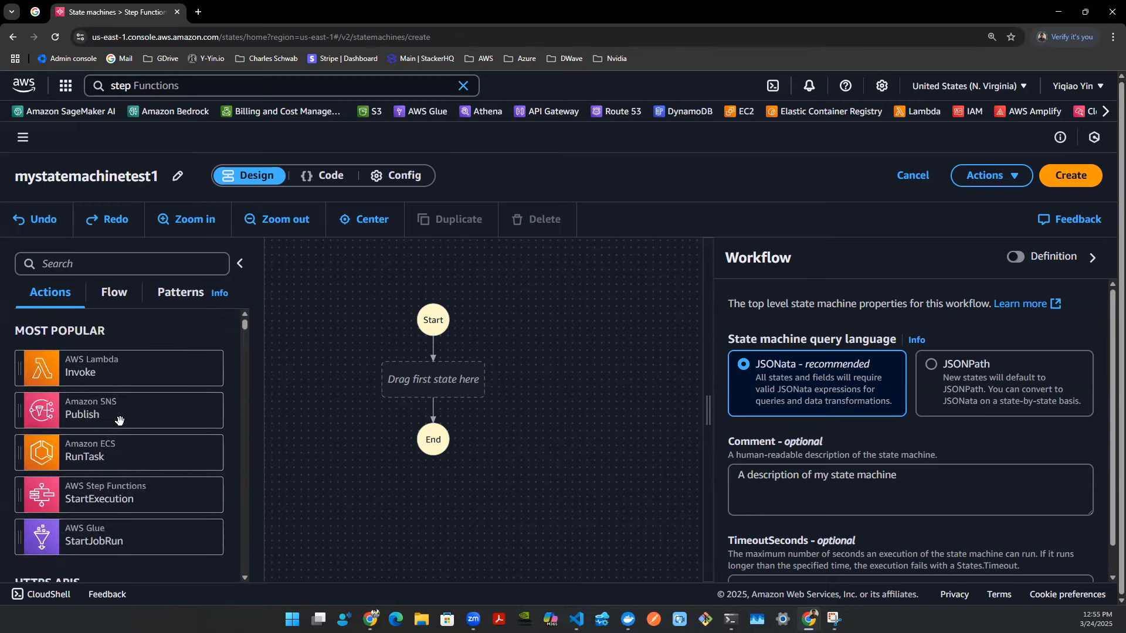
- Examine the Flow states, the Patterns list and the workflow's code view
left_click_drag(44, 378, 109, 363)
left_click(121, 301)
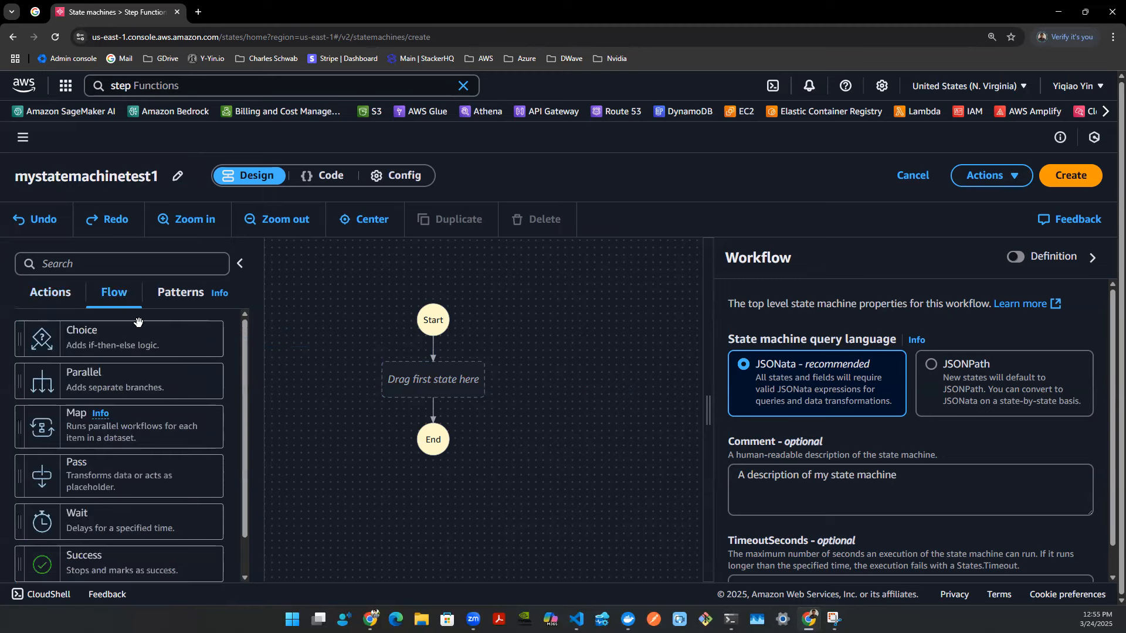
scroll(208, 383, "down", 1)
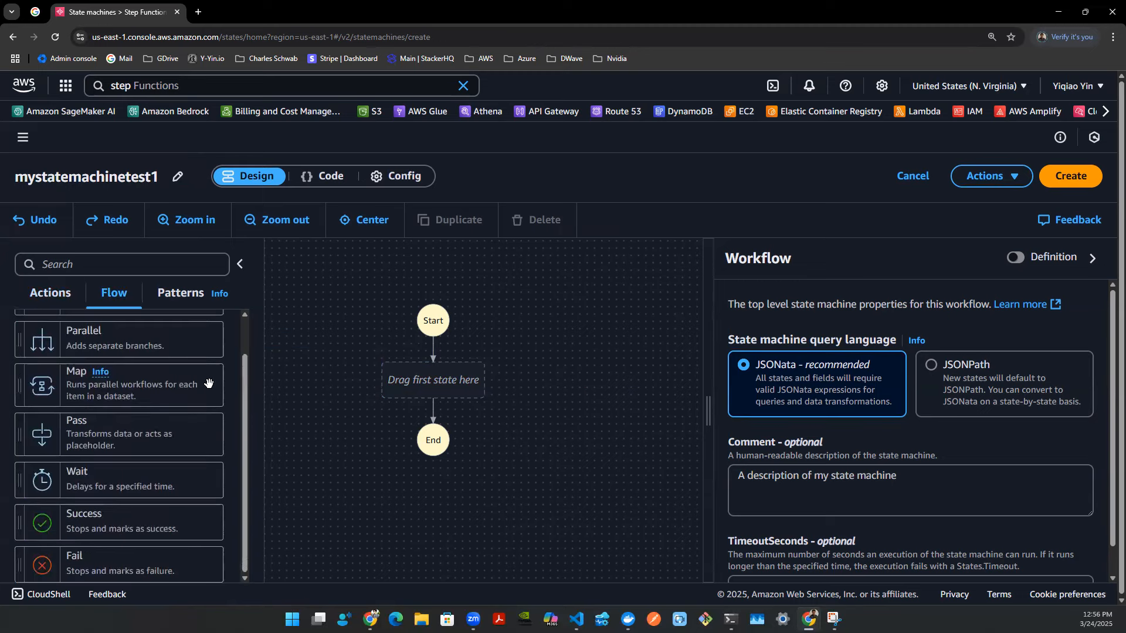
scroll(208, 386, "up", 1)
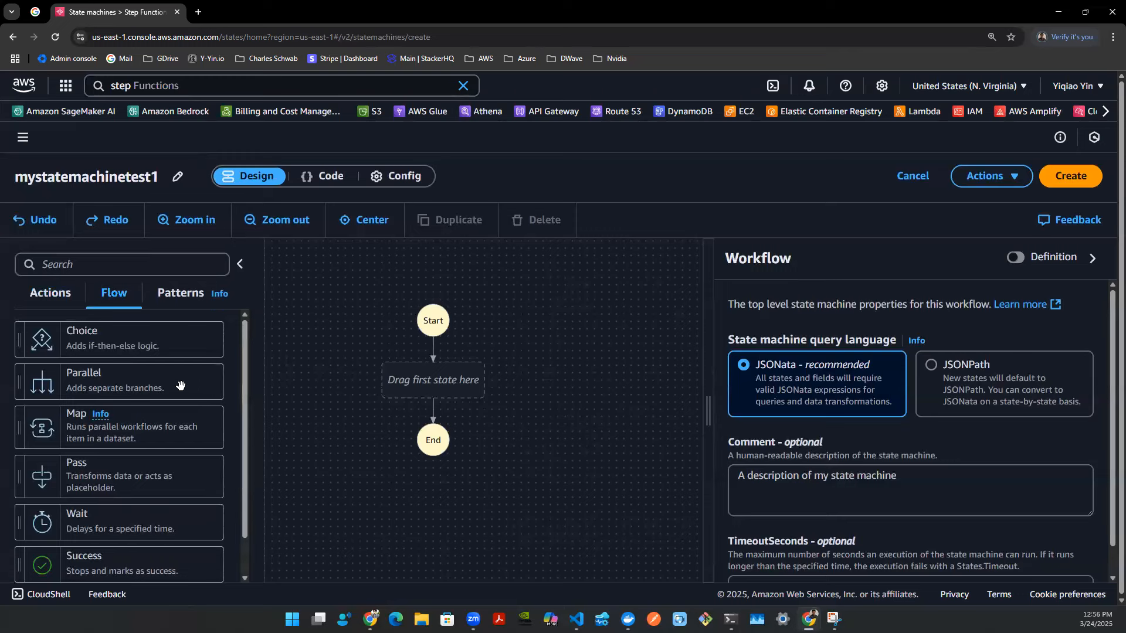
mouse_move(110, 353)
left_mouse_down()
mouse_move(210, 345)
mouse_move(121, 356)
left_mouse_up()
left_click_drag(146, 388, 179, 427)
scroll(215, 392, "down", 1)
left_click_drag(200, 469, 150, 528)
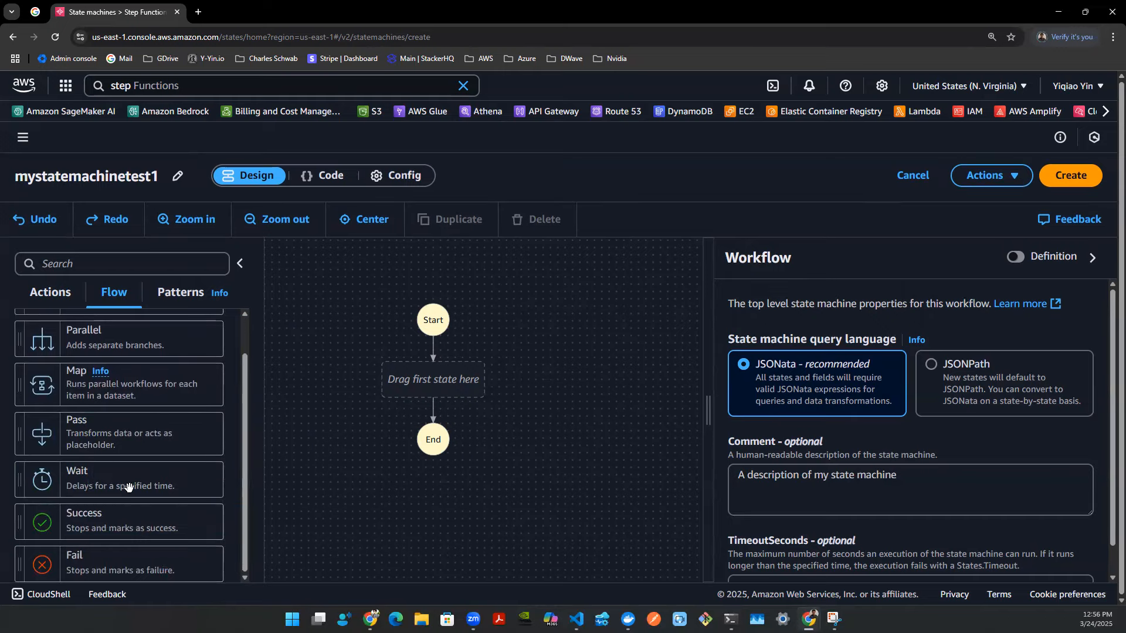
scroll(140, 465, "up", 1)
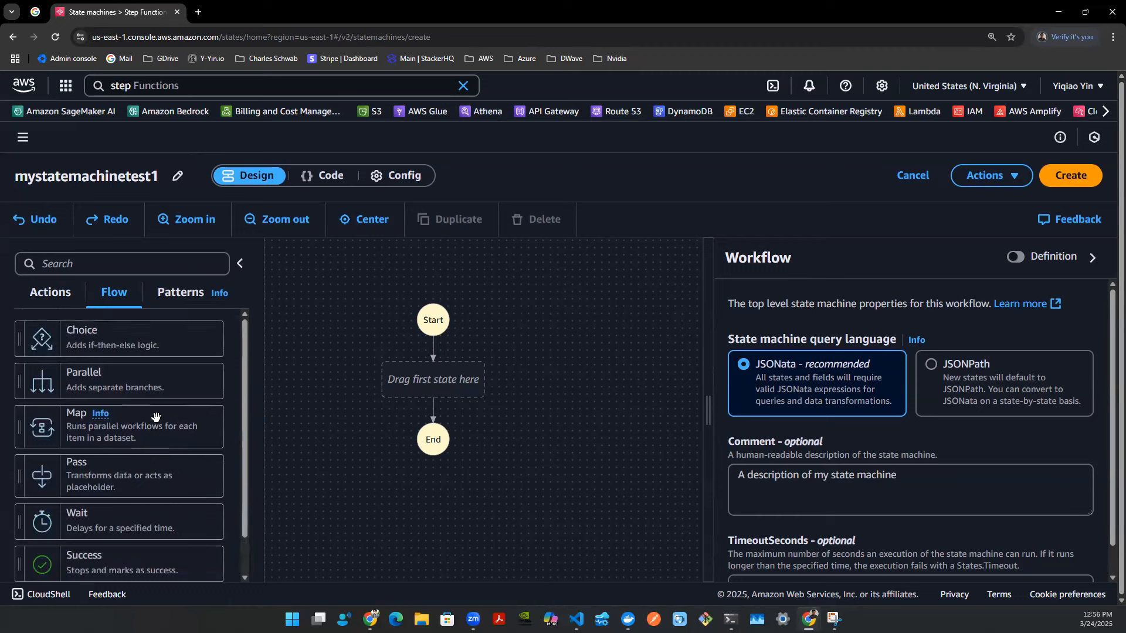
left_click(185, 296)
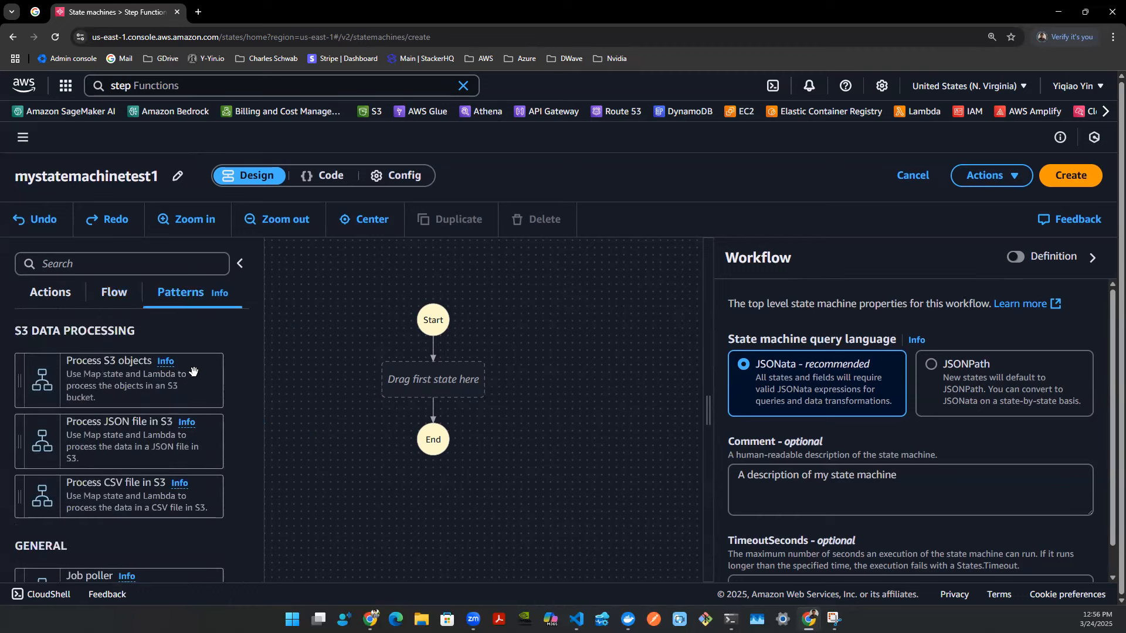
mouse_move(192, 374)
left_mouse_down()
mouse_move(152, 381)
mouse_move(286, 375)
mouse_move(174, 382)
left_mouse_up()
left_click(347, 178)
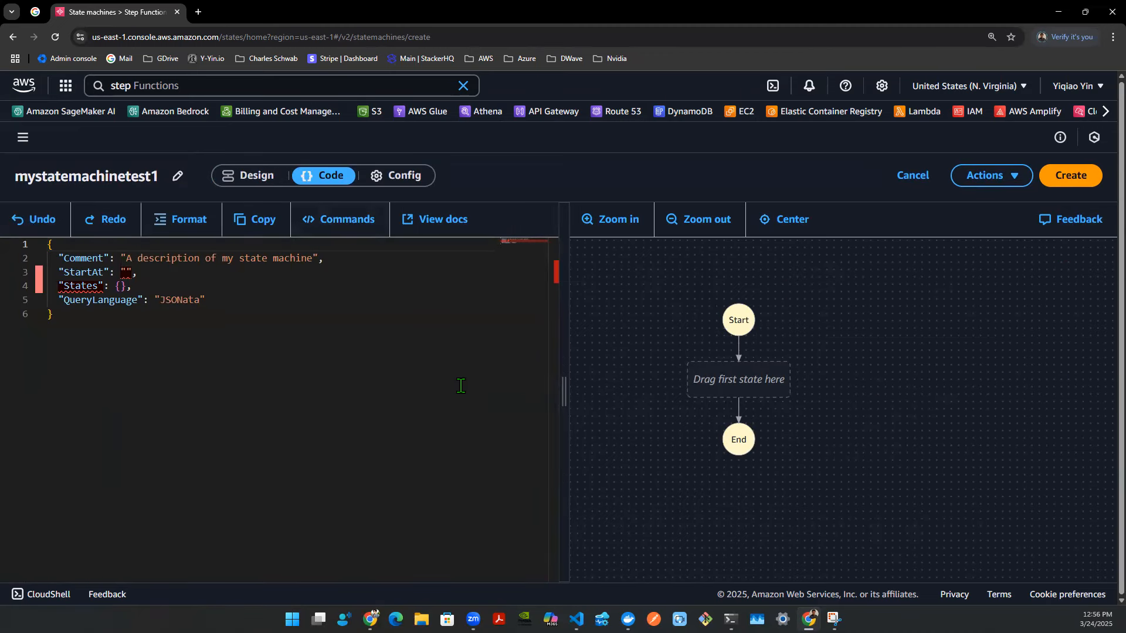
- Add a Choice state as the first state of the workflow in the design view
left_click(254, 183)
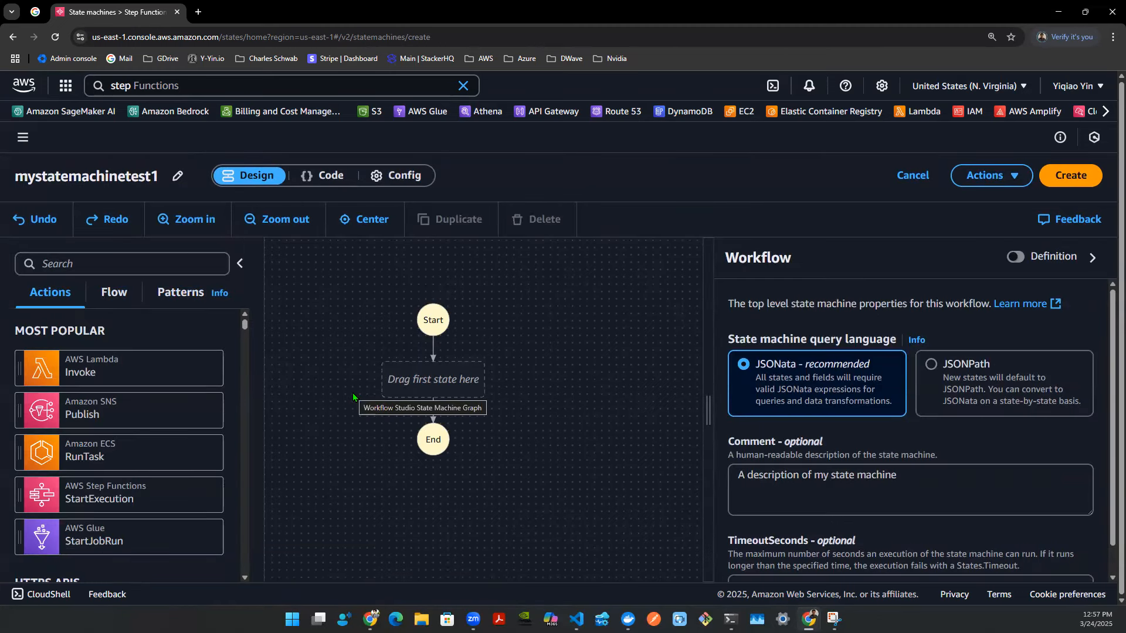
left_click(114, 292)
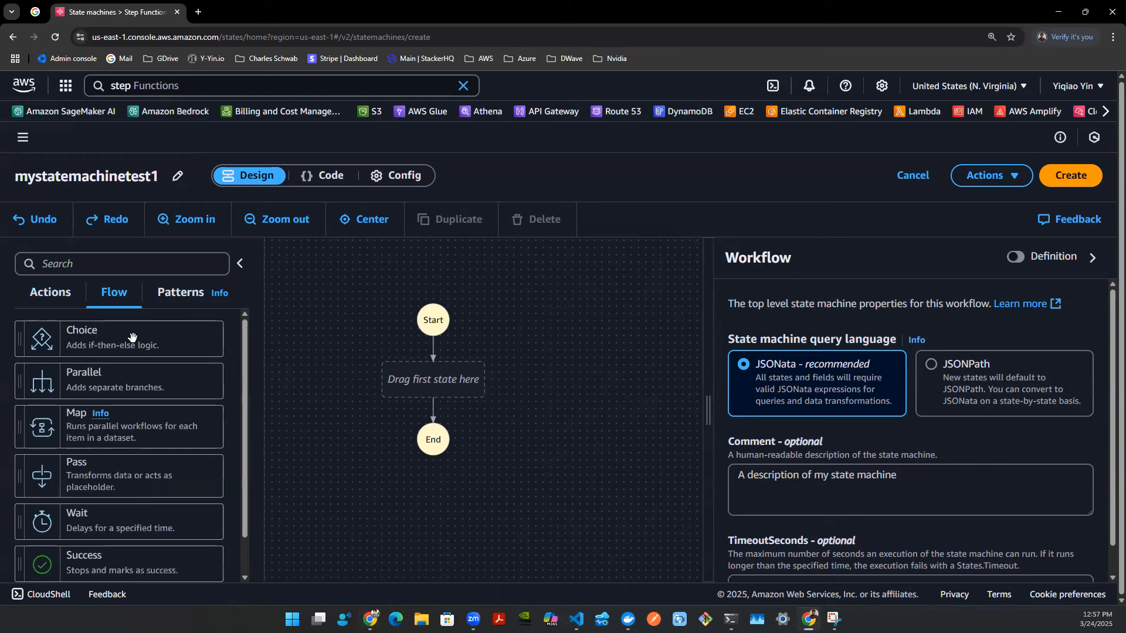
left_click_drag(131, 337, 435, 368)
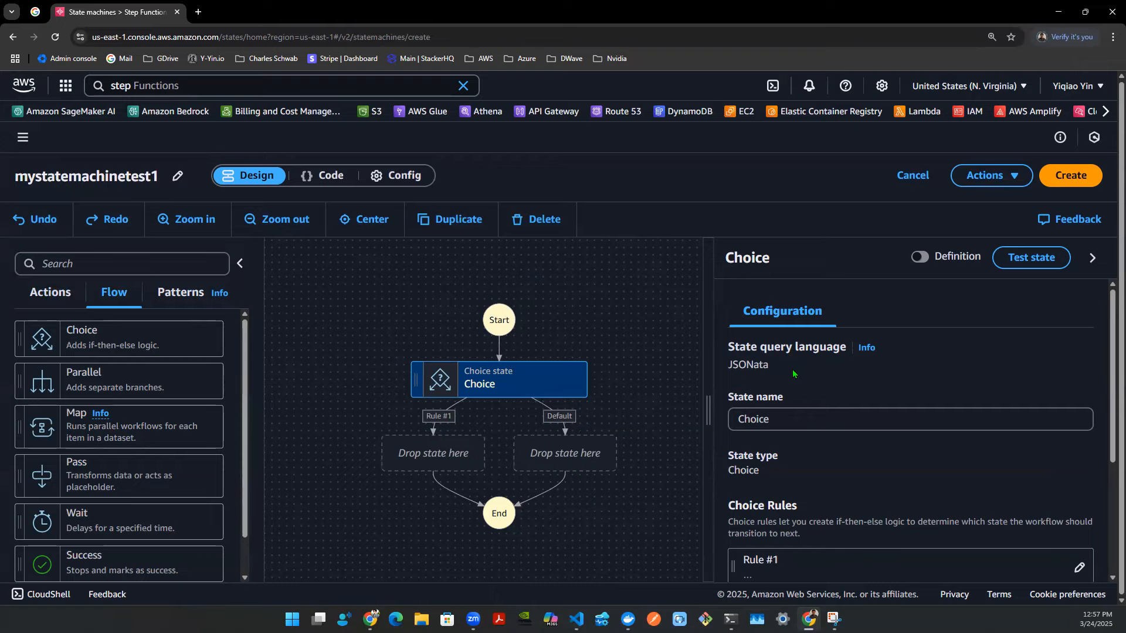
- Open the condition editor for the Choice state's Rule #1
scroll(821, 375, "down", 2)
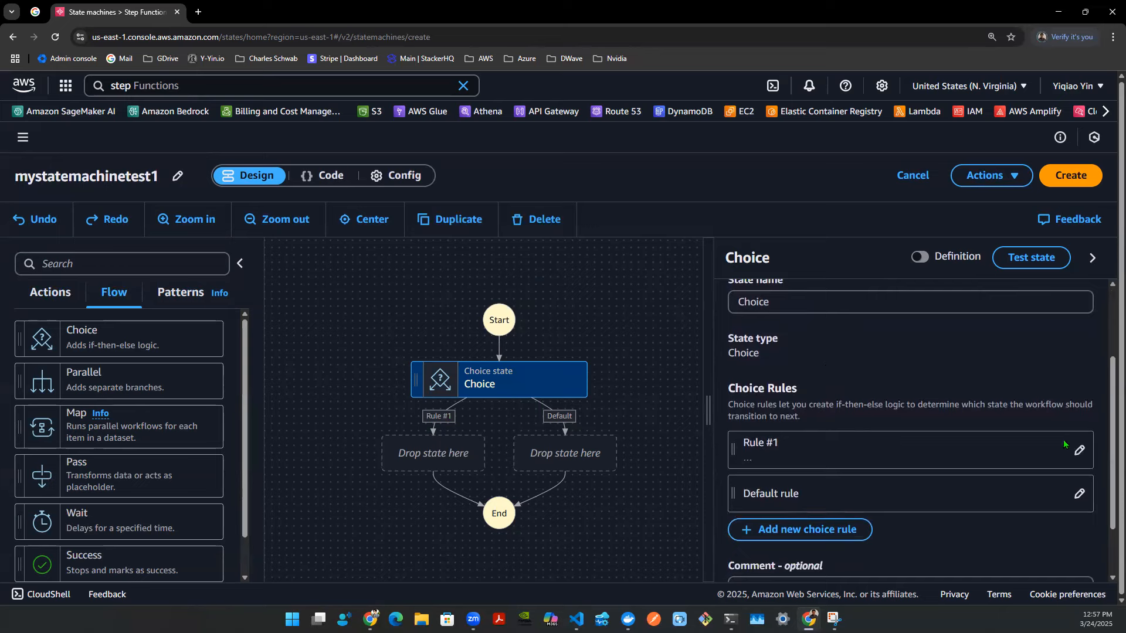
left_click(1078, 450)
scroll(900, 422, "down", 2)
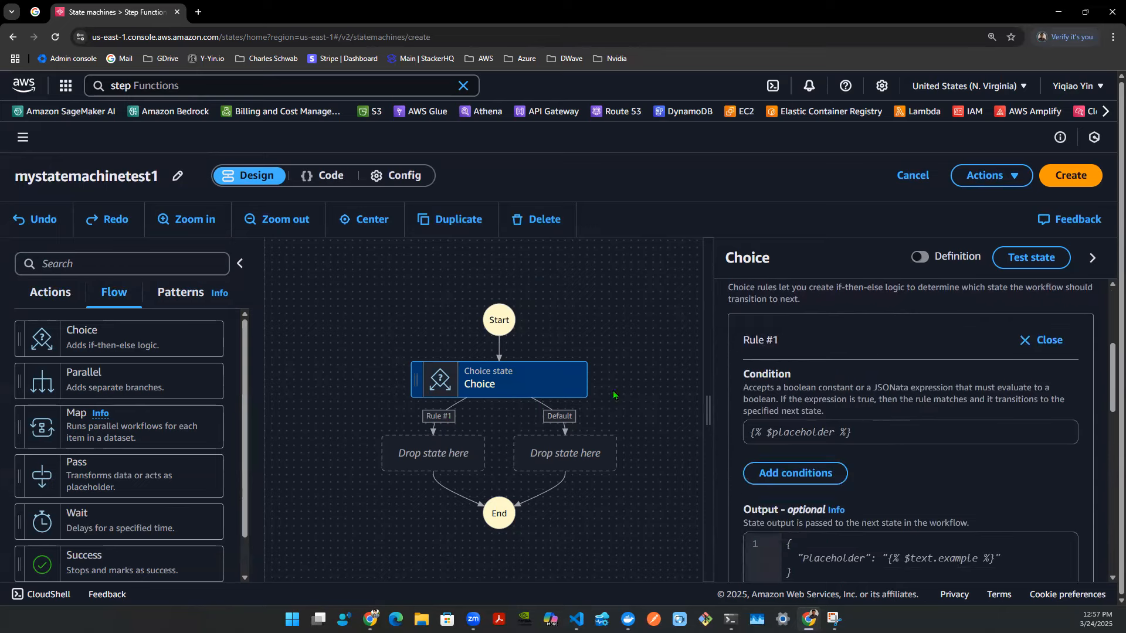
left_click(882, 428)
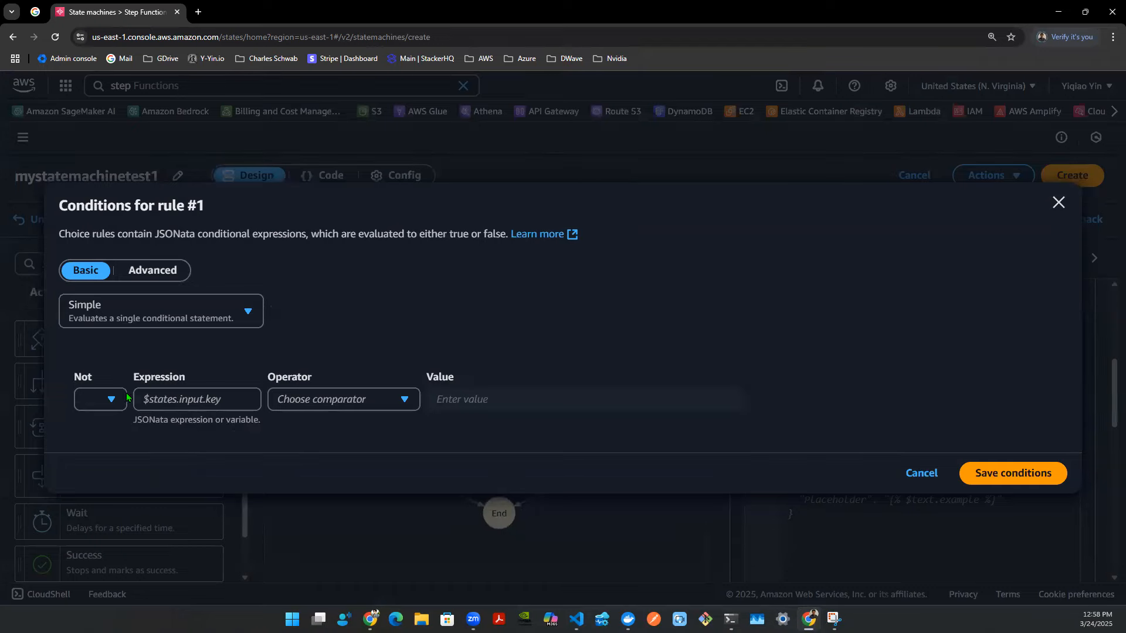
- Enter $.type as the expression for Rule #1's simple condition
left_click(103, 403)
left_click(115, 428)
left_click(205, 402)
type("$")
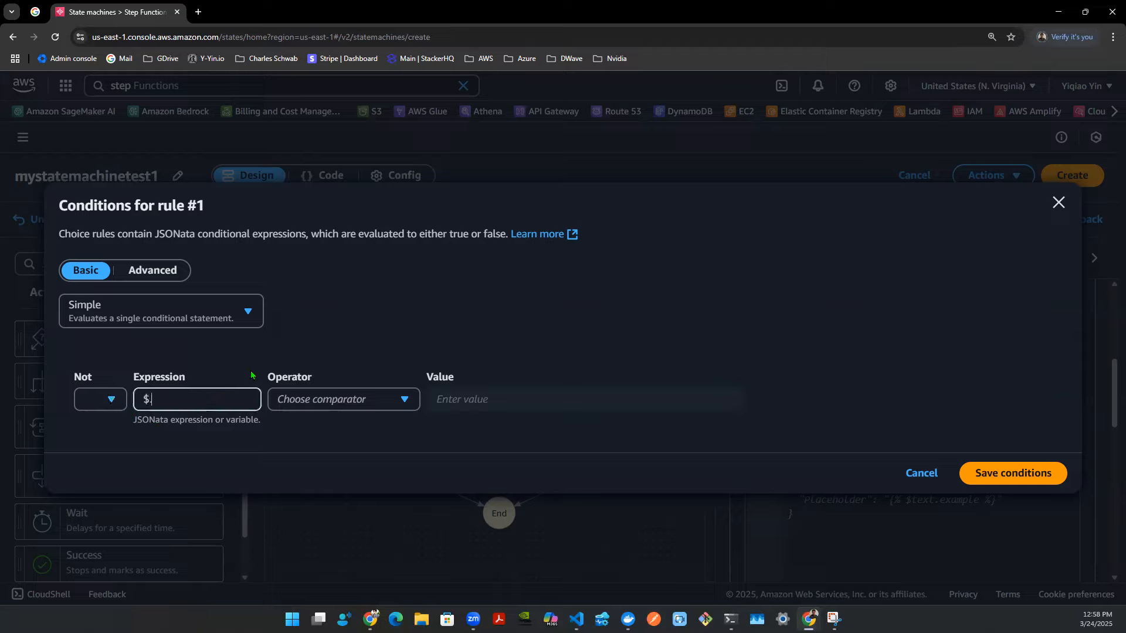
type(".type")
double_click(162, 400)
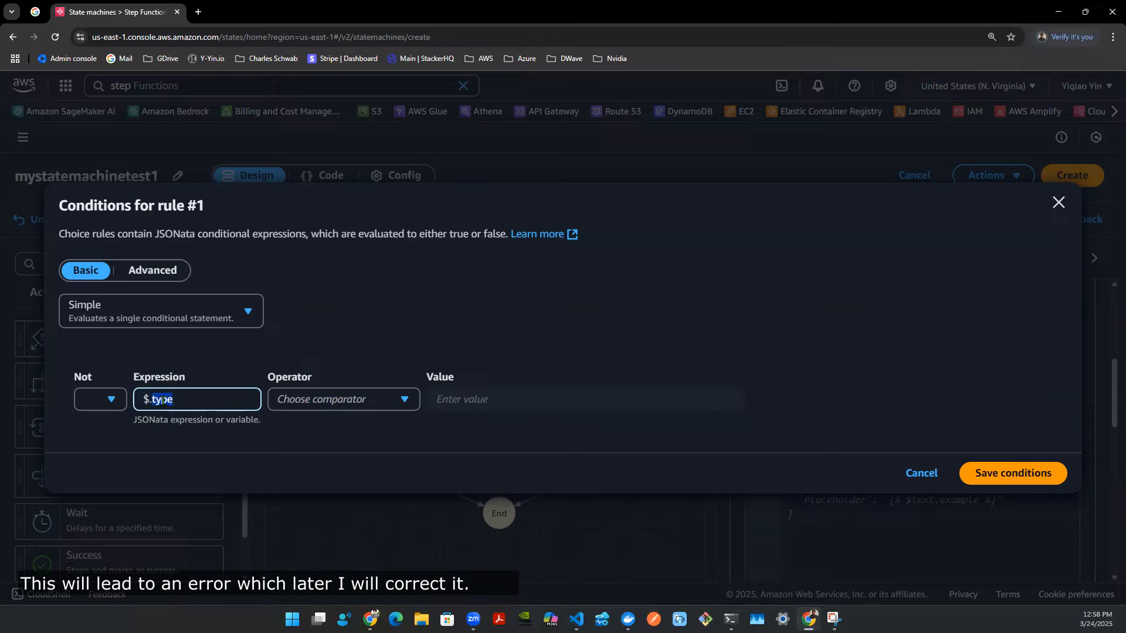
- Complete Rule #1 with the is equal to operator and the String value PURCHASE, then save the conditions
left_click(299, 400)
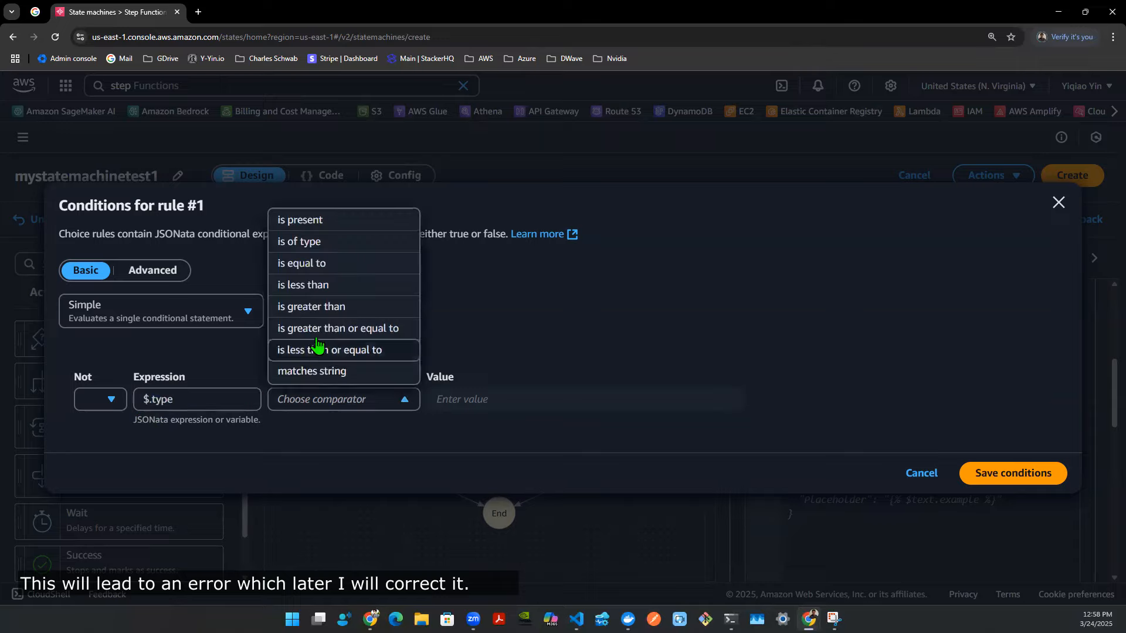
left_click(316, 263)
left_click(490, 400)
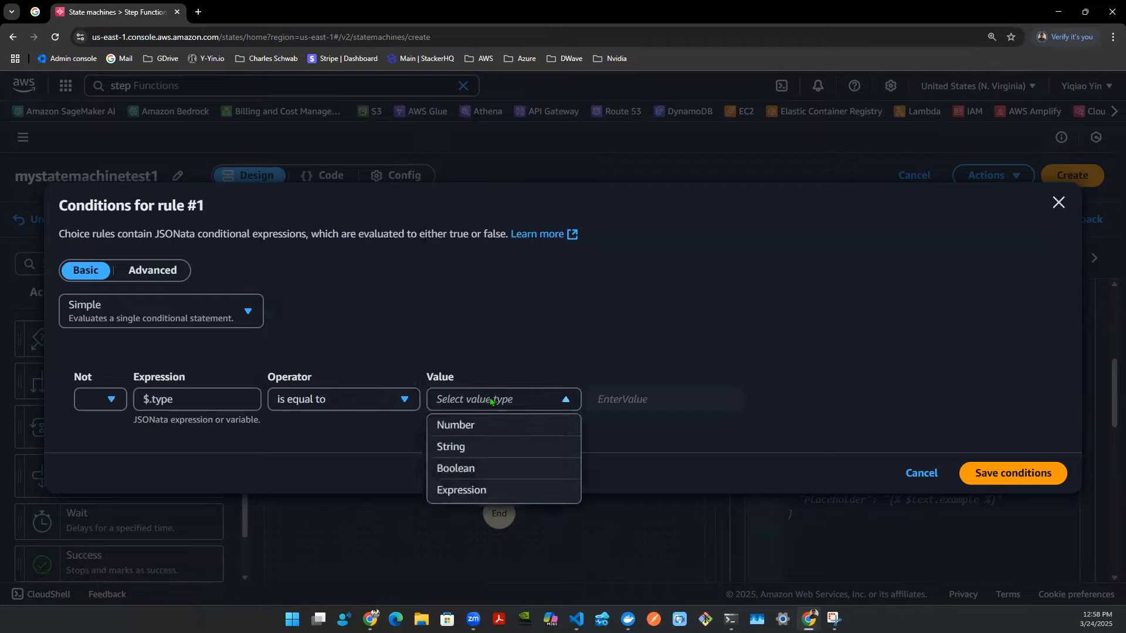
left_click(486, 449)
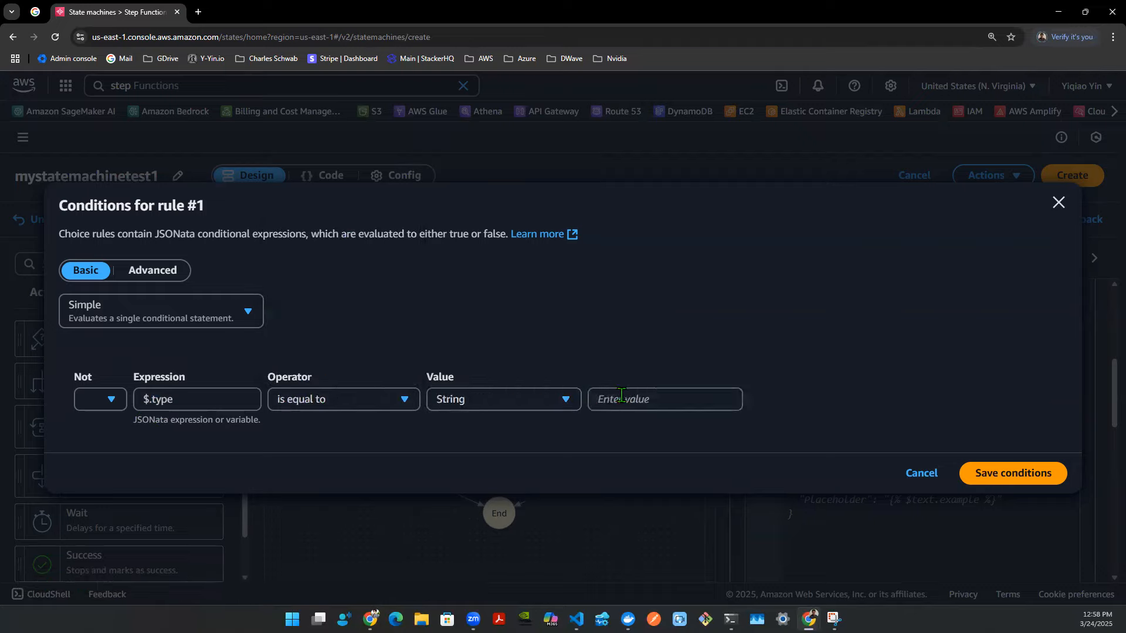
type("PURCHASE")
left_click(1012, 473)
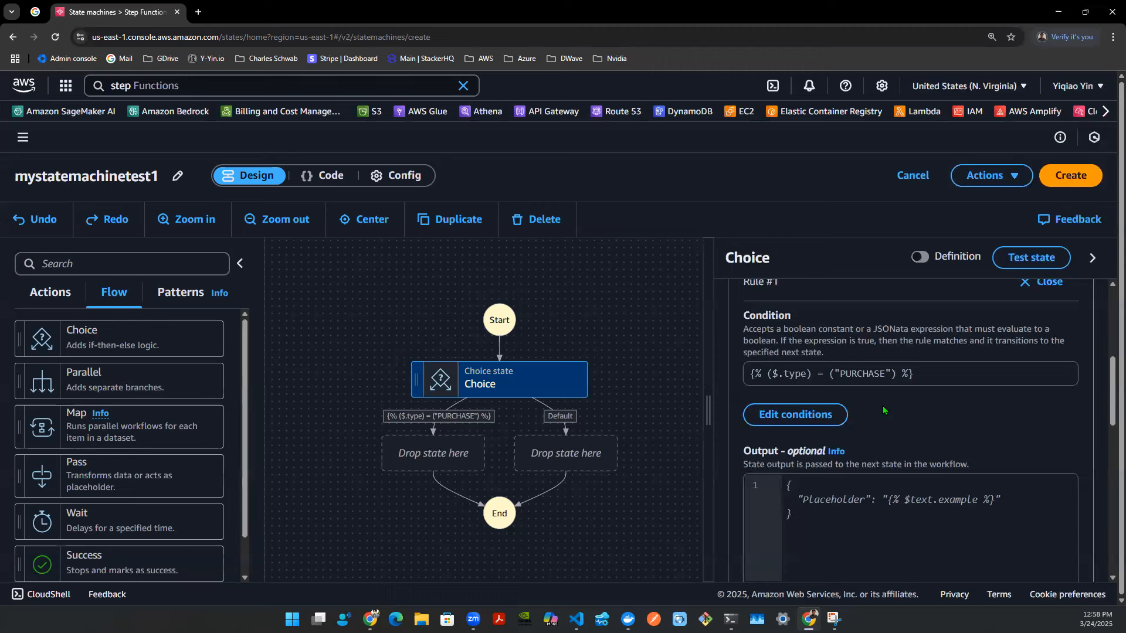
- Close Rule #1 and add a new choice rule to the Choice state
scroll(1009, 352, "up", 1)
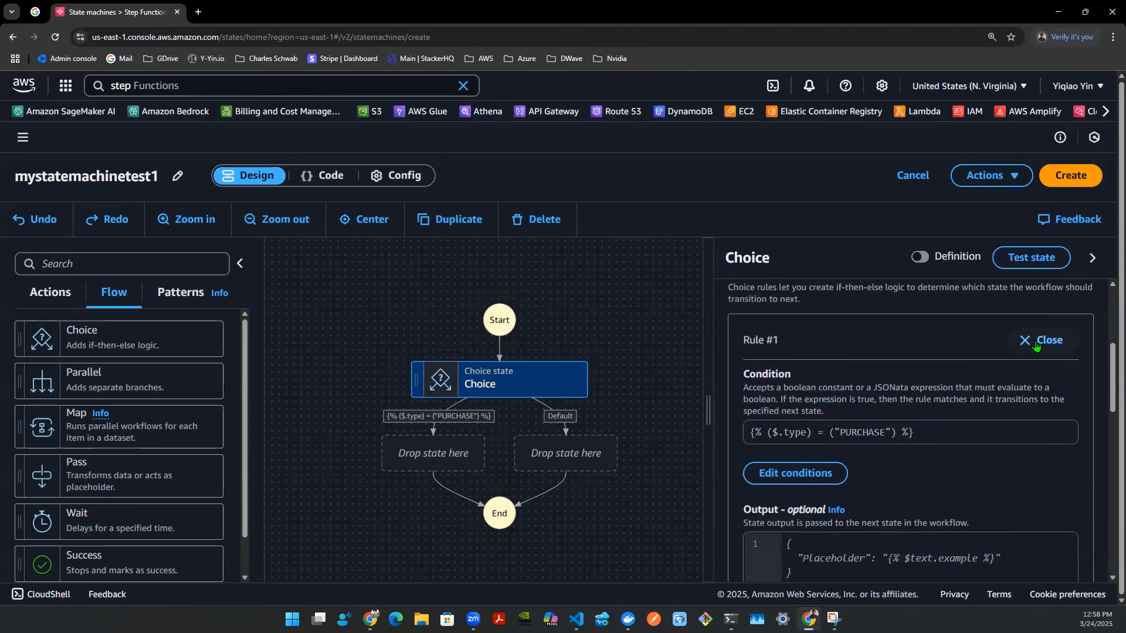
left_click(1036, 342)
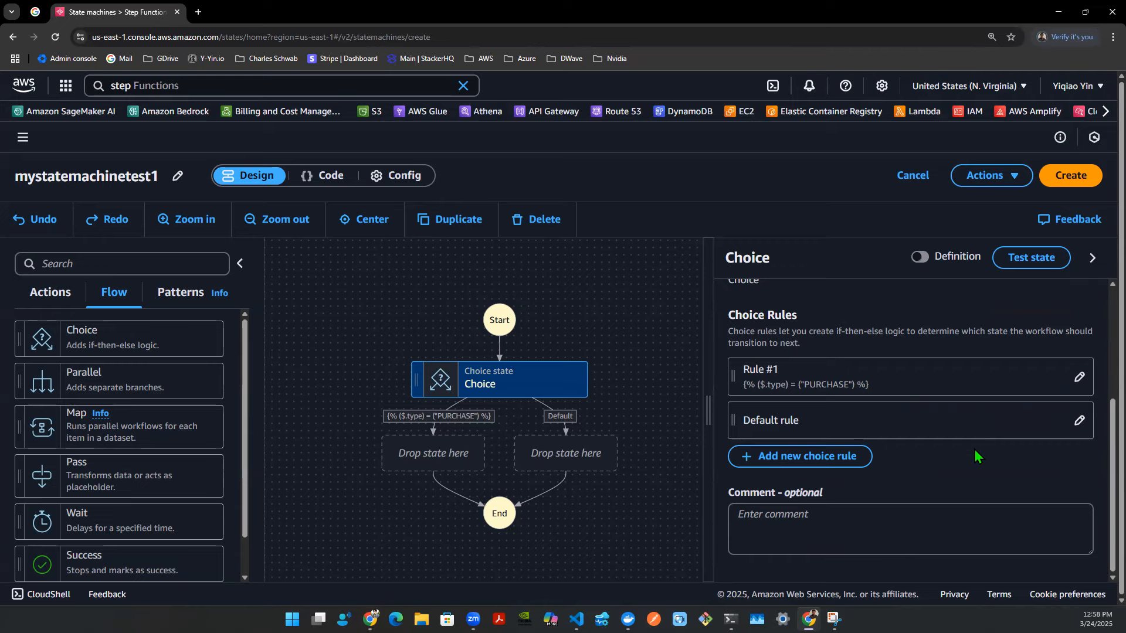
left_click(826, 457)
- Set Rule #2's condition to $.type is equal to the String value REFUND and save it
scroll(1035, 460, "down", 3)
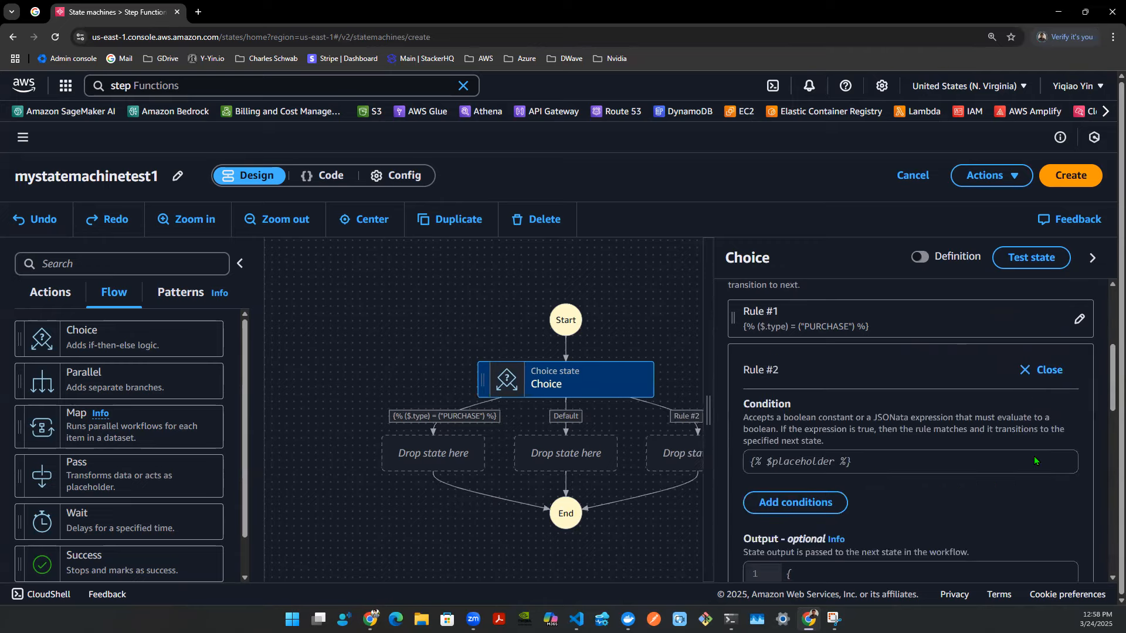
left_click(804, 386)
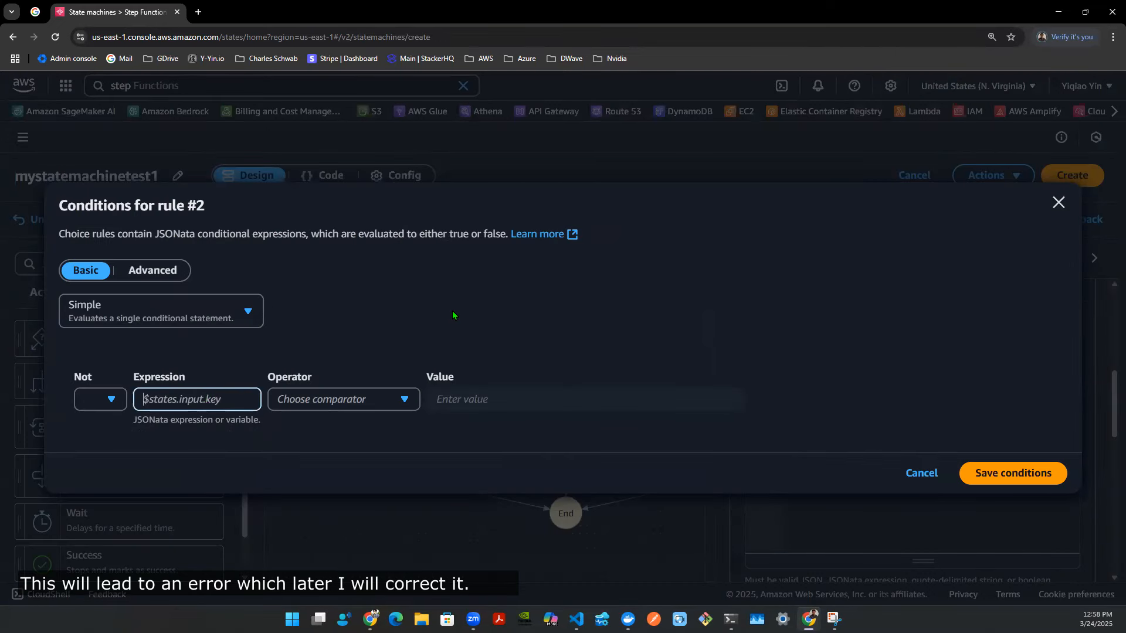
type("$.type")
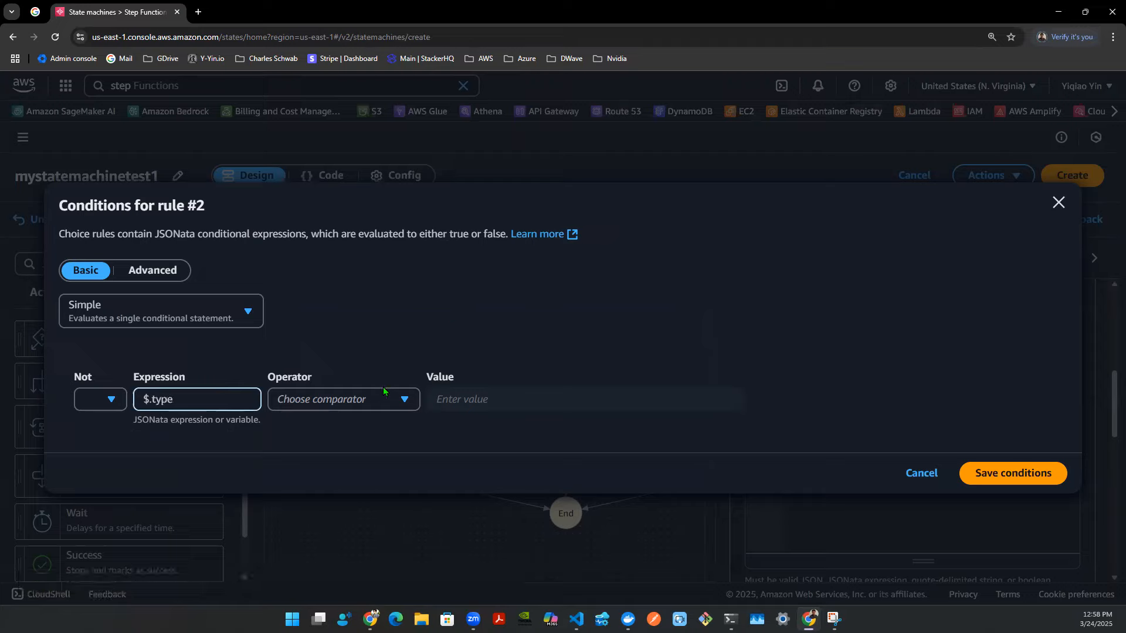
left_click(340, 401)
left_click(328, 273)
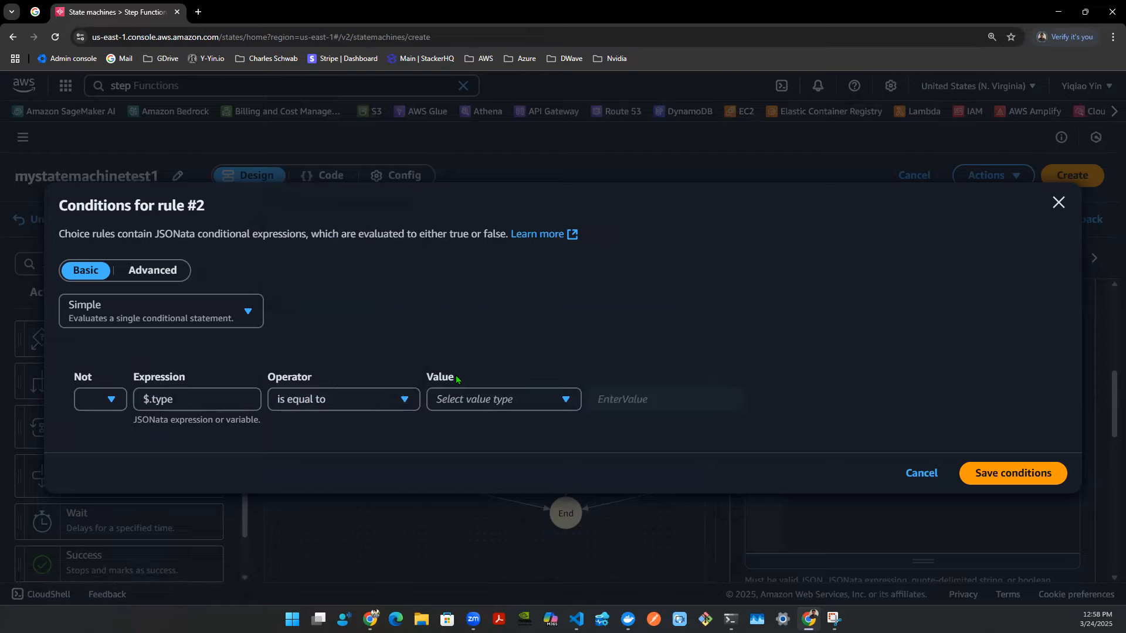
left_click(477, 398)
left_click(466, 449)
left_click(613, 400)
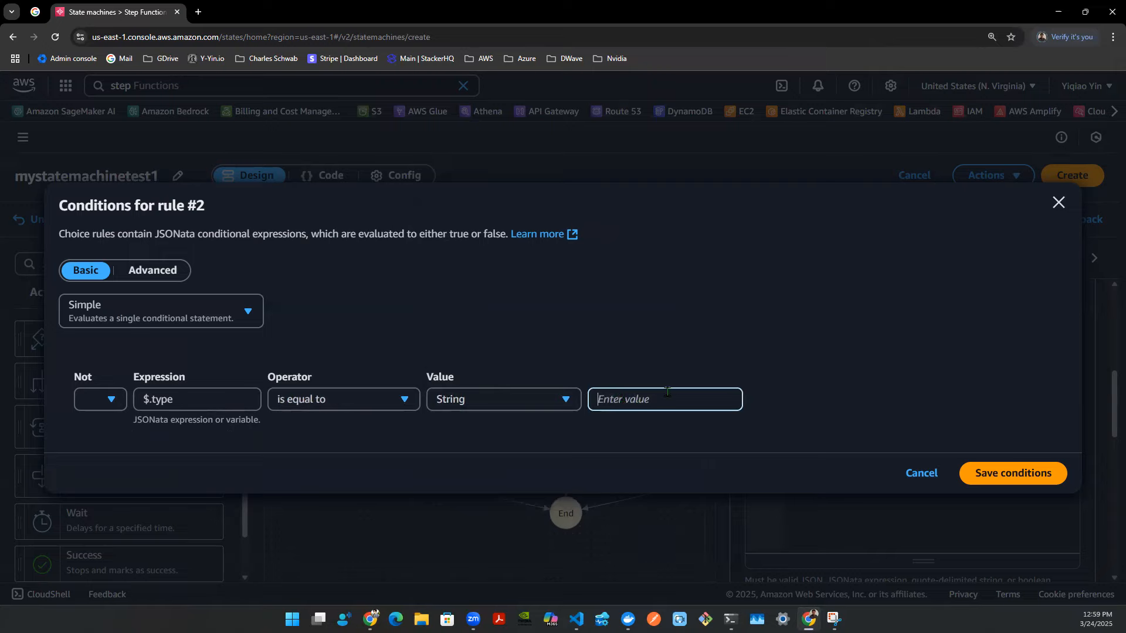
type("REFUND")
left_click(1013, 472)
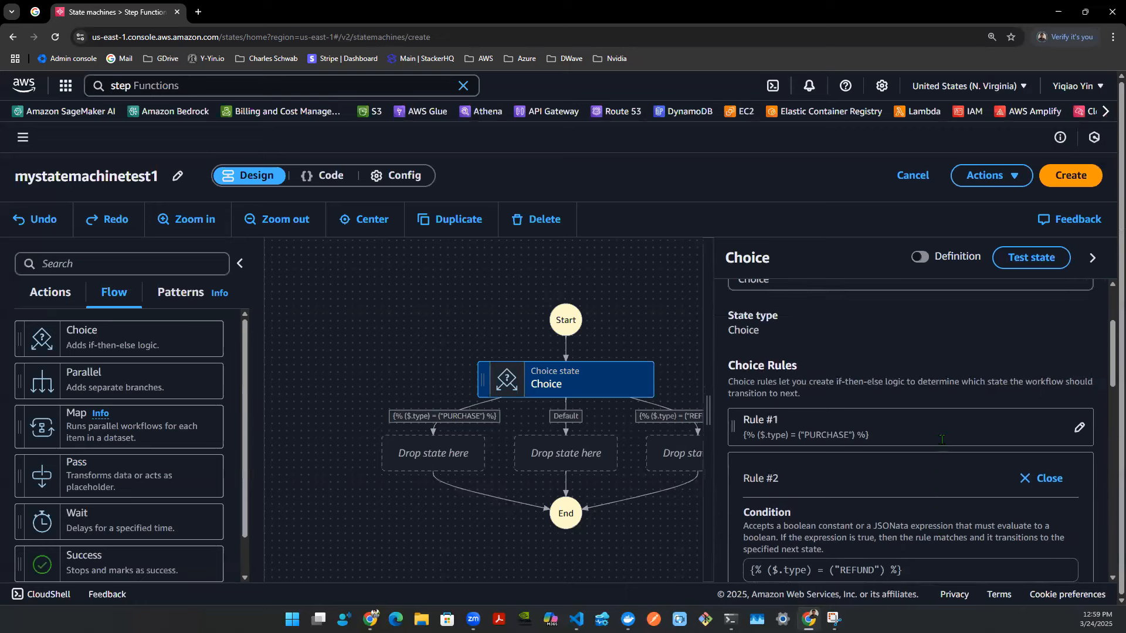
- Close Rule #2 and clear the default rule's default state to remove the Default branch
left_click(1024, 428)
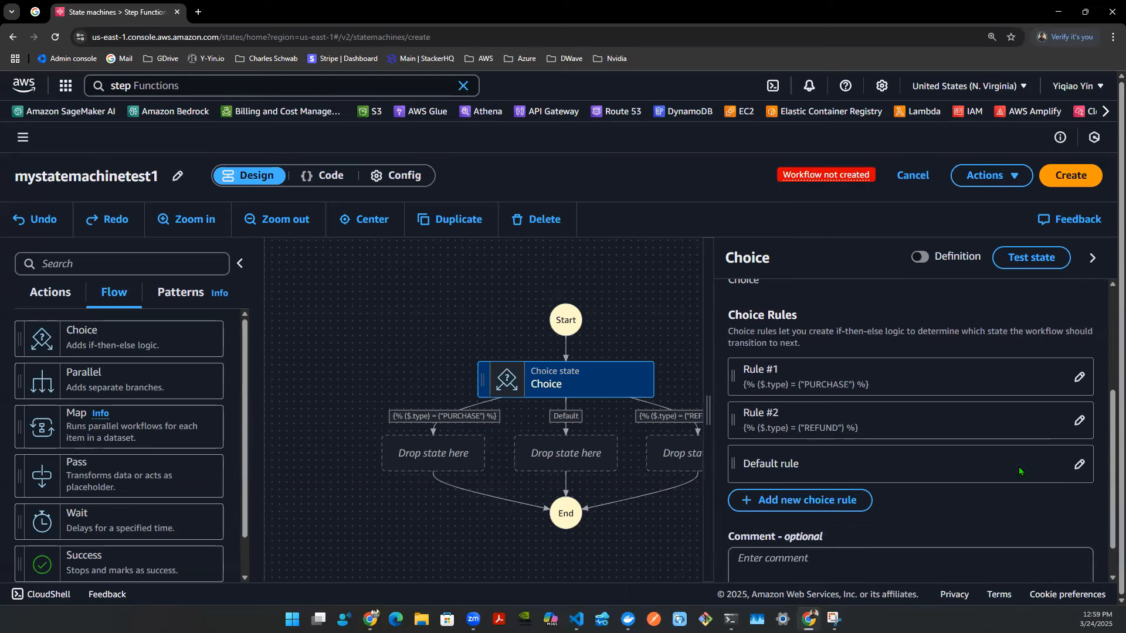
left_click(1079, 465)
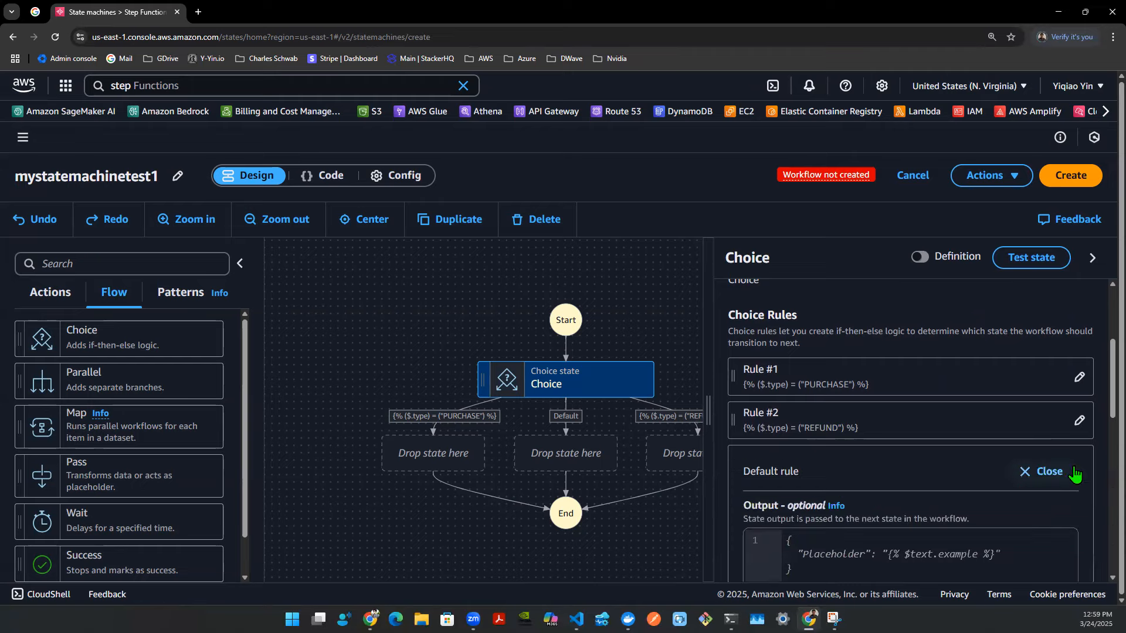
scroll(1007, 487, "down", 8)
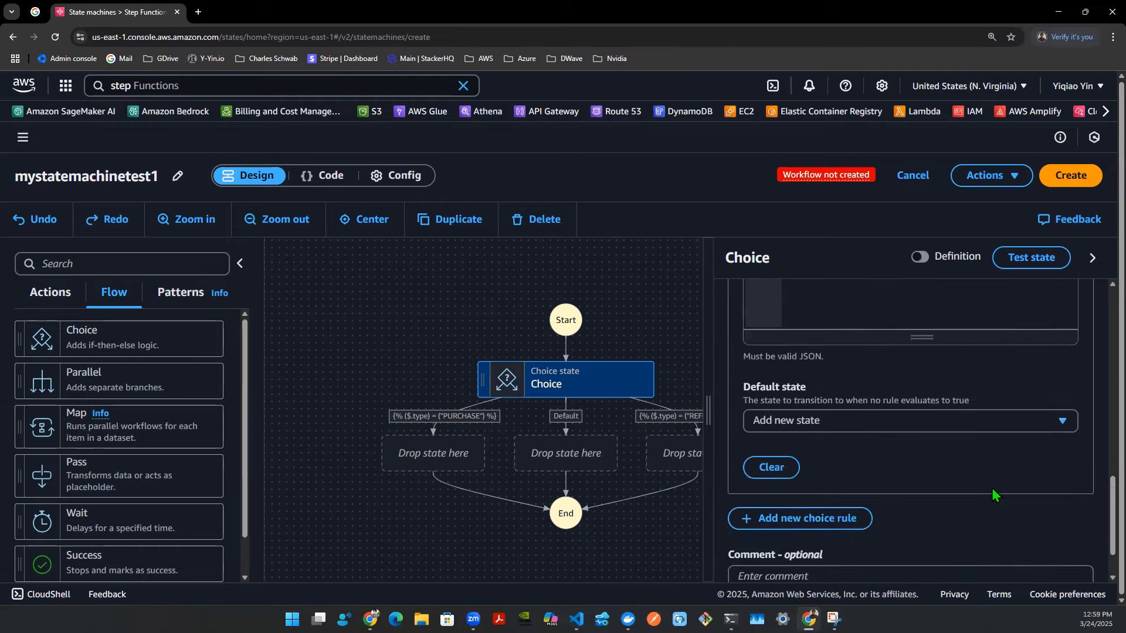
left_click(783, 467)
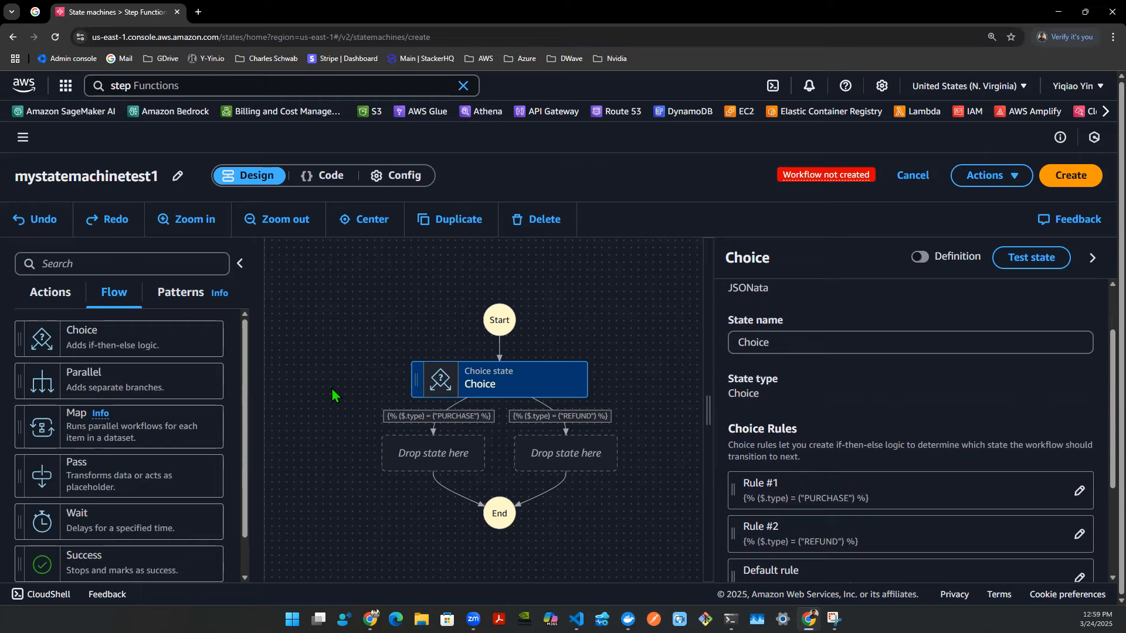
- Add a Lambda Invoke state to the PURCHASE branch and another to the REFUND branch
left_click(51, 304)
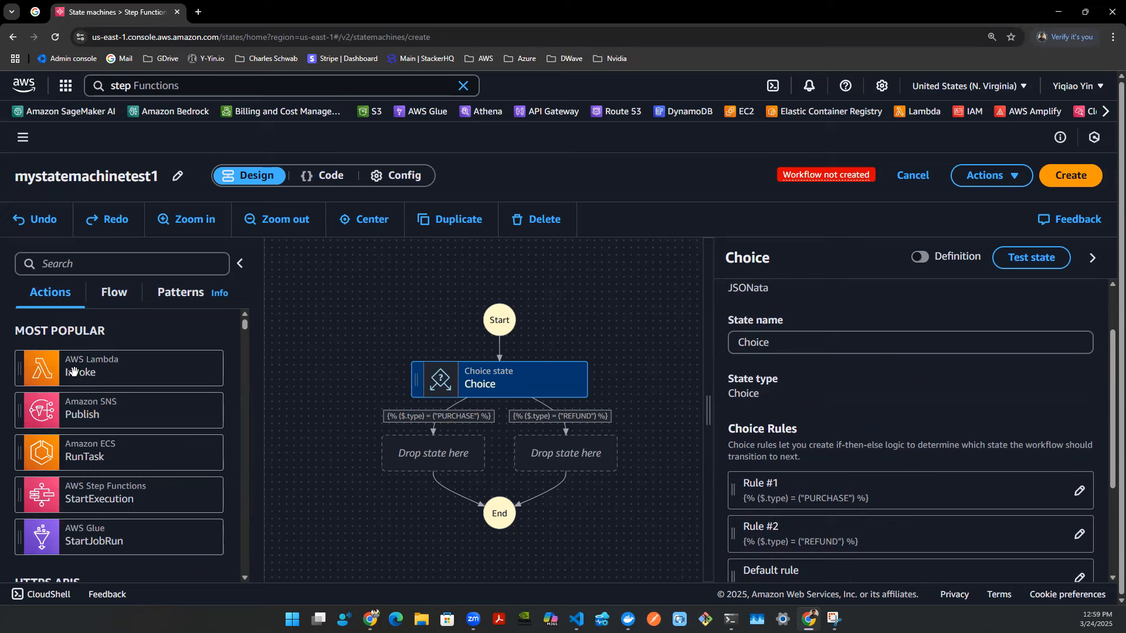
left_click_drag(71, 371, 431, 459)
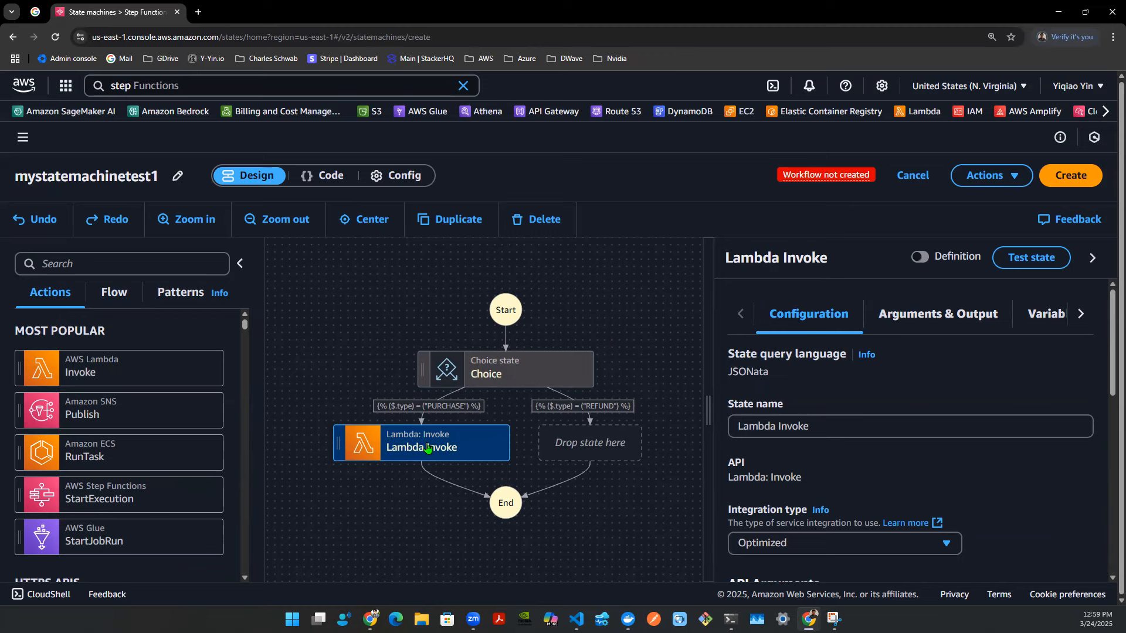
left_click_drag(114, 382, 584, 443)
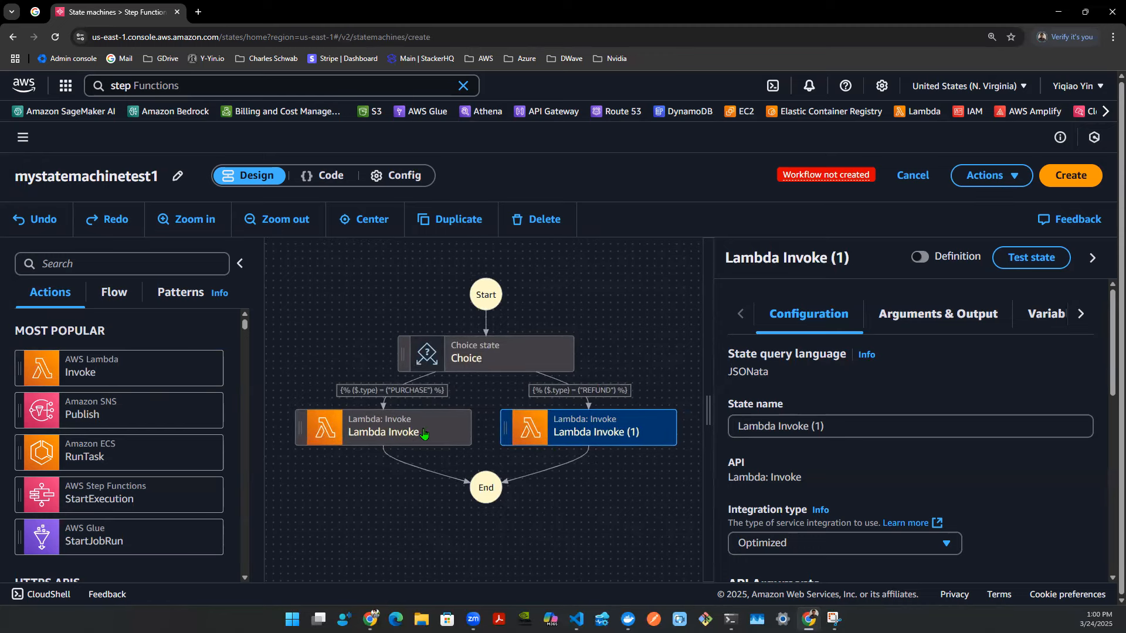
- Rename the PURCHASE branch's Lambda Invoke state to Purchase Handler
left_click(389, 422)
scroll(406, 426, "down", 1)
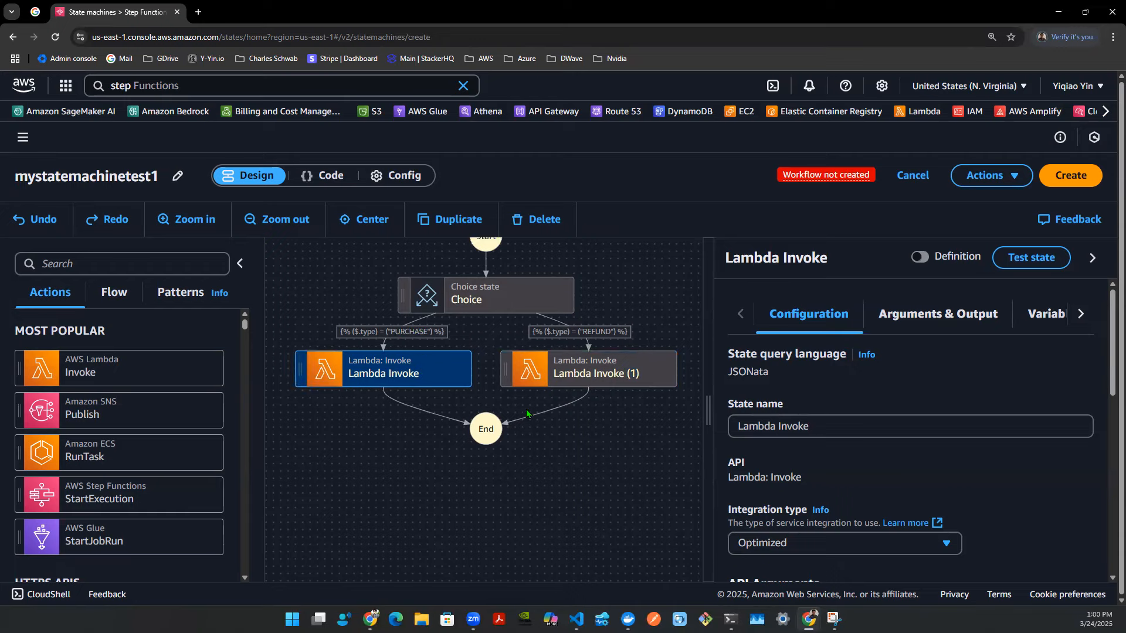
left_click(824, 421)
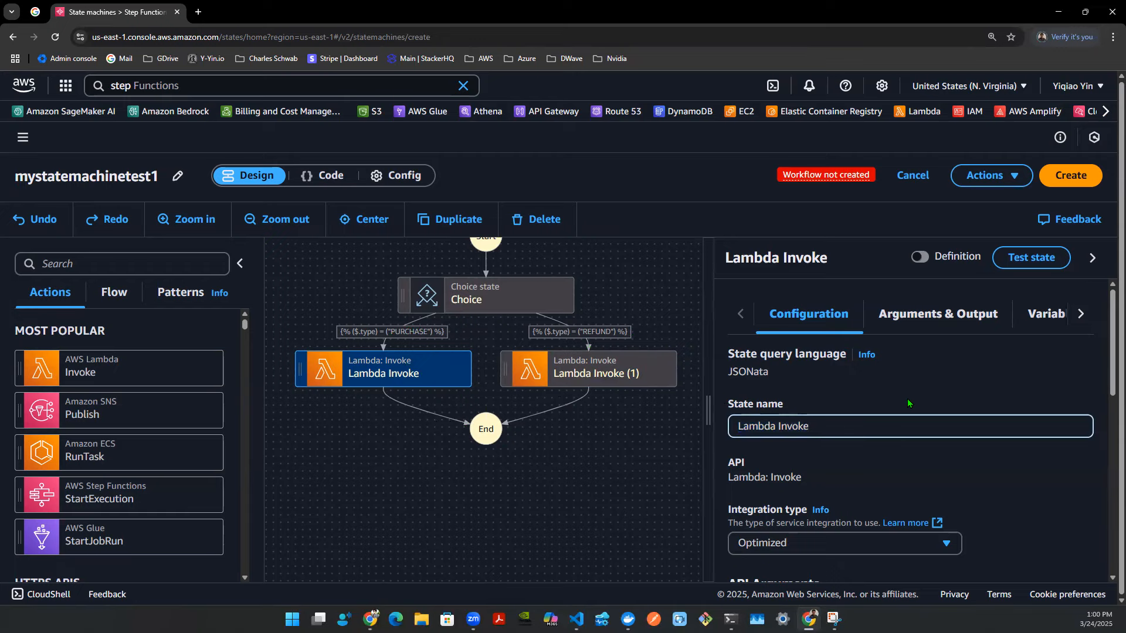
type("Pur")
key("ctrl+a")
type("Purchase Handler")
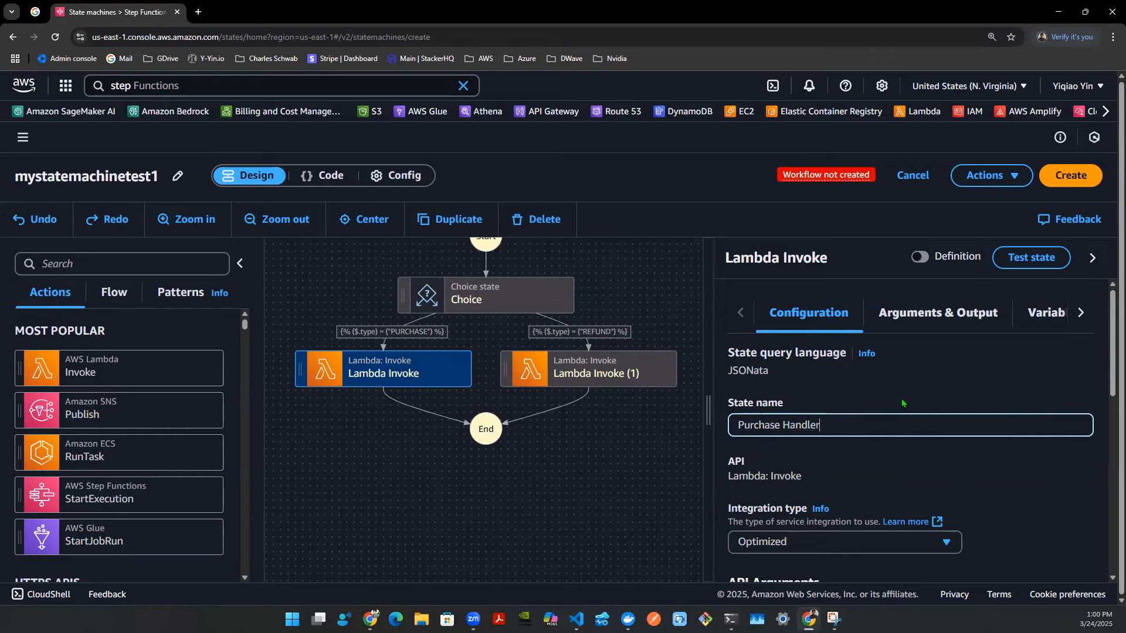
- Rename the REFUND branch's Lambda Invoke state to Refund Handler
scroll(902, 404, "down", 10)
scroll(902, 403, "up", 10)
left_click(634, 381)
left_click(846, 430)
type("Refund Handler")
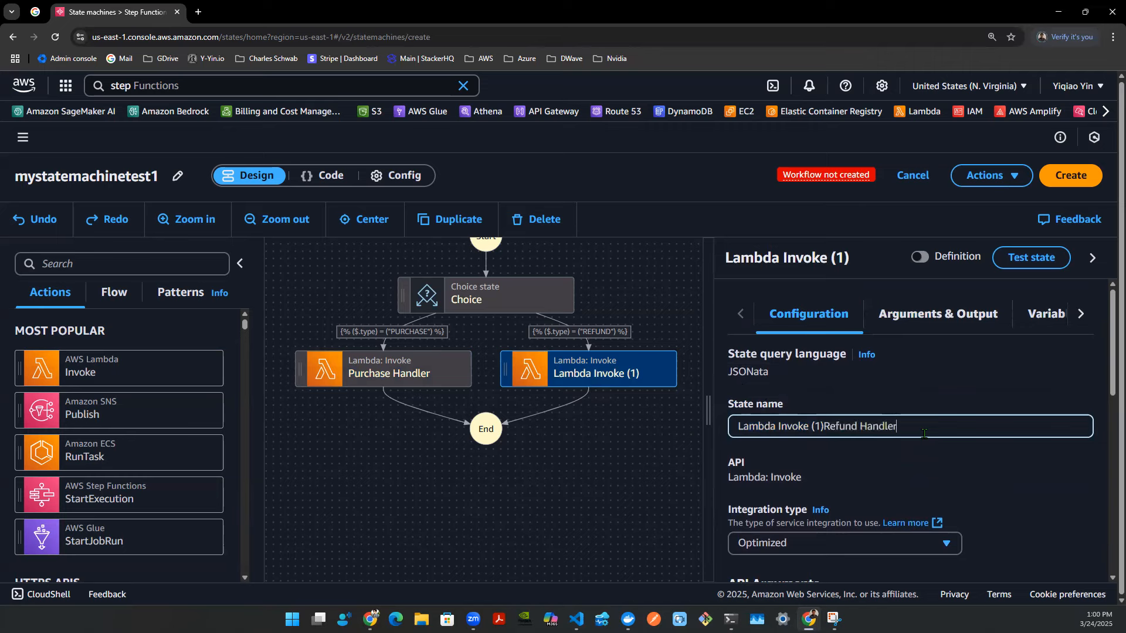
key("ctrl+a")
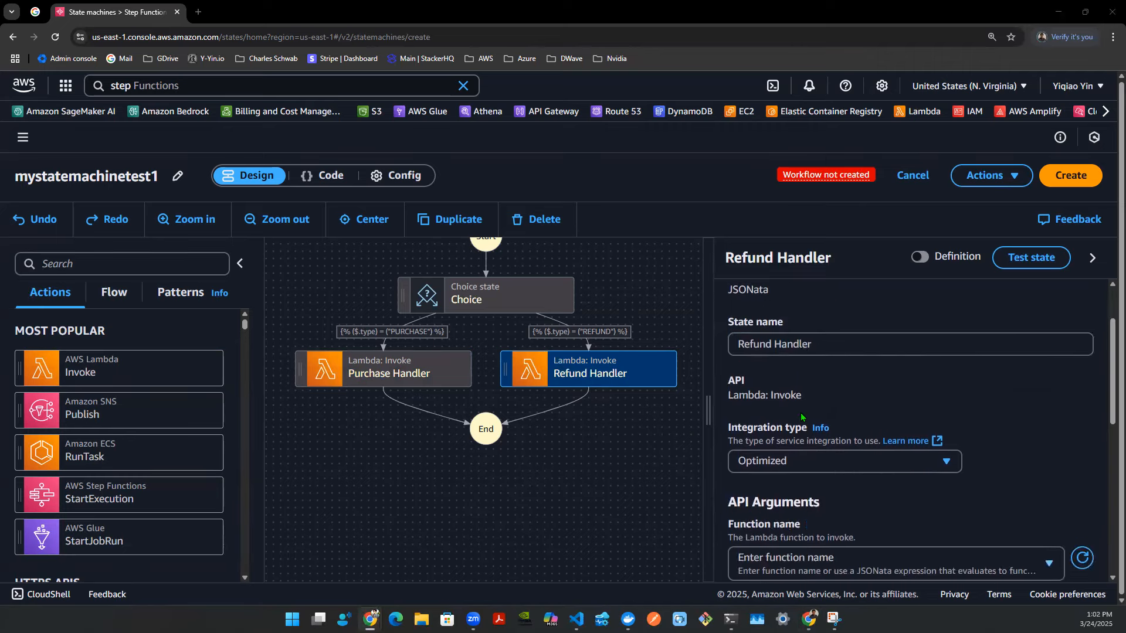
scroll(780, 416, "up", 2)
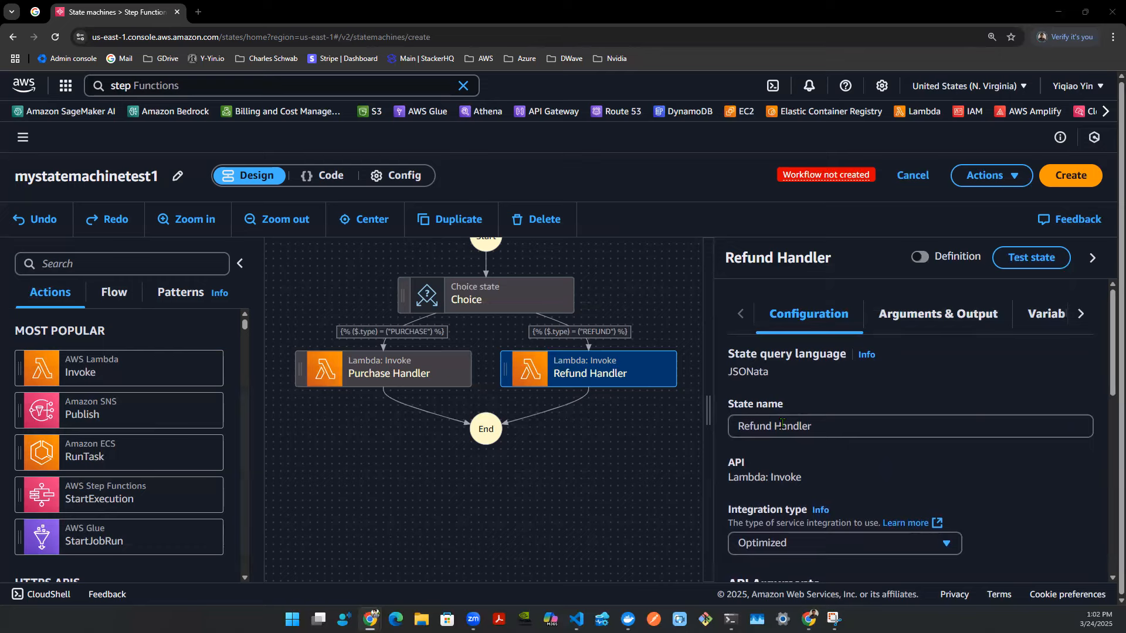
- Open the Lambda console in a new tab and start creating a new function
scroll(782, 422, "down", 4)
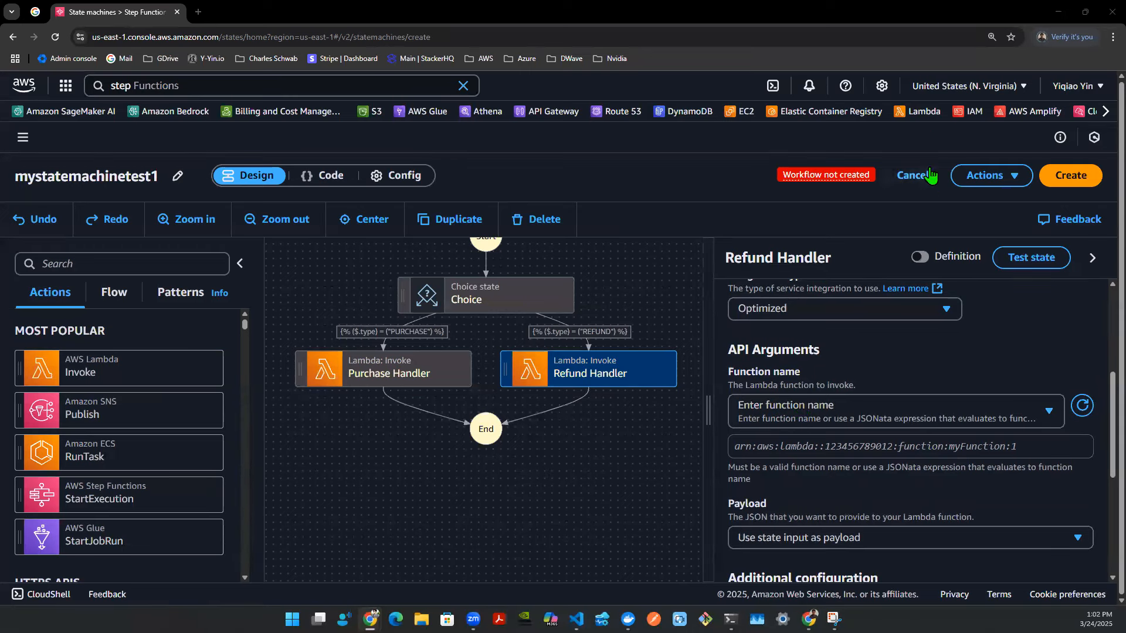
middle_click(924, 111)
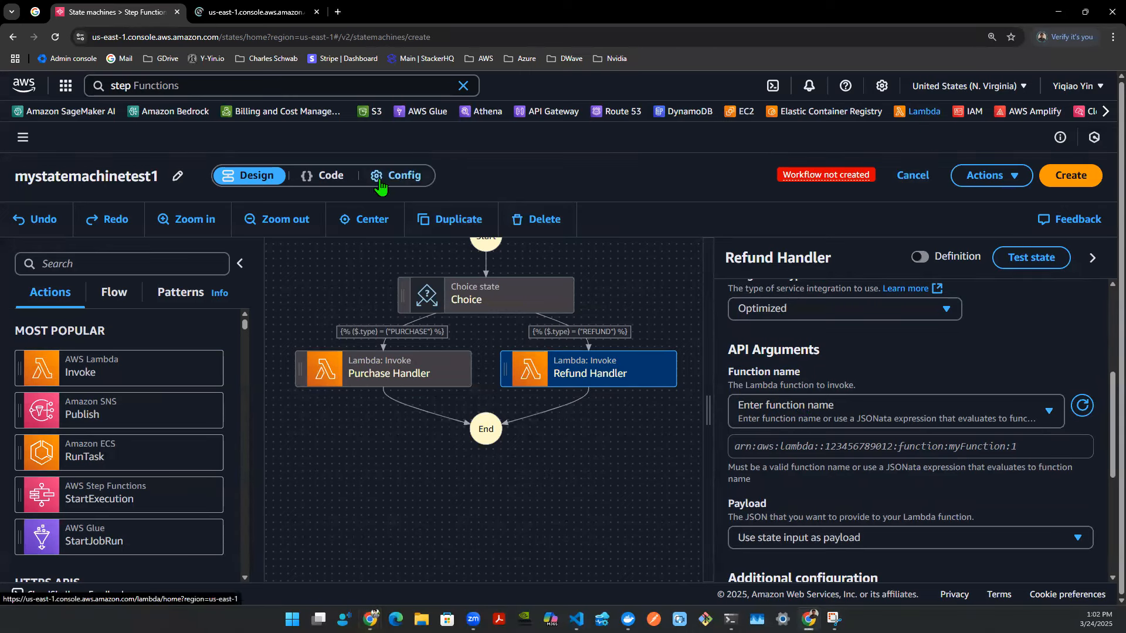
key("ctrl+Tab")
left_click(1002, 161)
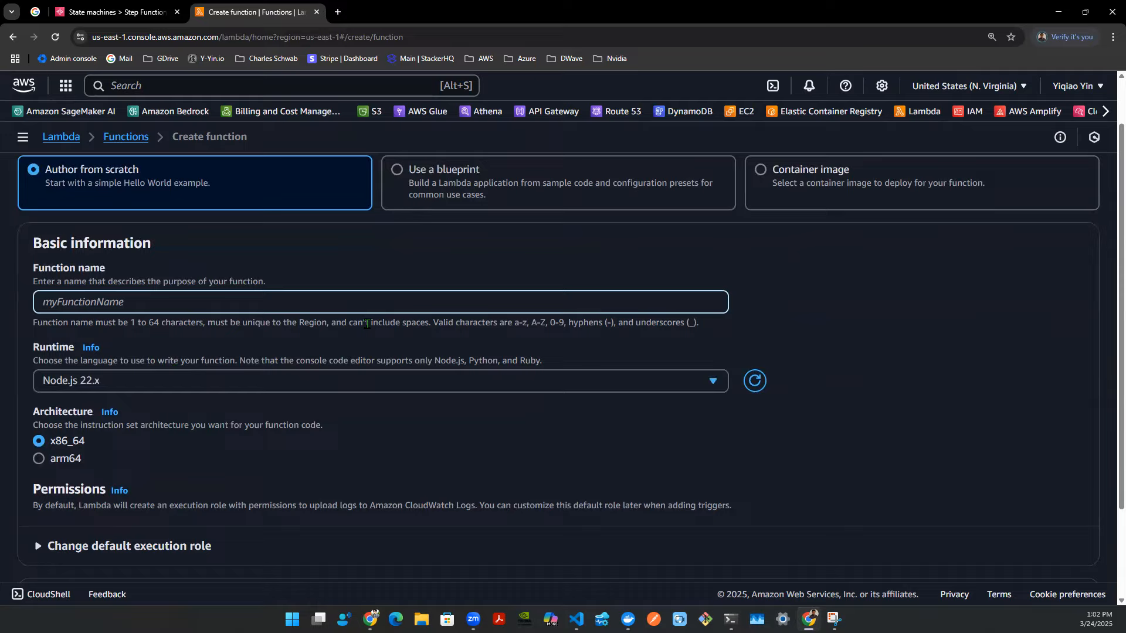
- Create a Lambda function named PurchaseHandler using the Python 3.13 runtime
type("Purchasehand")
key("BackSpace")
key("BackSpace")
key("BackSpace")
key("BackSpace")
type("Handler")
left_click(177, 379)
scroll(118, 194, "down", 1)
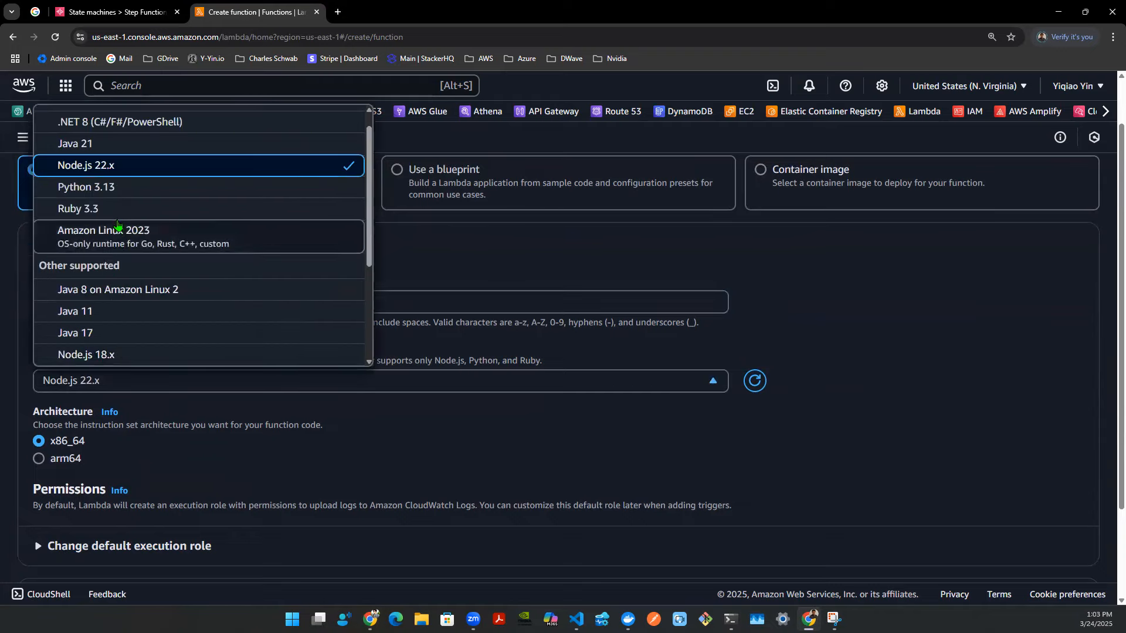
left_click(117, 189)
scroll(968, 540, "down", 2)
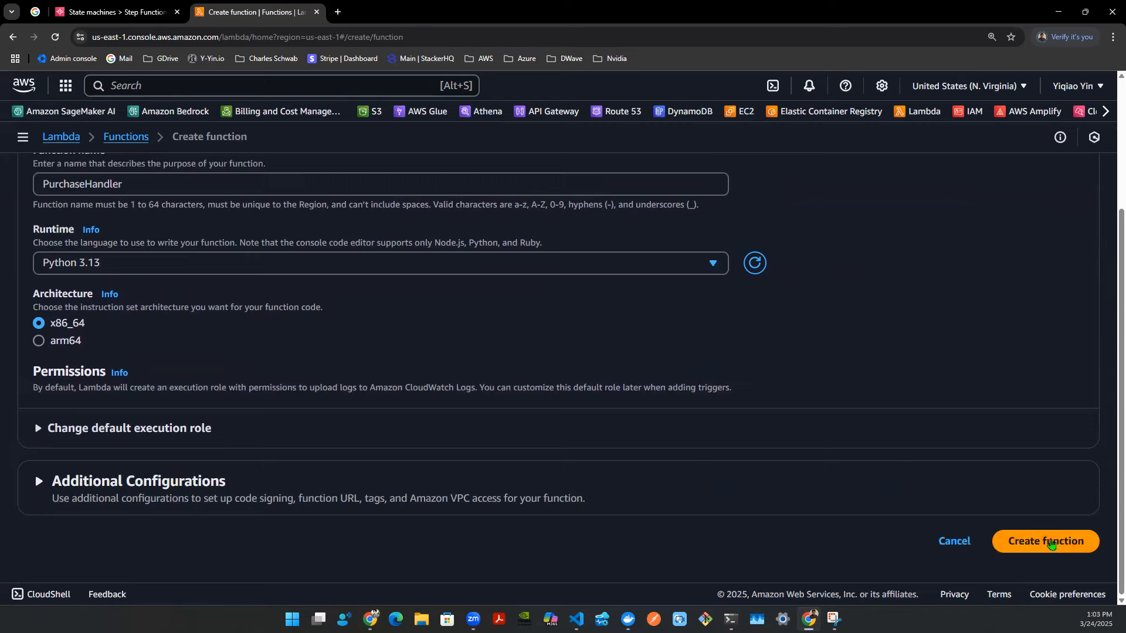
left_click(1046, 541)
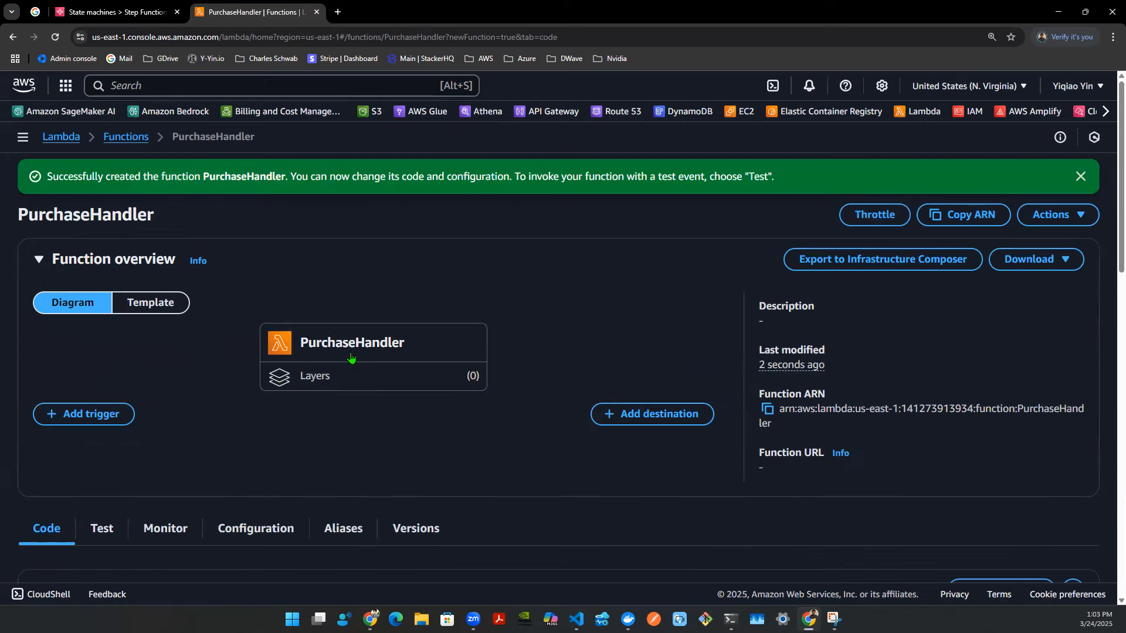
- Rename the 'body' key to 'result' in the PurchaseHandler function's return statement
scroll(351, 344, "down", 8)
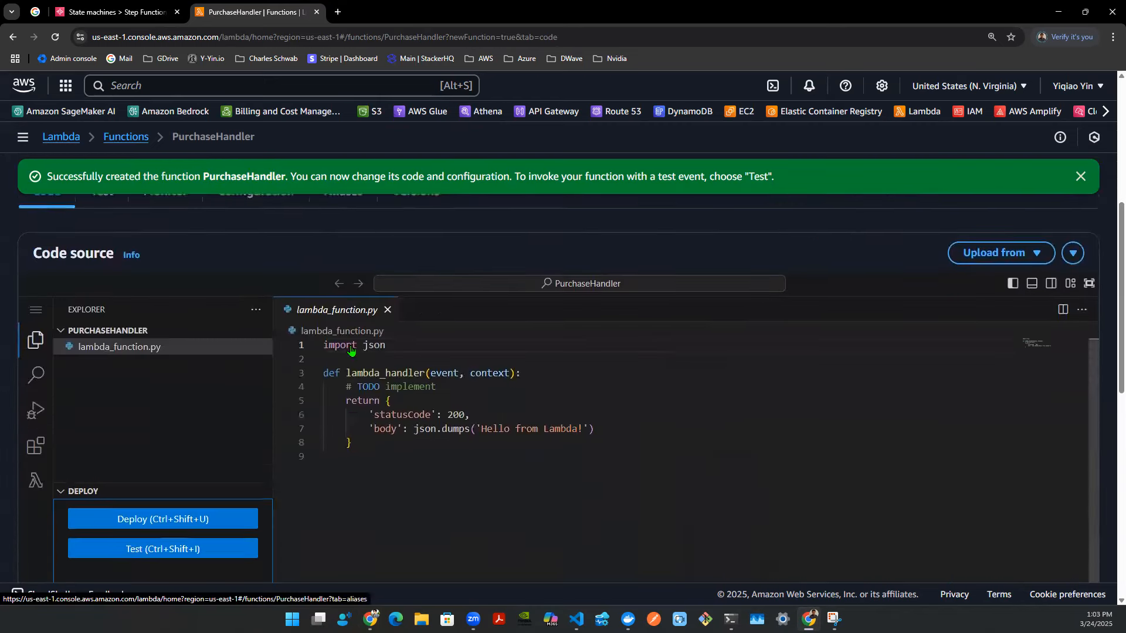
left_click(405, 400)
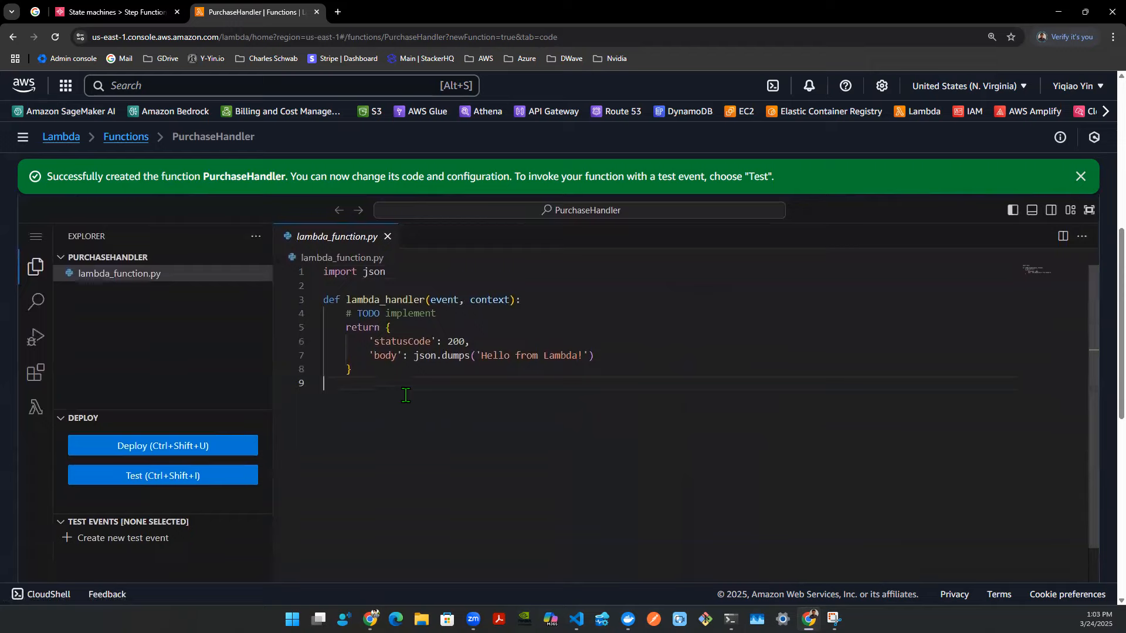
left_click(390, 356)
double_click(390, 356)
type("result")
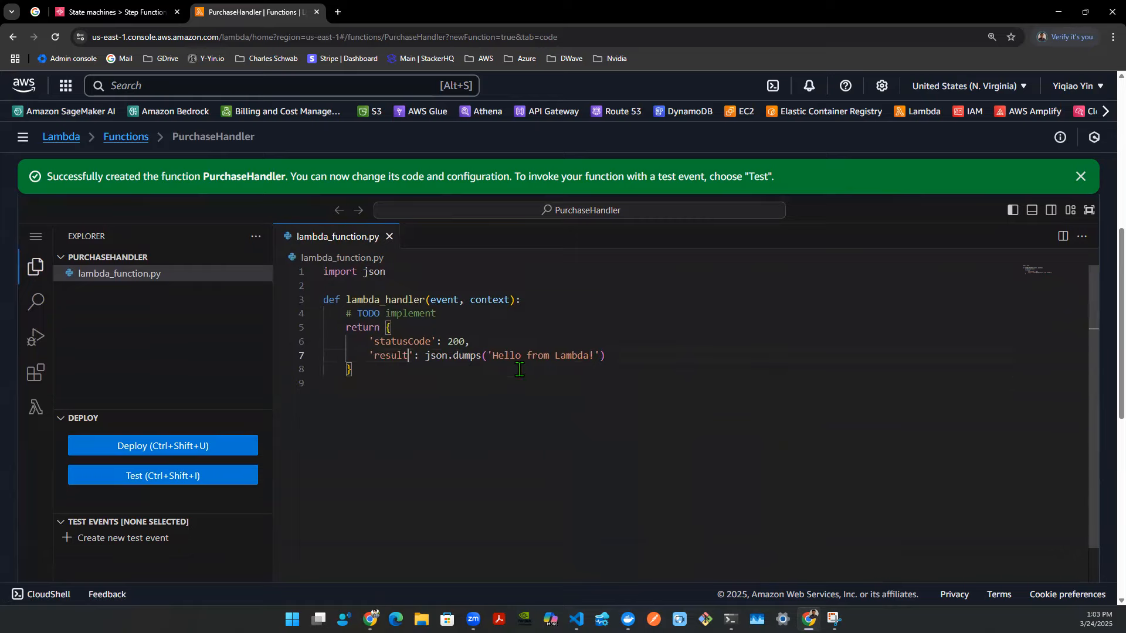
- Replace PurchaseHandler's returned 'result' value with the string "PURCHASE_PROCESSED_SUCCESS"
key("Right")
key("shift+Right")
key("shift+Right")
key("shift+Right")
key("shift+Right")
key("shift+Right")
key("shift+Right")
key("shift+Right")
key("shift+Right")
key("shift+Right")
key("shift+Right")
key("shift+Right")
key("shift+Right")
key("shift+Right")
key("shift+Right")
key("shift+Right")
key("shift+Right")
key("shift+Right")
key("shift+Right")
key("shift+Right")
key("shift+Right")
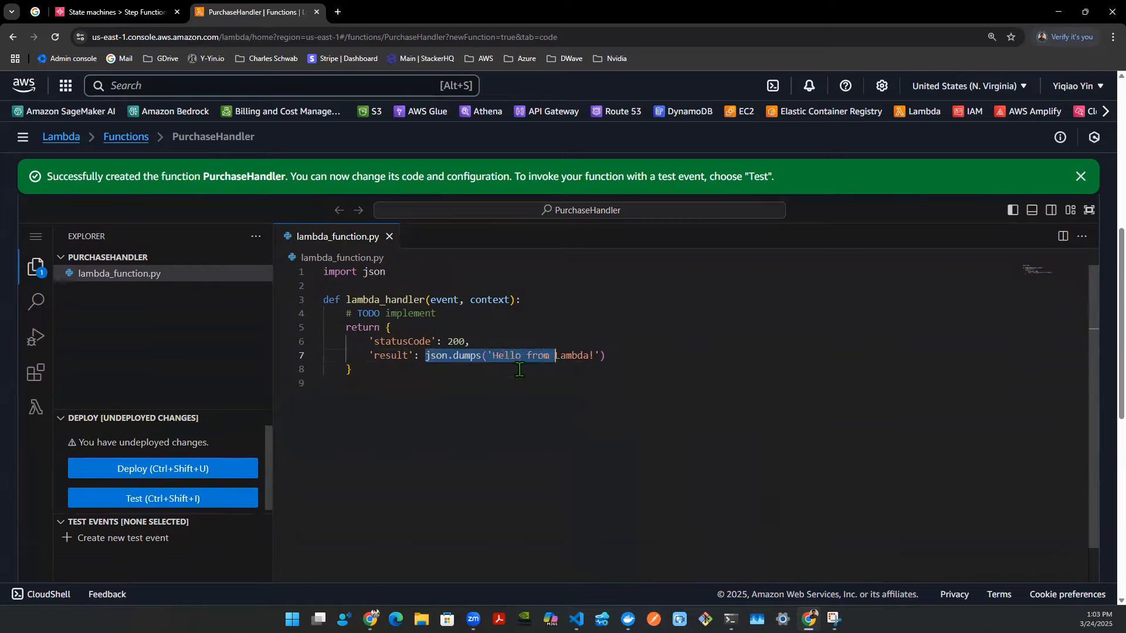
key("shift+Left")
key("BackSpace")
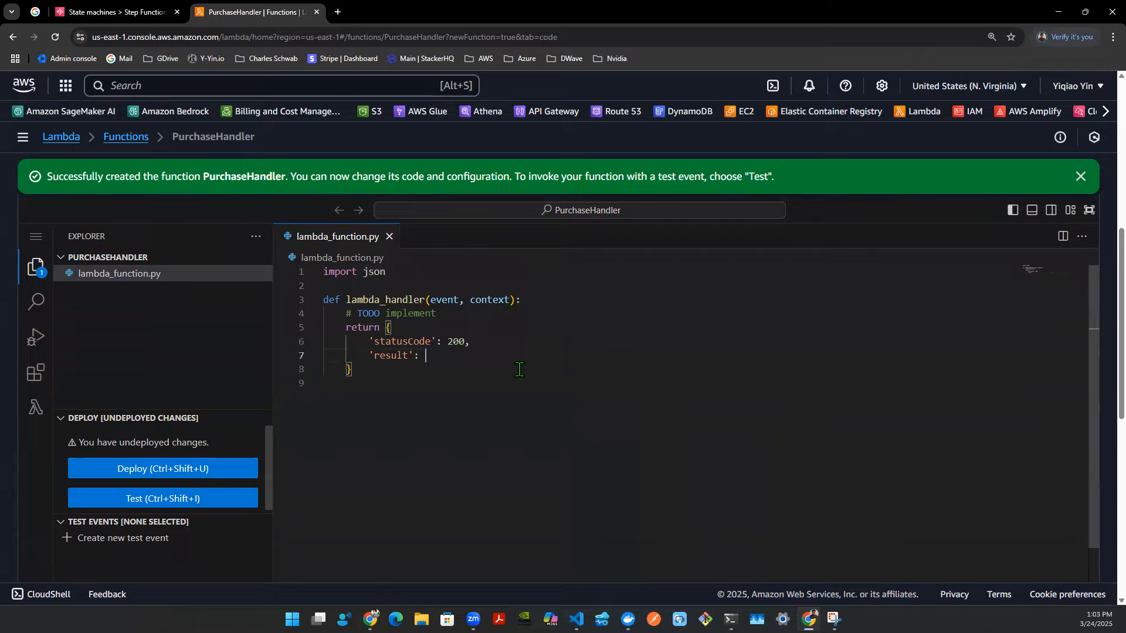
type("\"PURCHASE_PROCESSED_SUCCESS")
- Deploy the updated PurchaseHandler function code
key("ctrl+a")
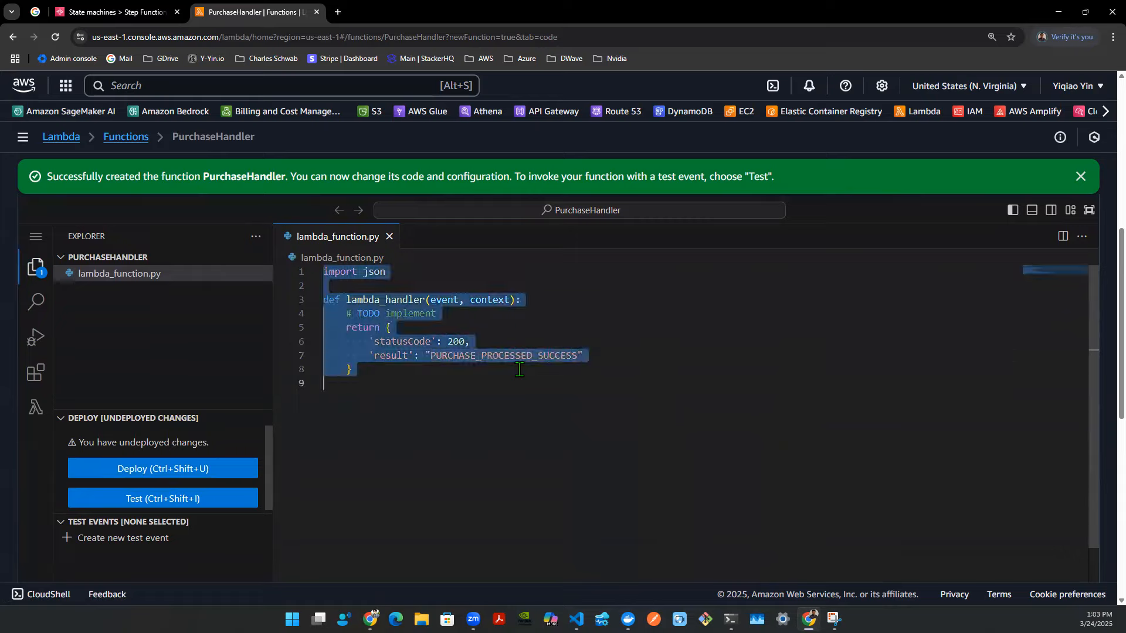
left_click(492, 380)
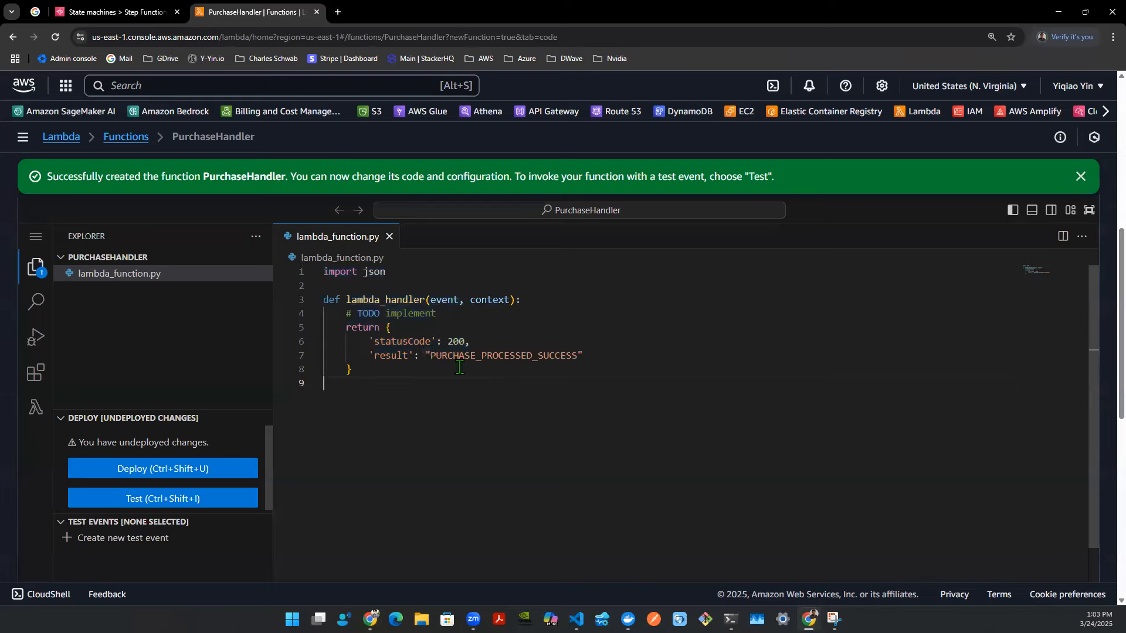
left_click_drag(426, 355, 509, 356)
left_click_drag(408, 356, 573, 356)
left_click(572, 355)
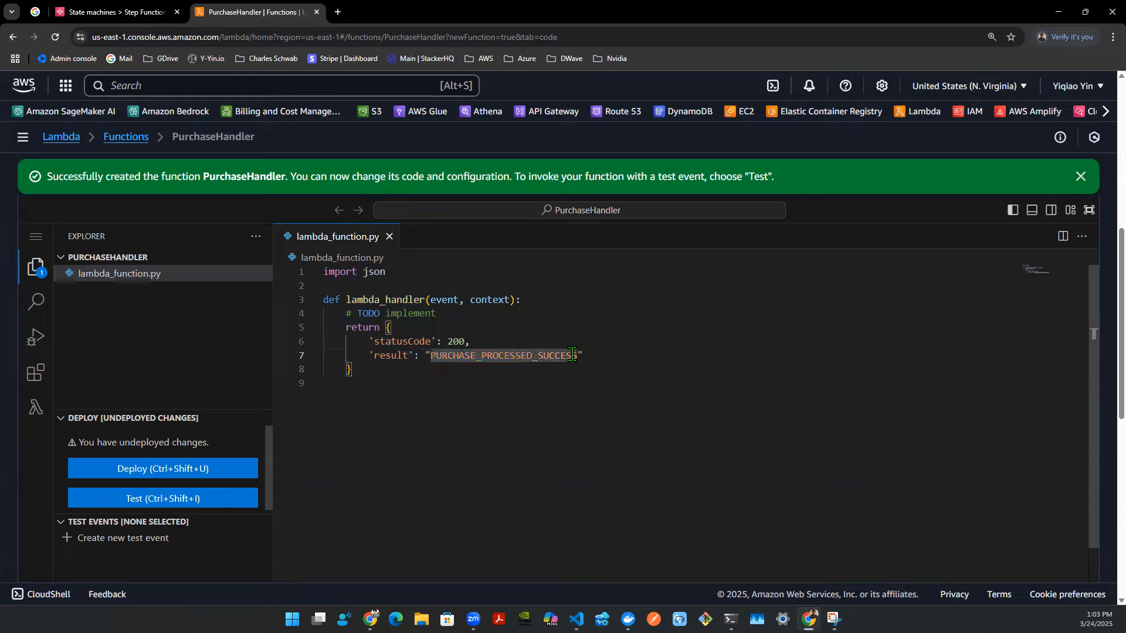
key("ctrl+shift+u")
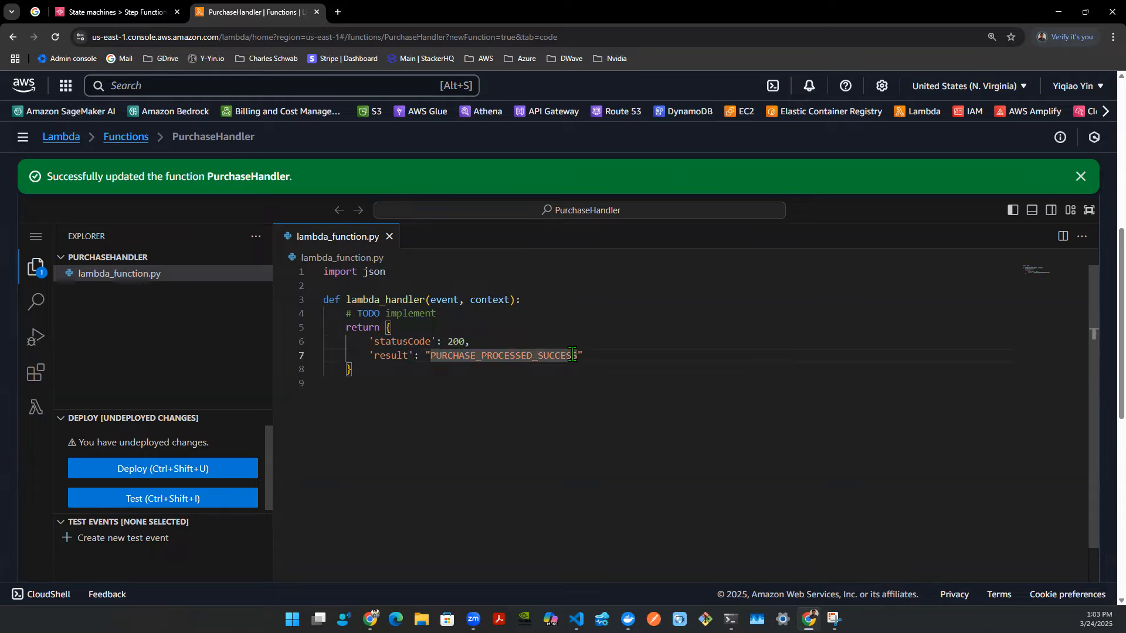
key("ctrl+shift+i")
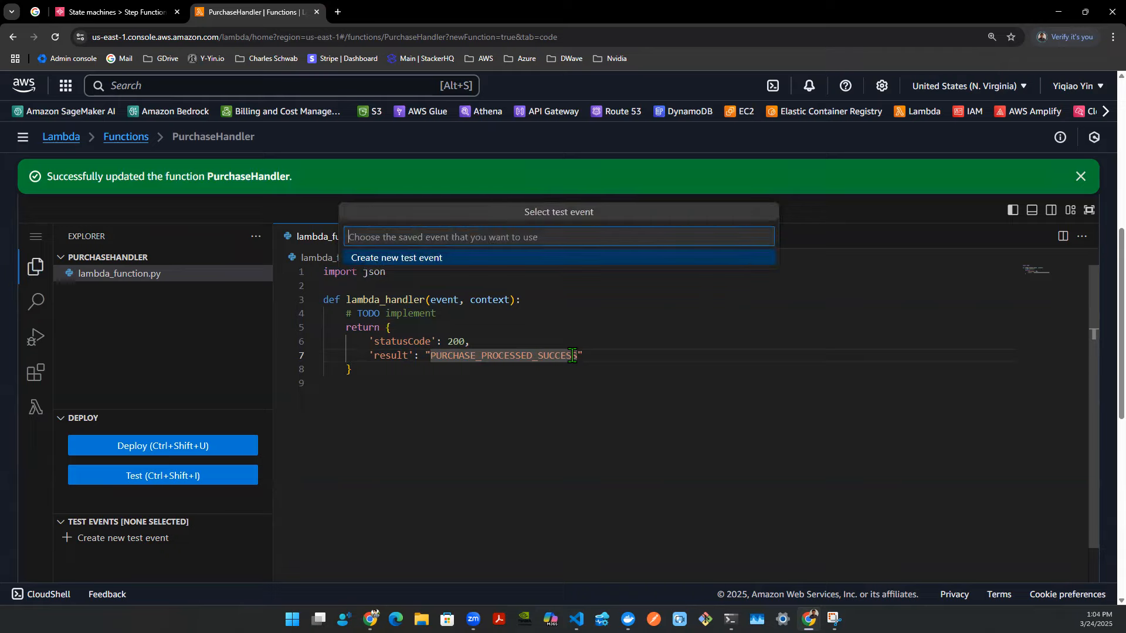
type("test1")
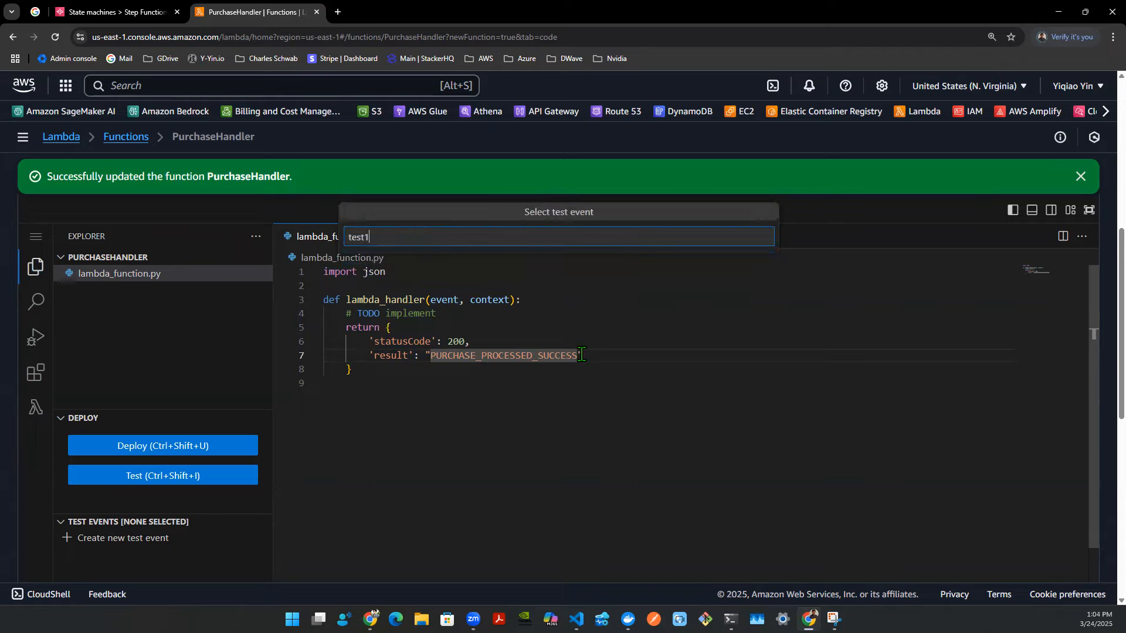
key("Escape")
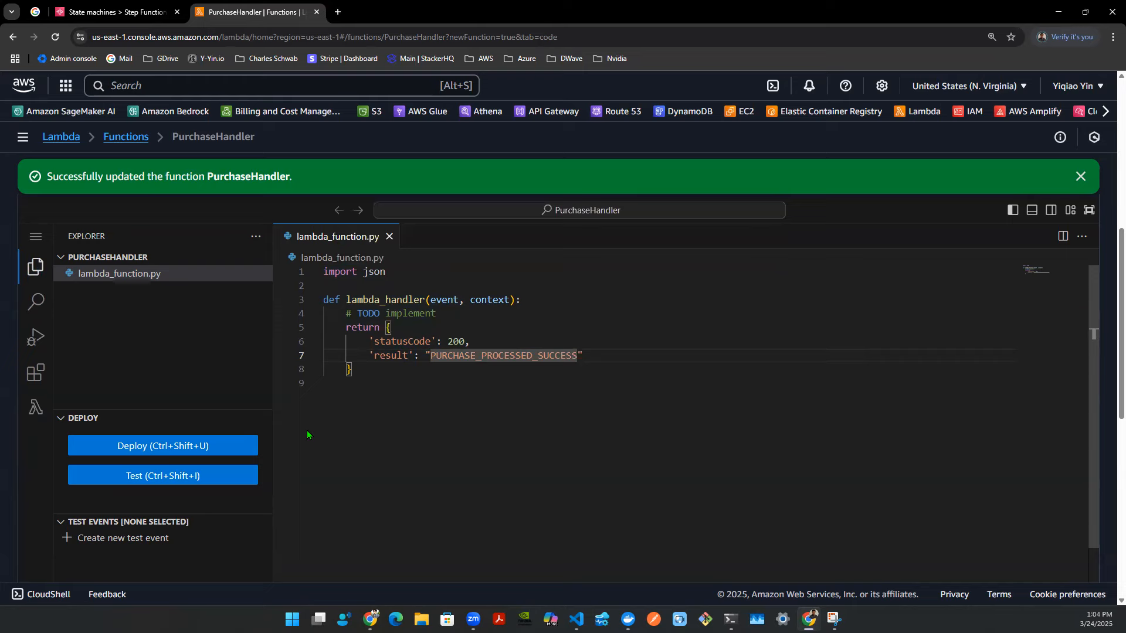
- Create and save a new private test event named test1 for PurchaseHandler using the Hello World template
left_click(241, 538)
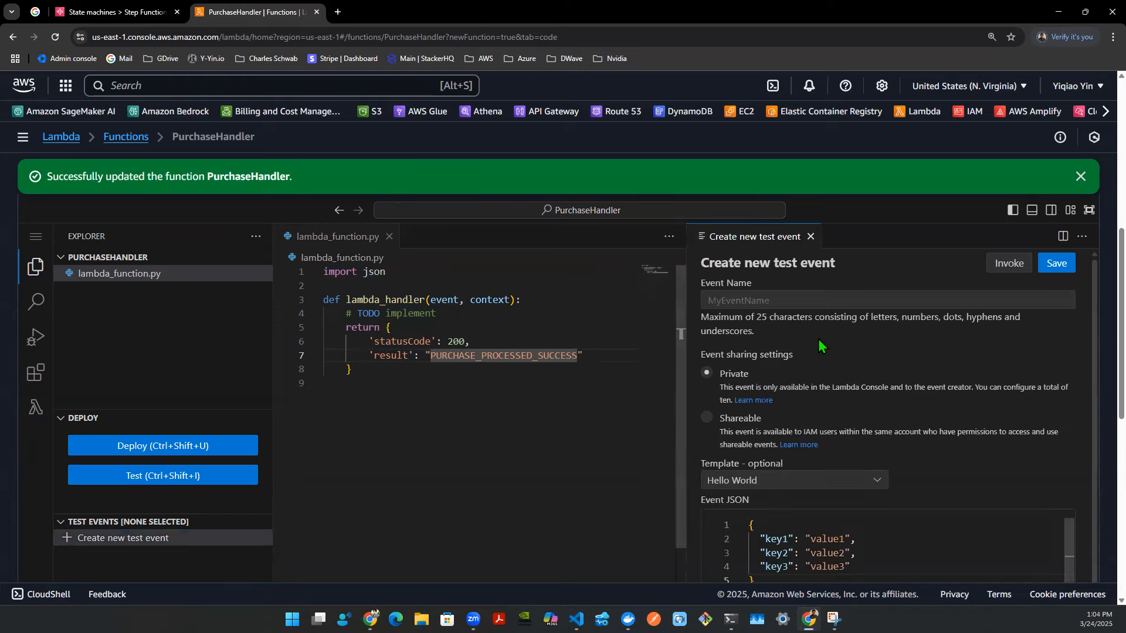
scroll(874, 533, "down", 1)
scroll(528, 478, "up", 3)
left_click_drag(419, 466, 447, 531)
left_click(509, 520)
scroll(718, 379, "down", 6)
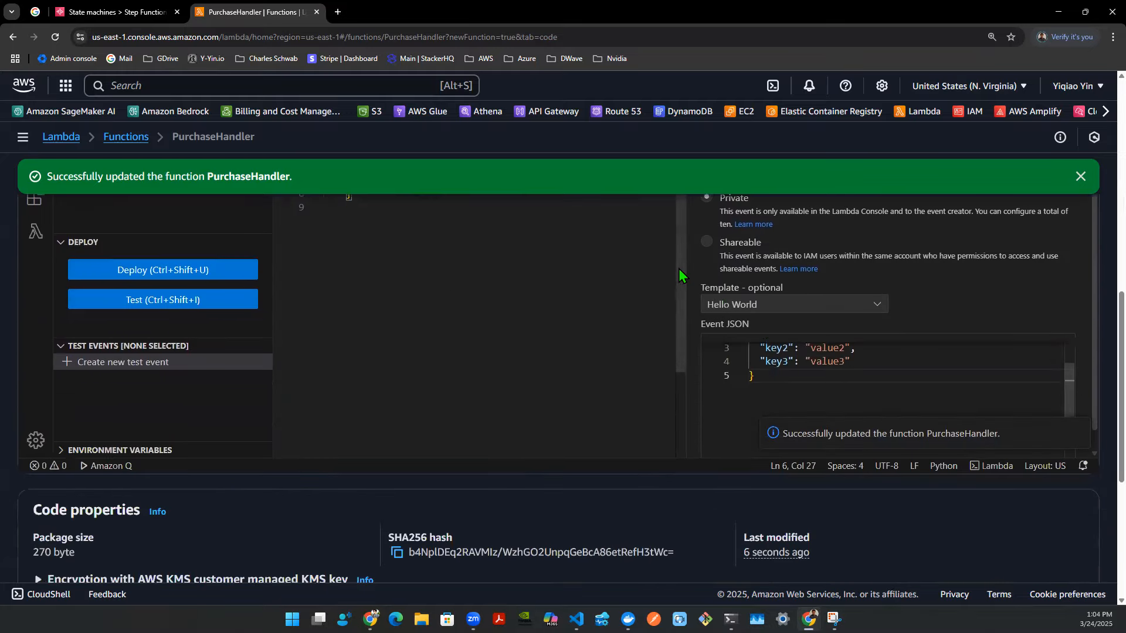
scroll(682, 278, "up", 3)
double_click(827, 524)
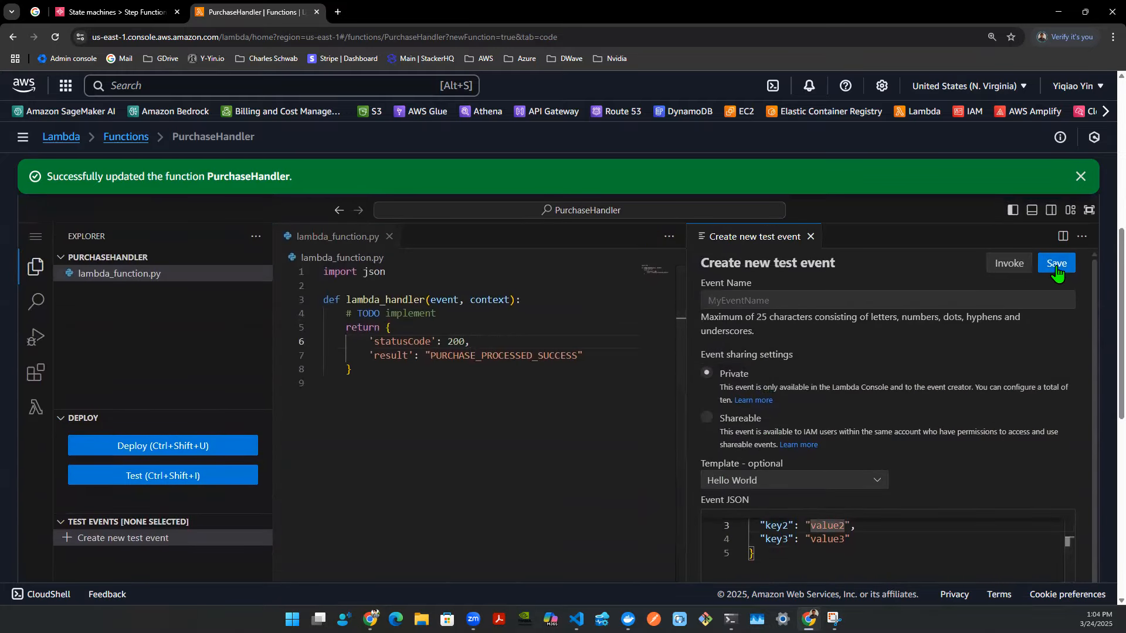
left_click(1052, 270)
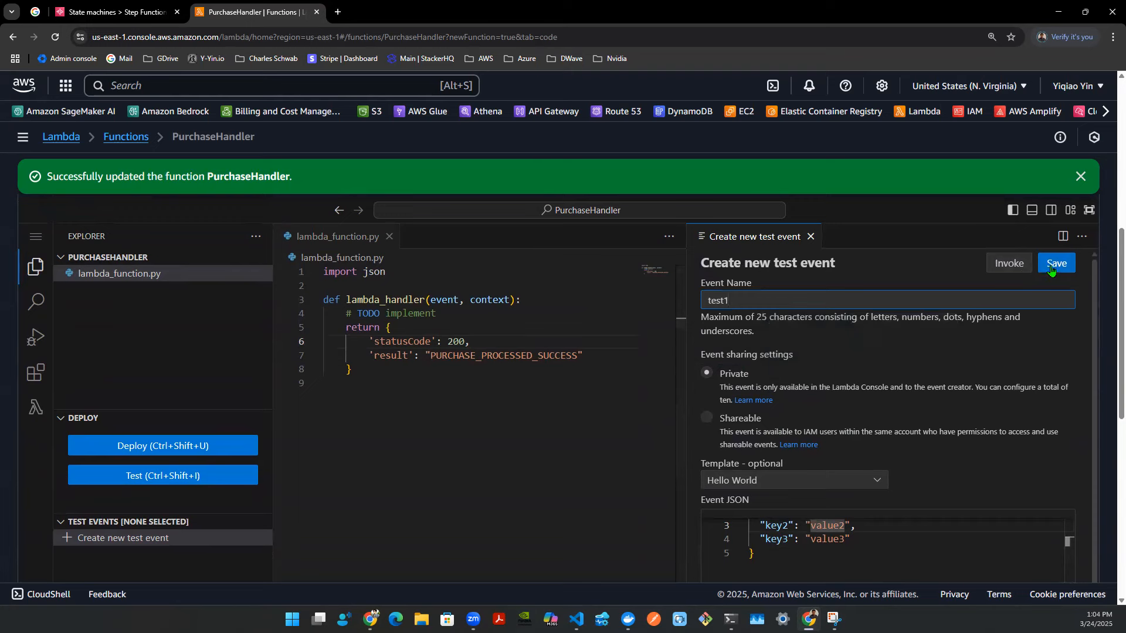
left_click(1056, 263)
- Invoke PurchaseHandler with the test event and examine the returned response
left_click(1008, 263)
scroll(585, 437, "down", 1)
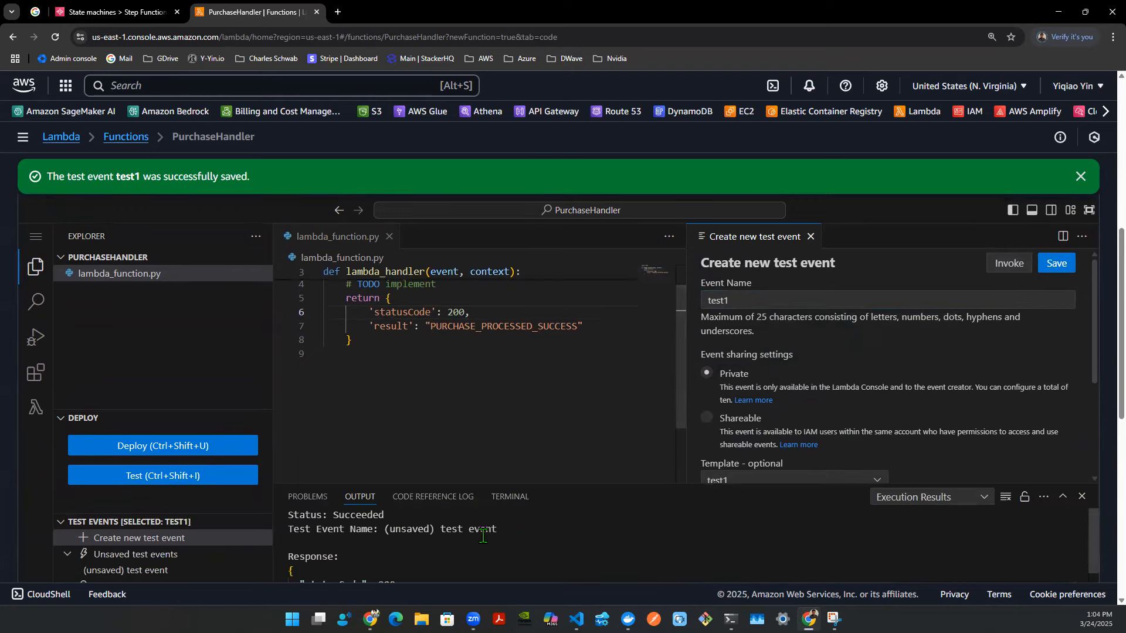
left_click_drag(363, 556, 519, 571)
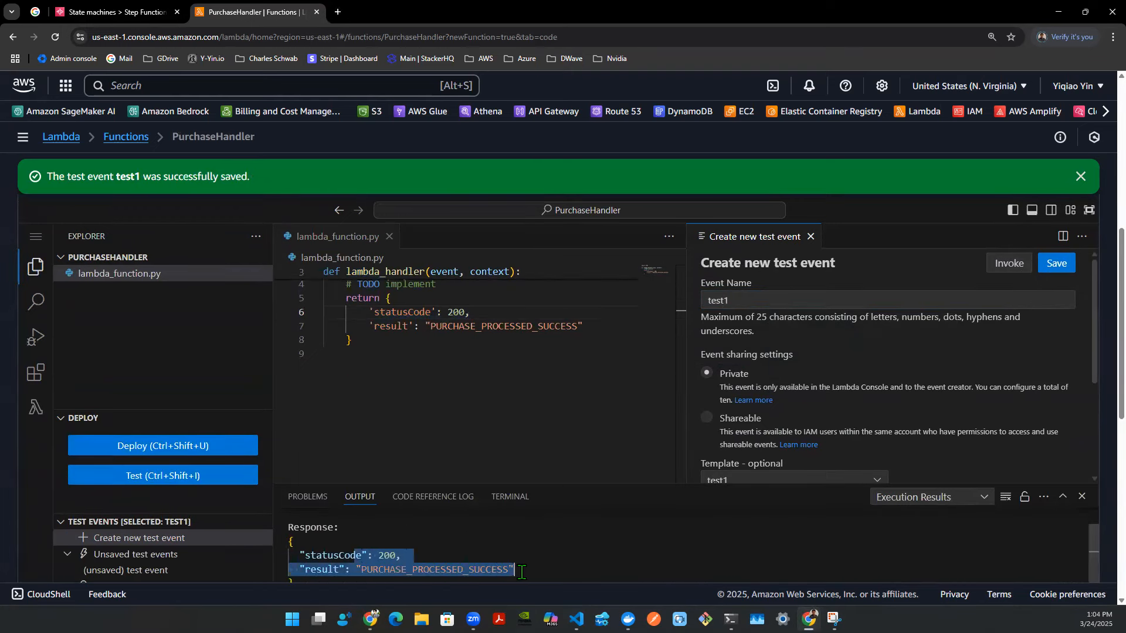
left_click(613, 358)
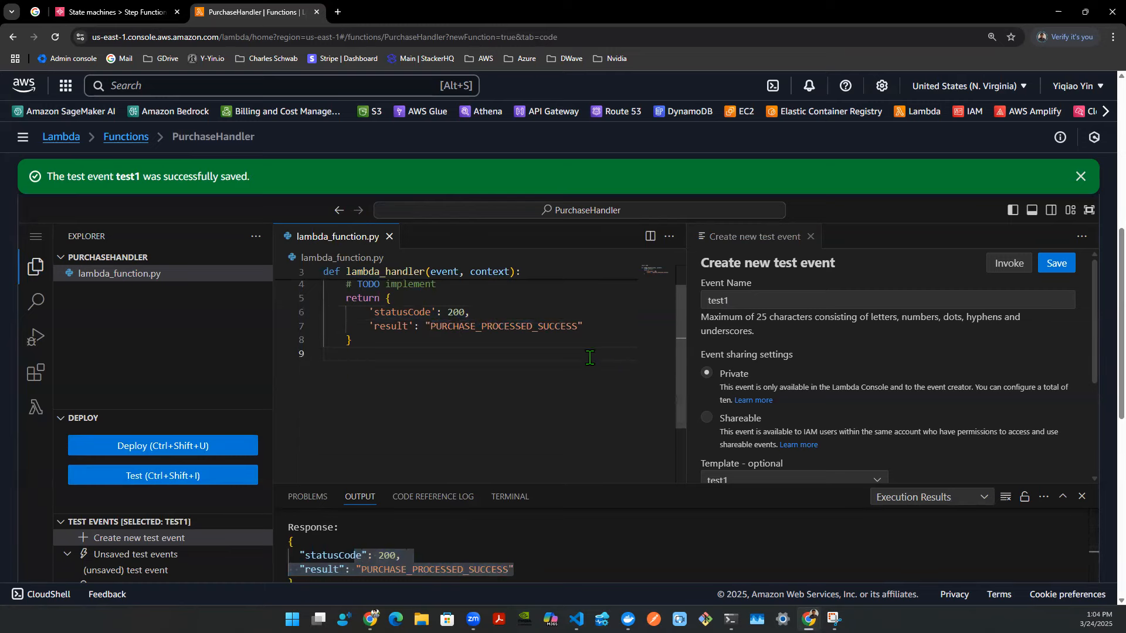
- Create a new Lambda function named RefundHandler using the Python 3.13 runtime in a new tab
left_click(139, 140, "ctrl")
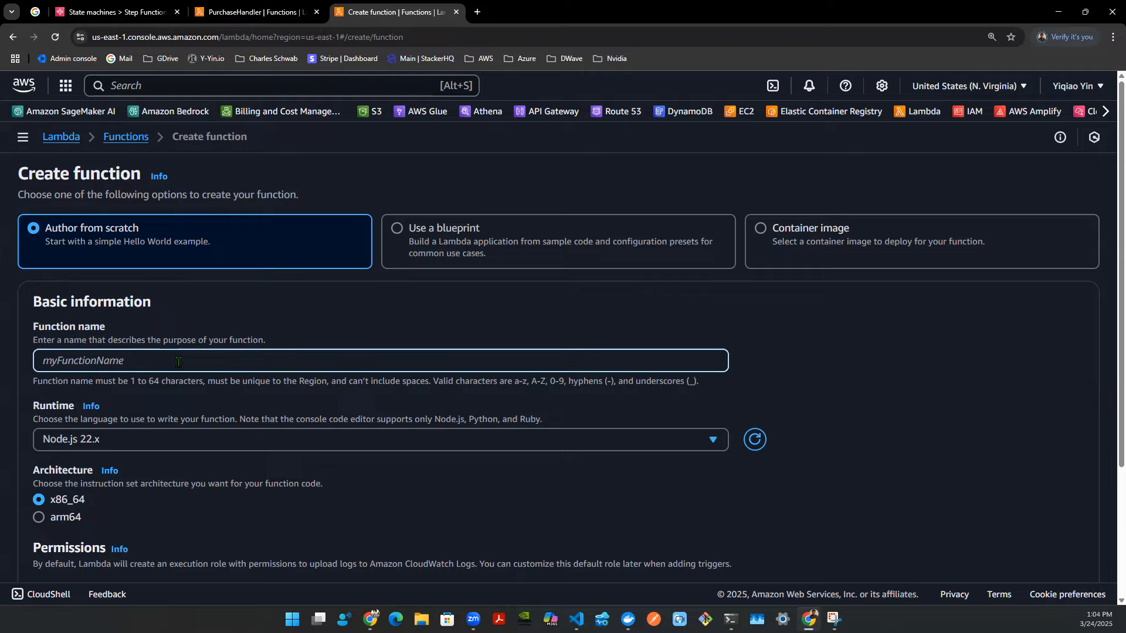
type("RefundHandle")
left_click(142, 435)
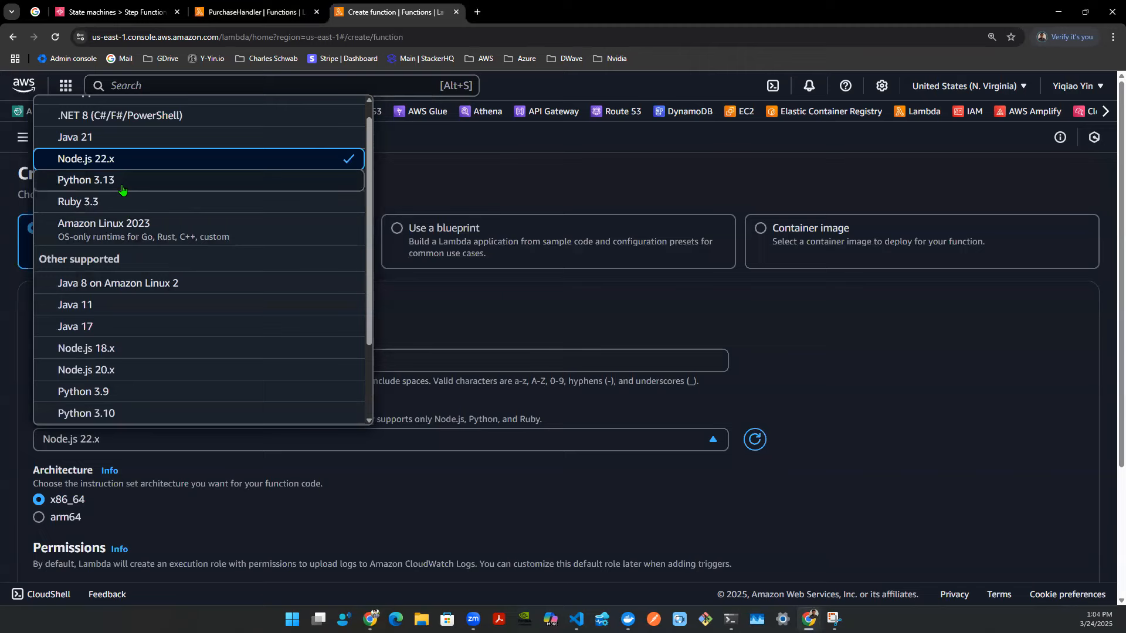
left_click(146, 179)
scroll(575, 320, "down", 3)
left_click(1041, 541)
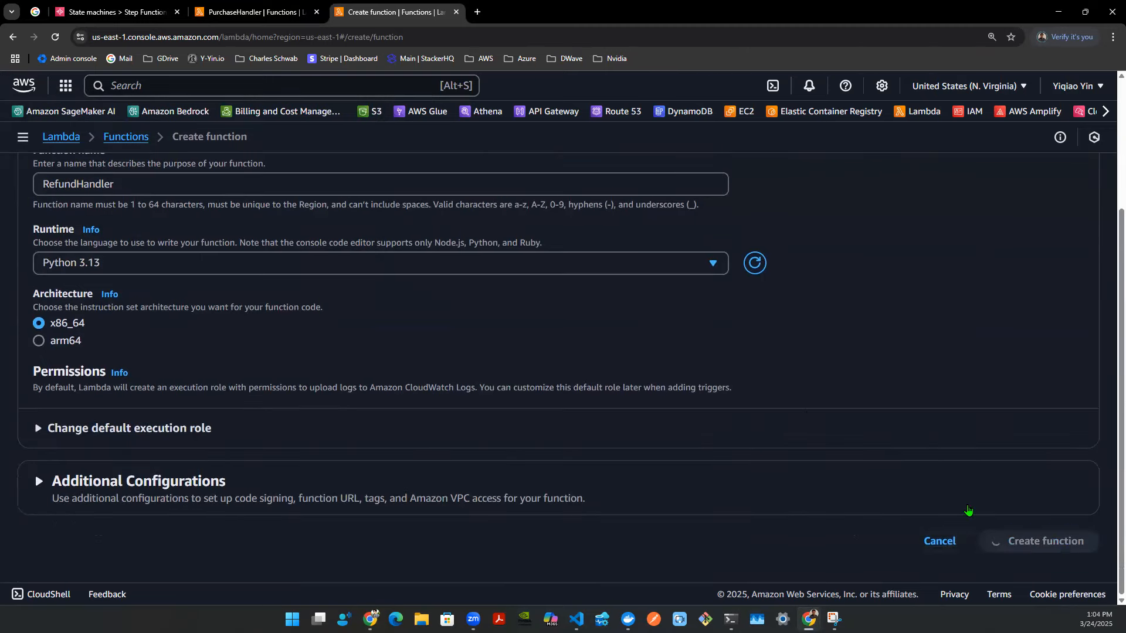
scroll(593, 287, "down", 2)
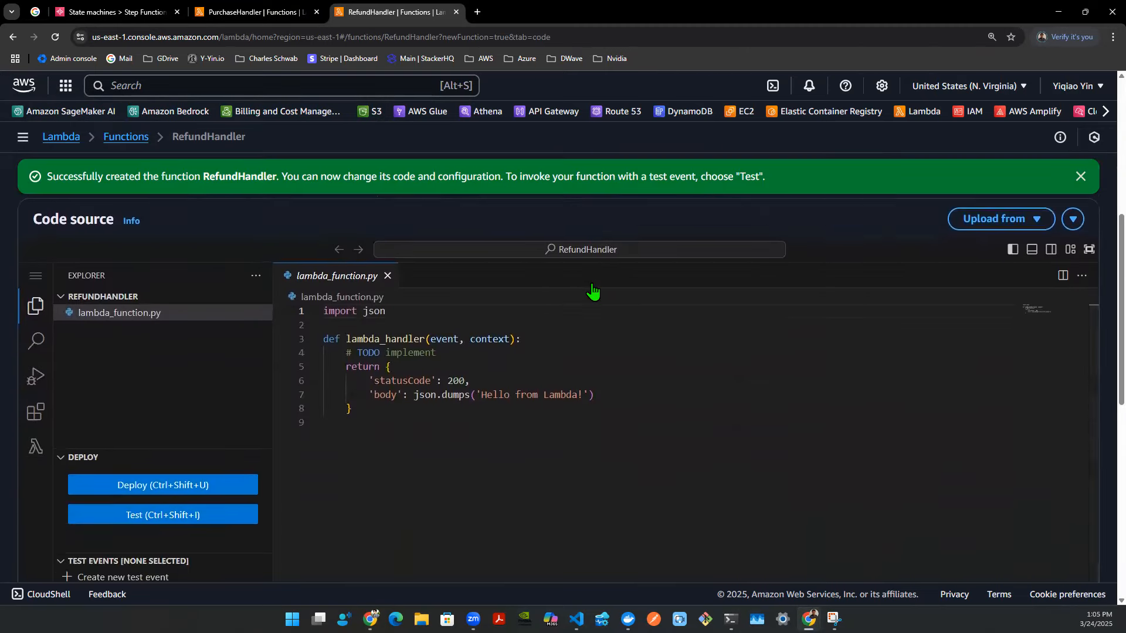
- Change RefundHandler's return to a 'result' key with value "REFUND_PROCESSED_SUCCESS" and deploy the code
double_click(391, 356)
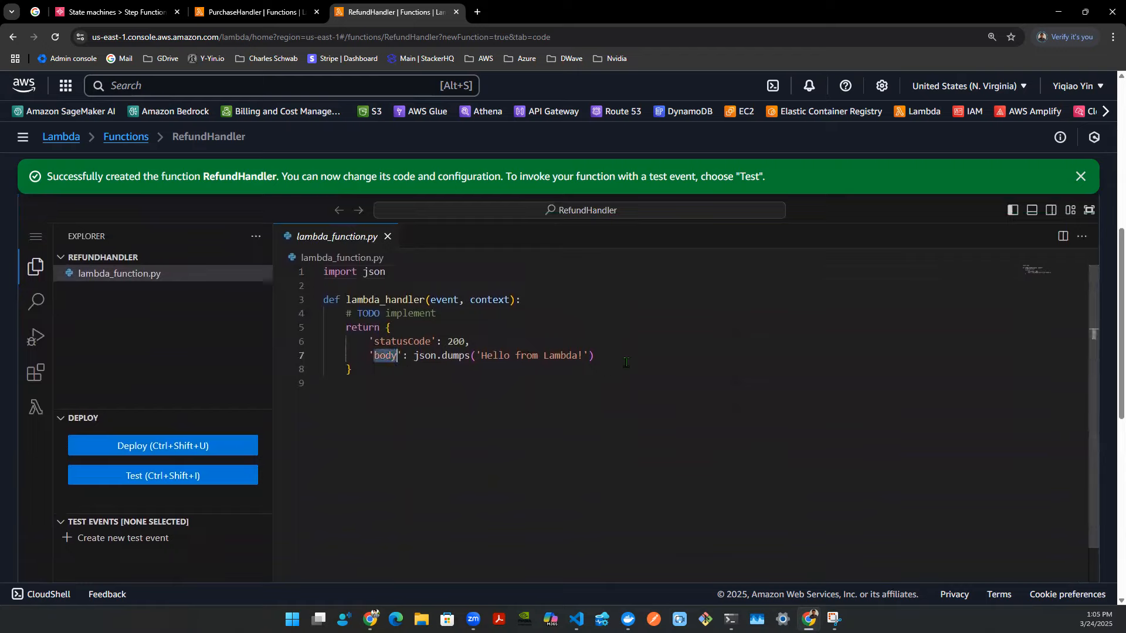
type("result")
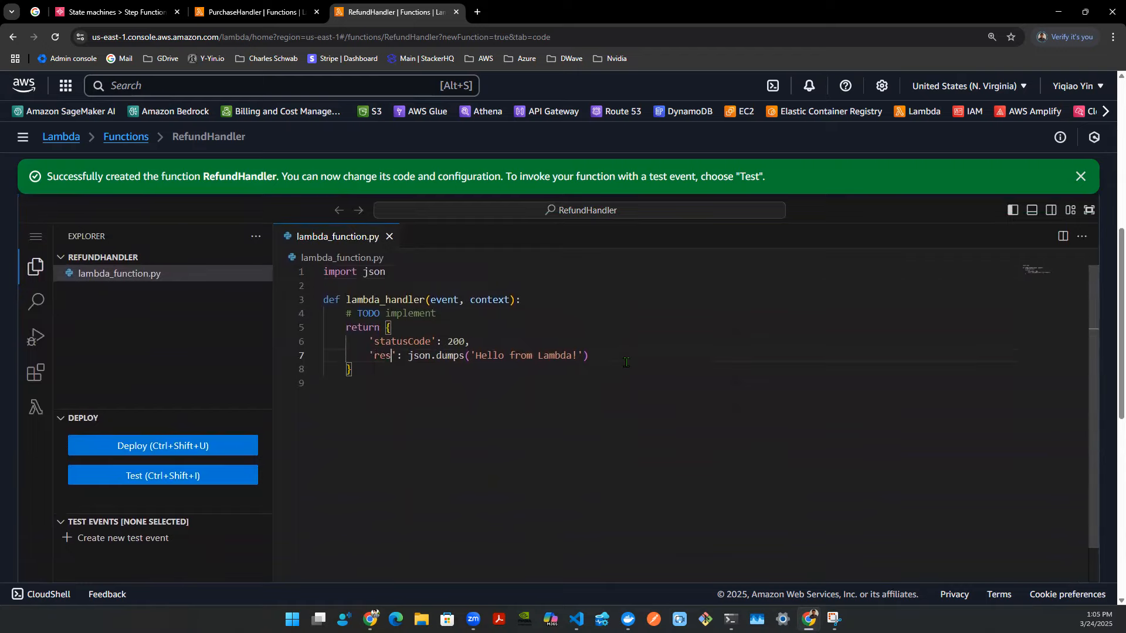
key("Right")
key("Right")
key("shift+Right")
key("shift+Right")
key("shift+Right")
key("shift+Right")
key("shift+Right")
key("shift+Right")
key("shift+Right")
key("shift+Right")
key("shift+Right")
key("shift+Right")
key("shift+Right")
key("shift+Right")
key("shift+Right")
key("shift+Right")
key("shift+Right")
key("shift+Right")
key("shift+Right")
key("shift+Right")
key("shift+Right")
key("shift+Right")
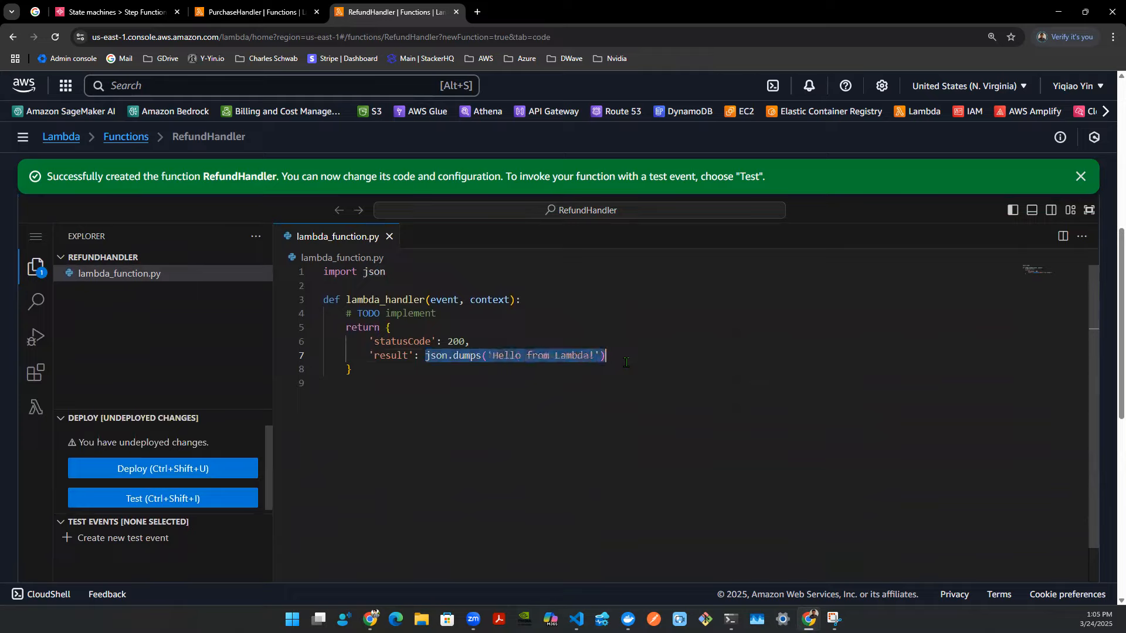
key("BackSpace")
type("\"REFUND_PROCESSED_SUCCESS")
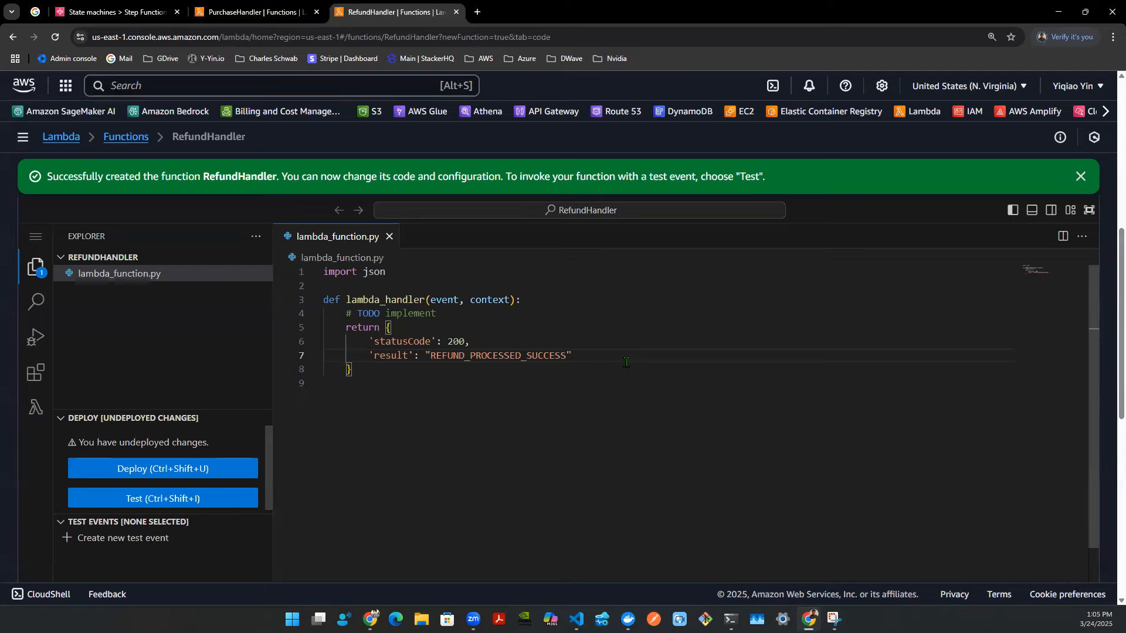
key("ctrl+shift+u")
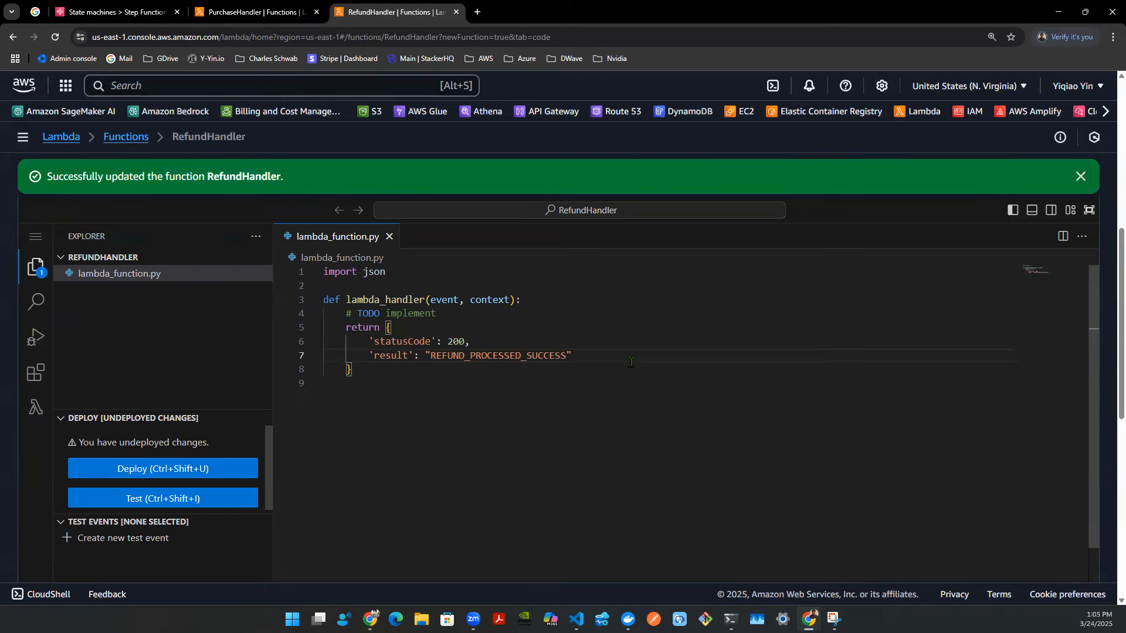
- Create and save a new test event named test1 for RefundHandler
left_click(238, 538)
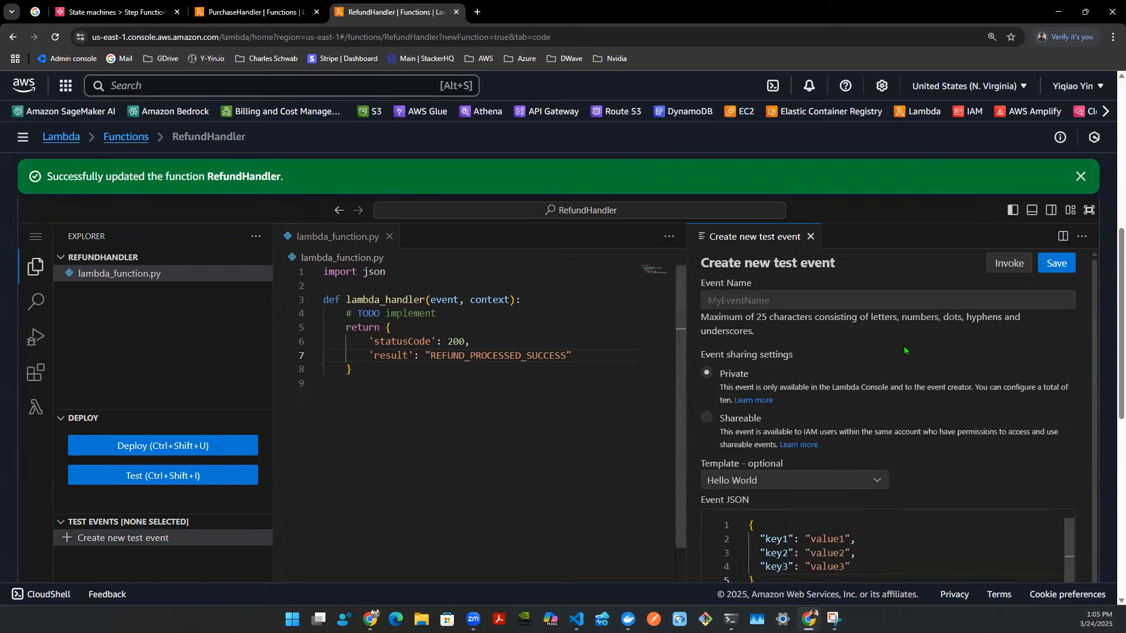
left_click(1032, 296)
type("test1")
left_click(1056, 263)
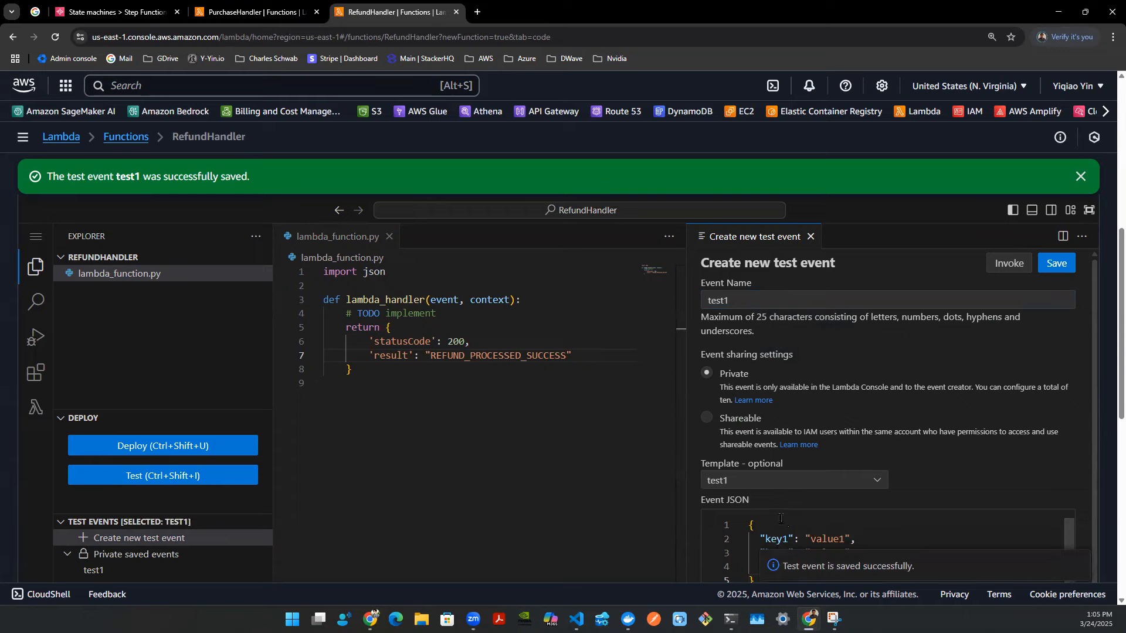
- Invoke RefundHandler with the test event and examine the returned response
left_click_drag(324, 286, 443, 377)
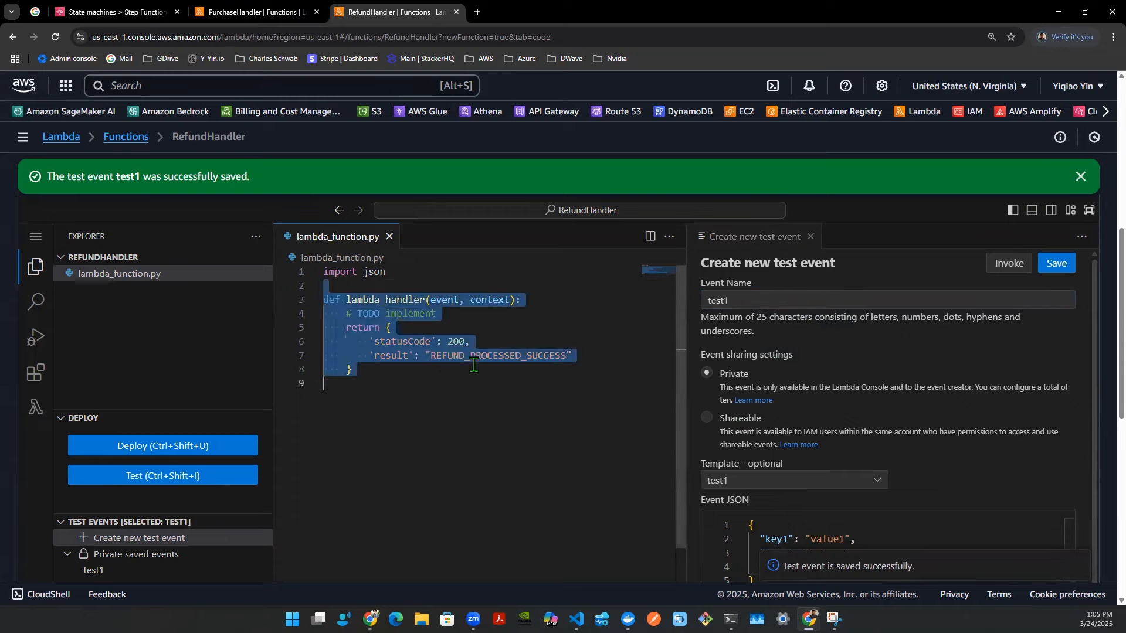
left_click(523, 370)
left_click(1011, 267)
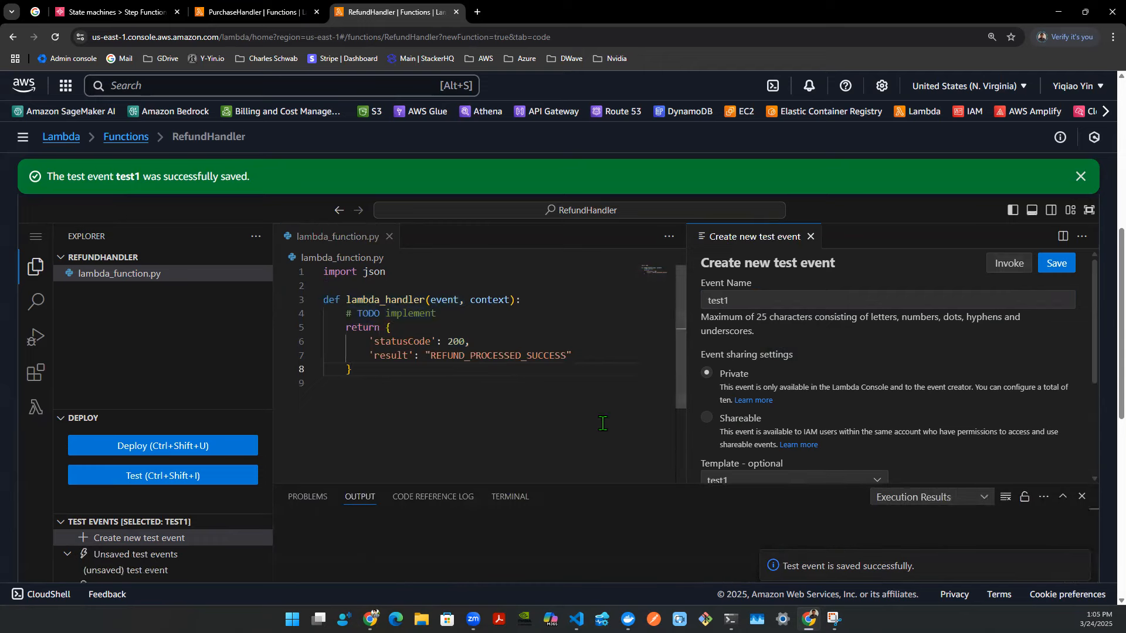
left_click_drag(558, 486, 563, 405)
left_click_drag(289, 488, 536, 519)
left_click(556, 519)
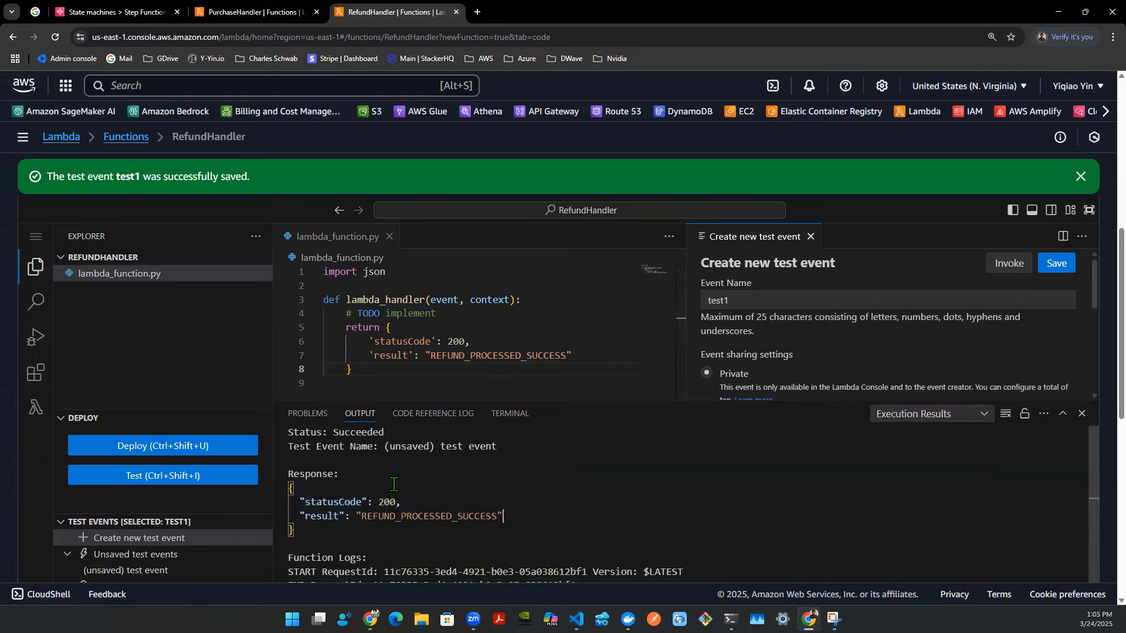
left_click_drag(289, 488, 516, 529)
left_click(572, 514)
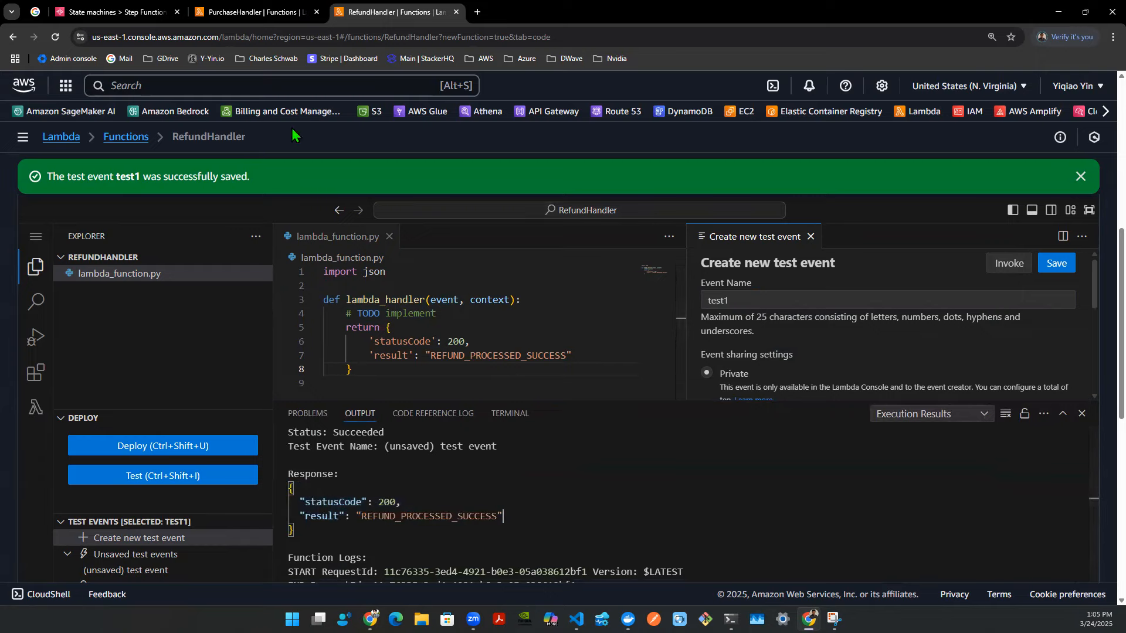
- Back in the state machine designer, set the Purchase Handler state's Lambda function to PurchaseHandler:$LATEST
left_click(267, 11)
left_click(393, 15)
left_click(209, 14)
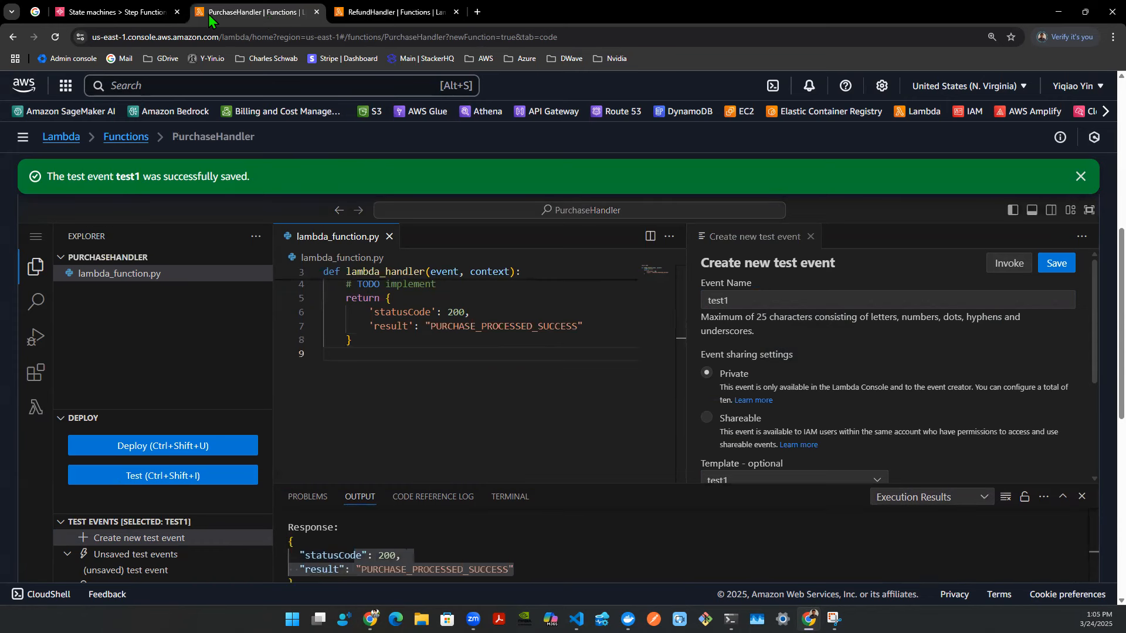
left_click(115, 12)
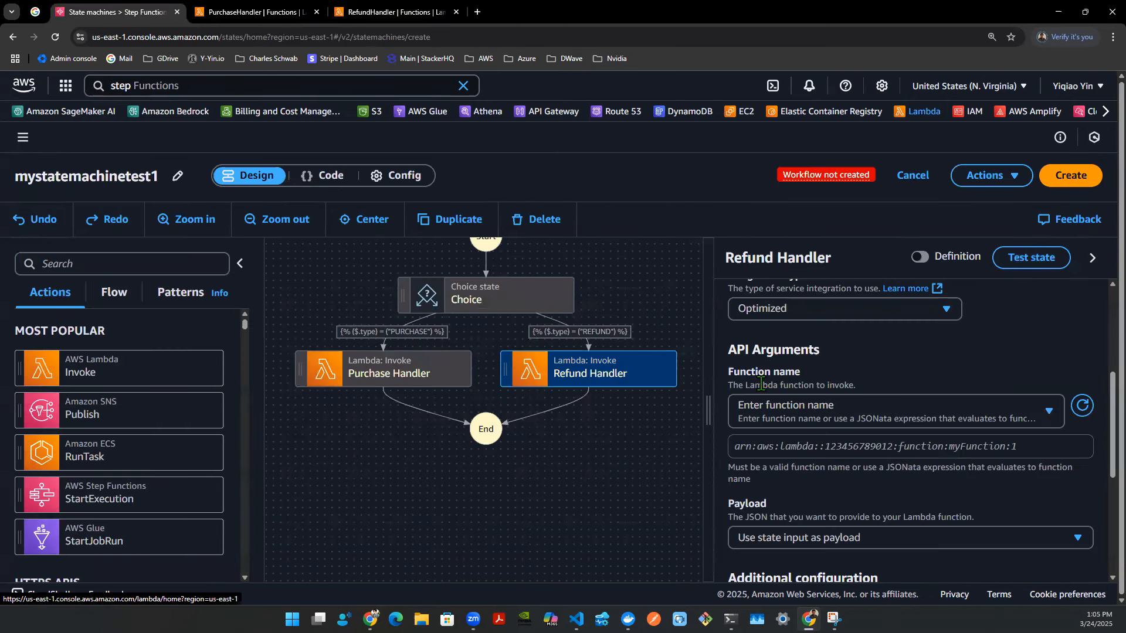
left_click(427, 379)
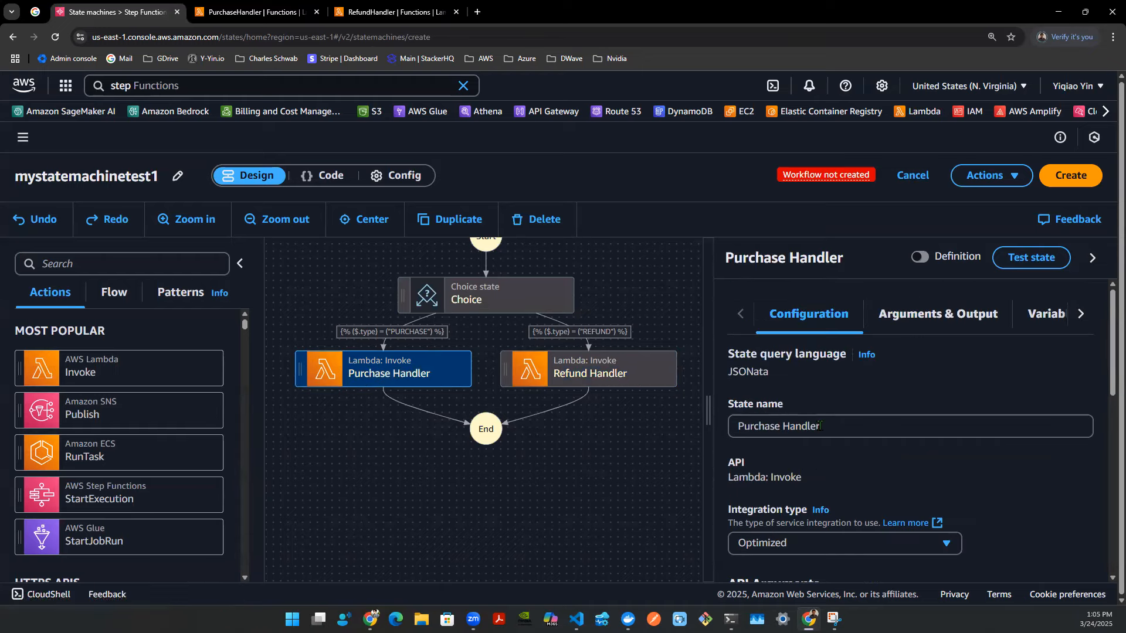
scroll(837, 428, "down", 4)
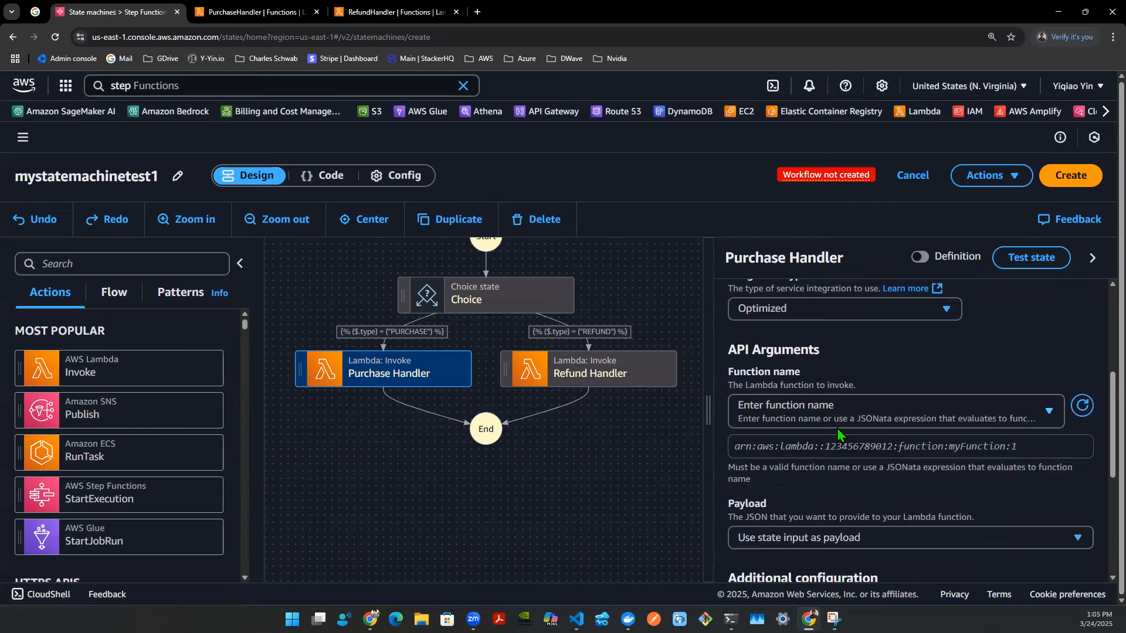
left_click(1052, 413)
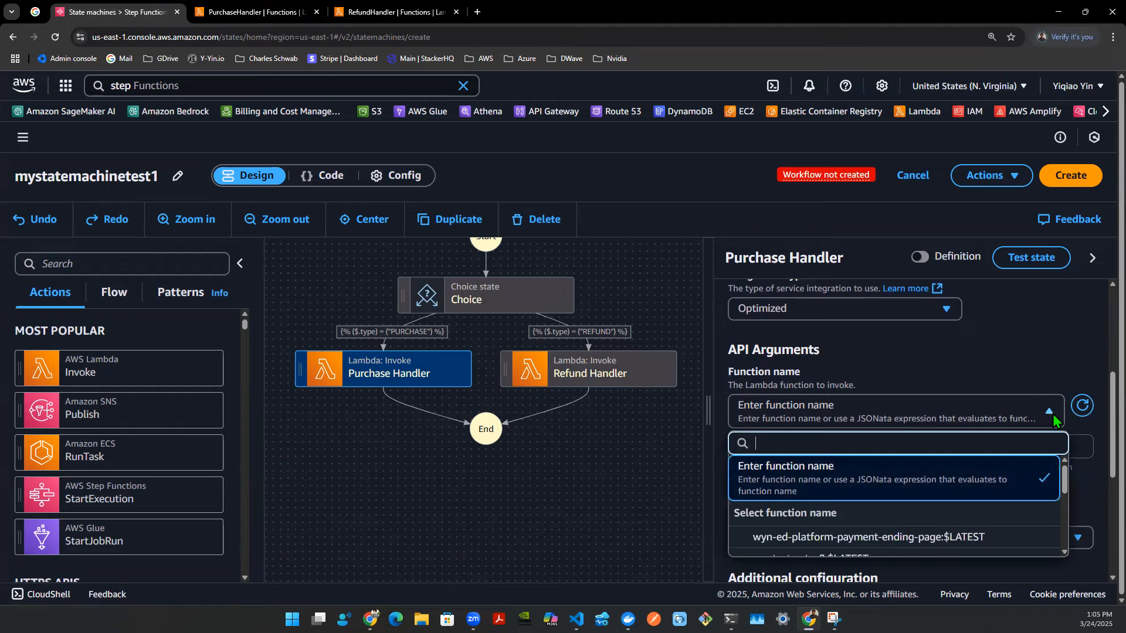
type("purch")
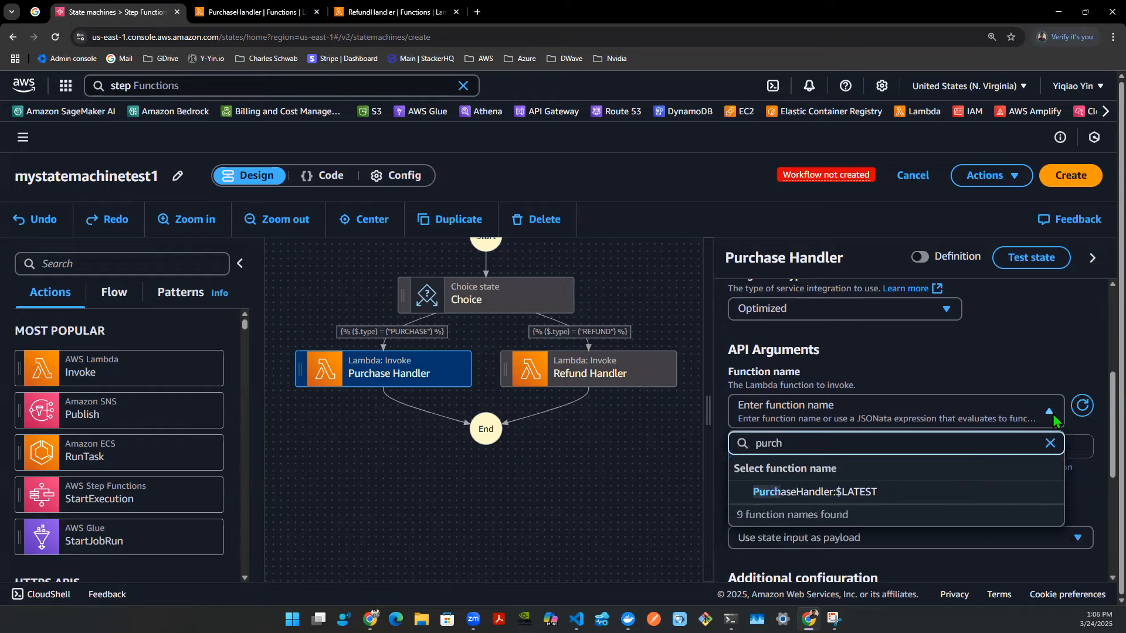
left_click(822, 493)
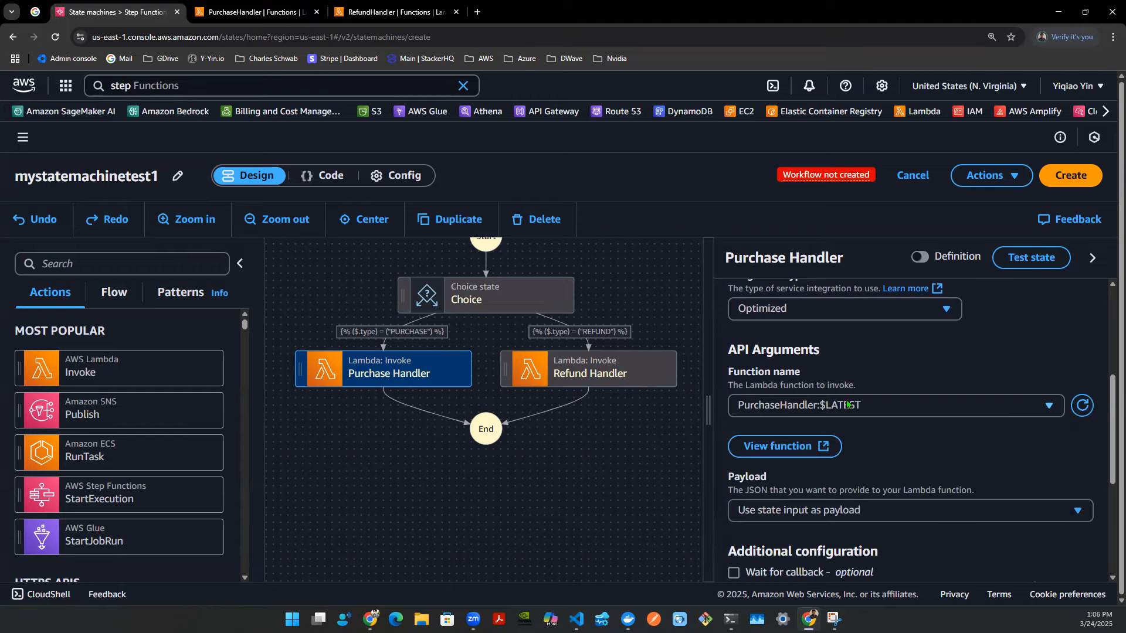
- Examine the Purchase Handler state's arguments, variables and error-handling retrier settings
scroll(857, 402, "down", 1)
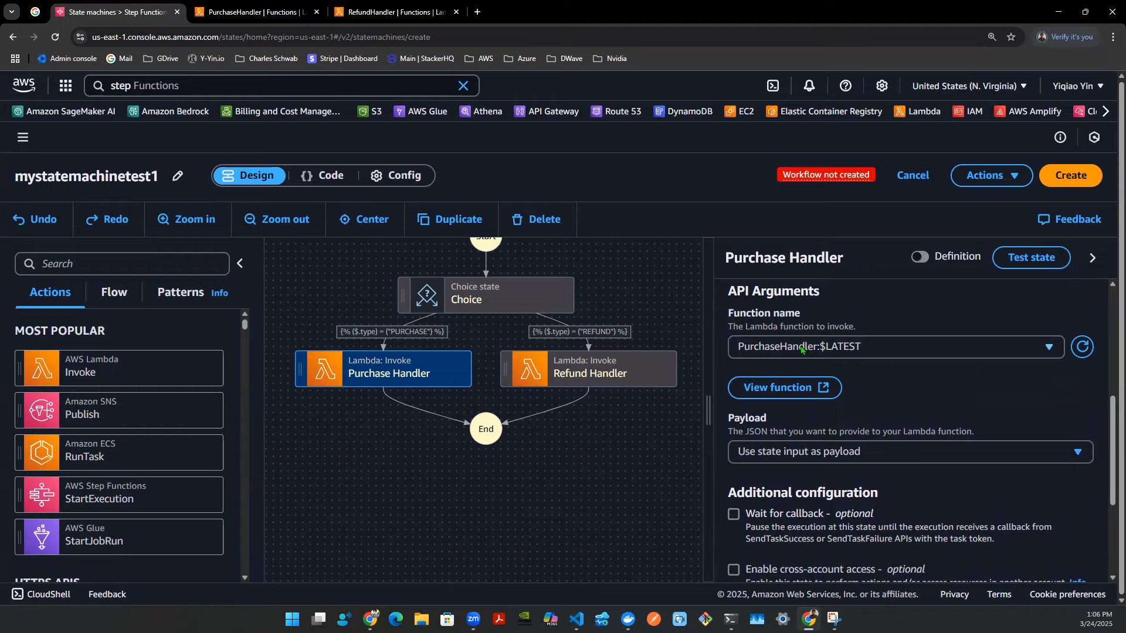
scroll(801, 350, "up", 3)
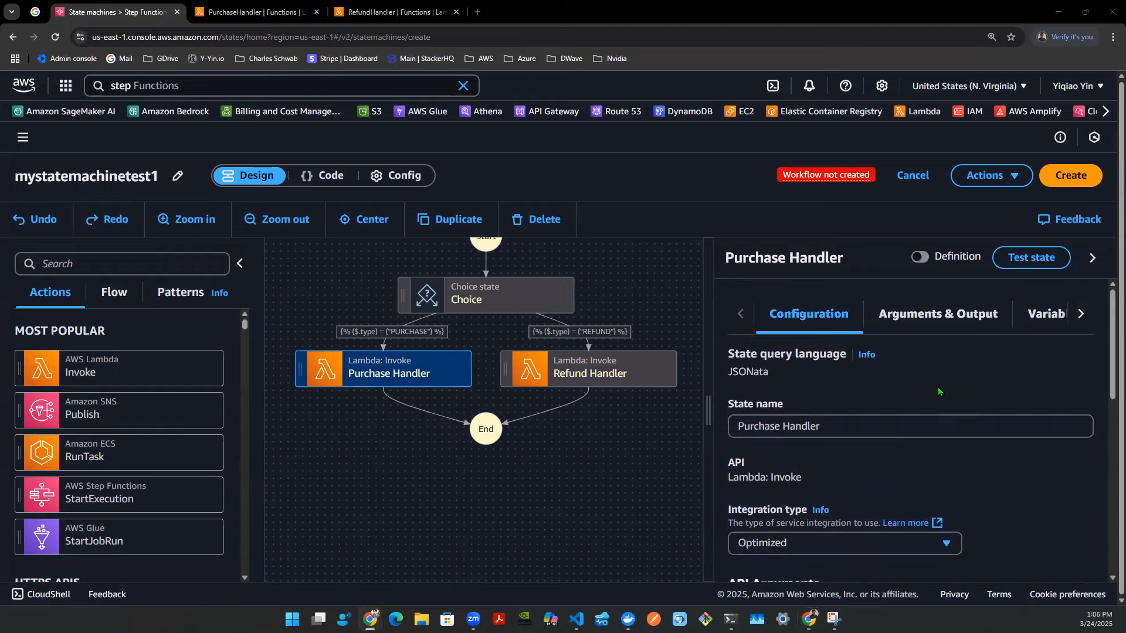
left_click(939, 314)
scroll(928, 396, "down", 5)
scroll(926, 398, "up", 5)
left_click(1033, 317)
scroll(997, 352, "up", 1)
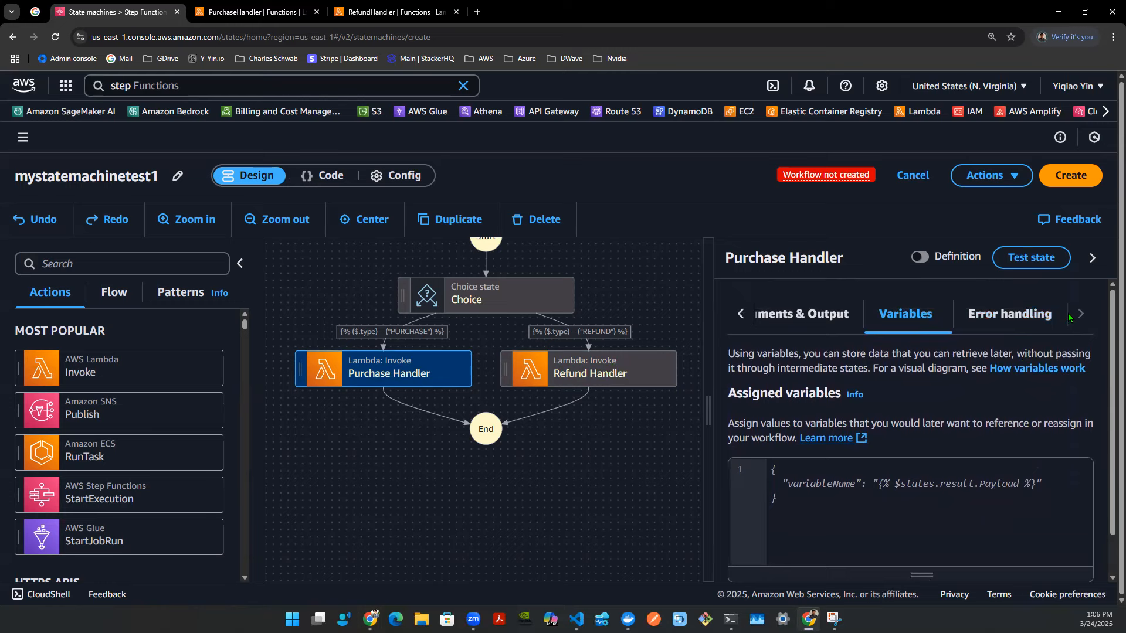
left_click(1021, 315)
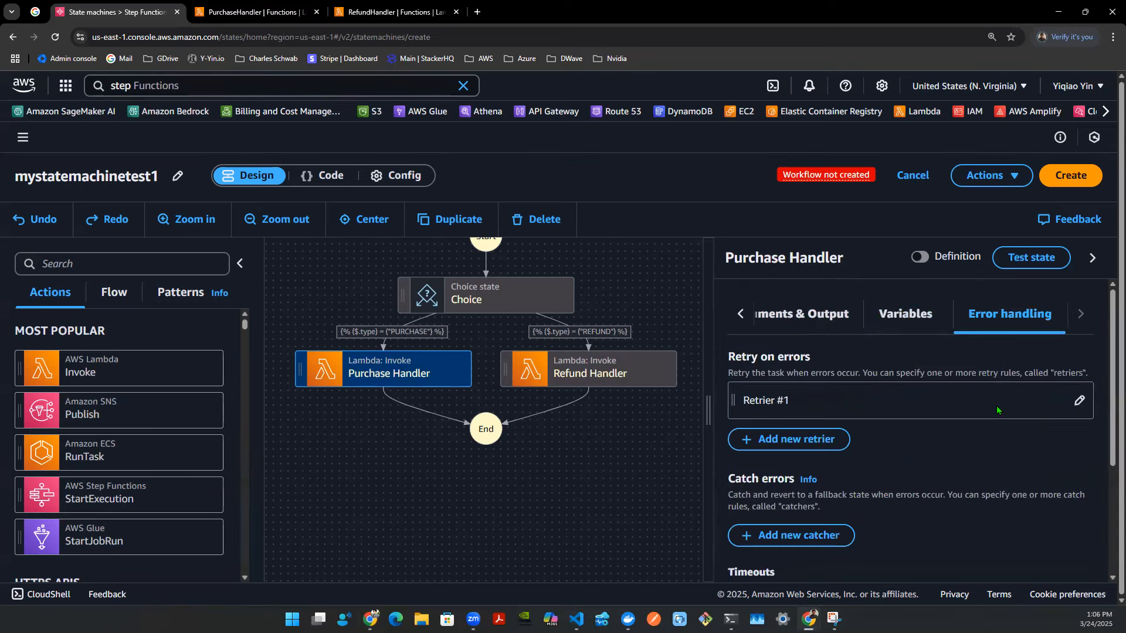
left_click(1079, 401)
scroll(954, 443, "down", 5)
scroll(954, 443, "up", 3)
scroll(886, 440, "down", 5)
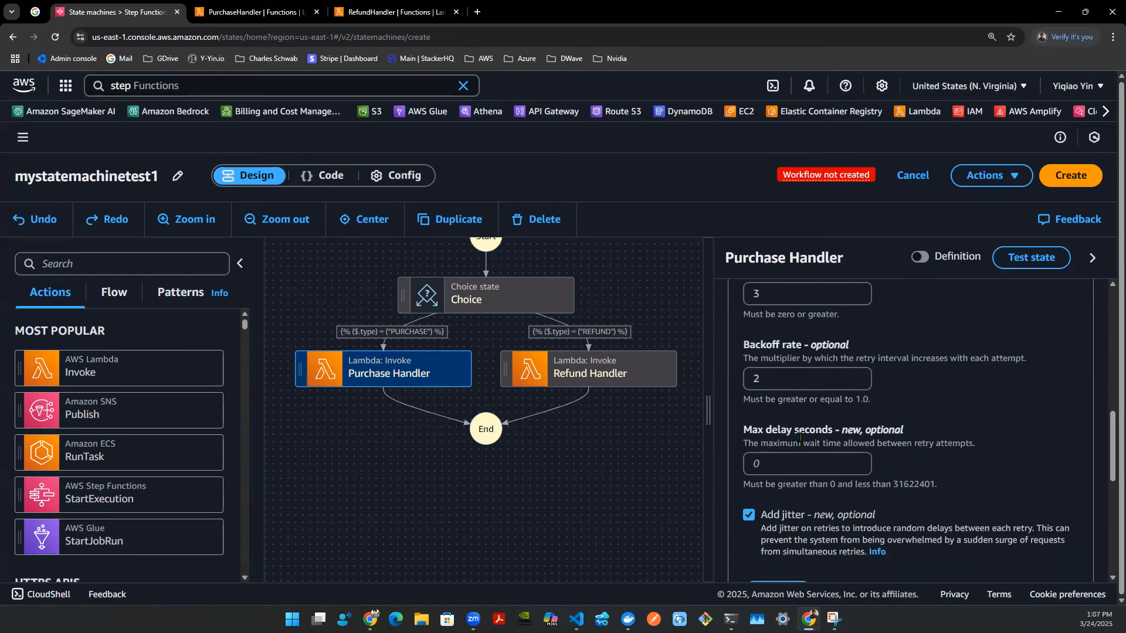
scroll(821, 434, "up", 4)
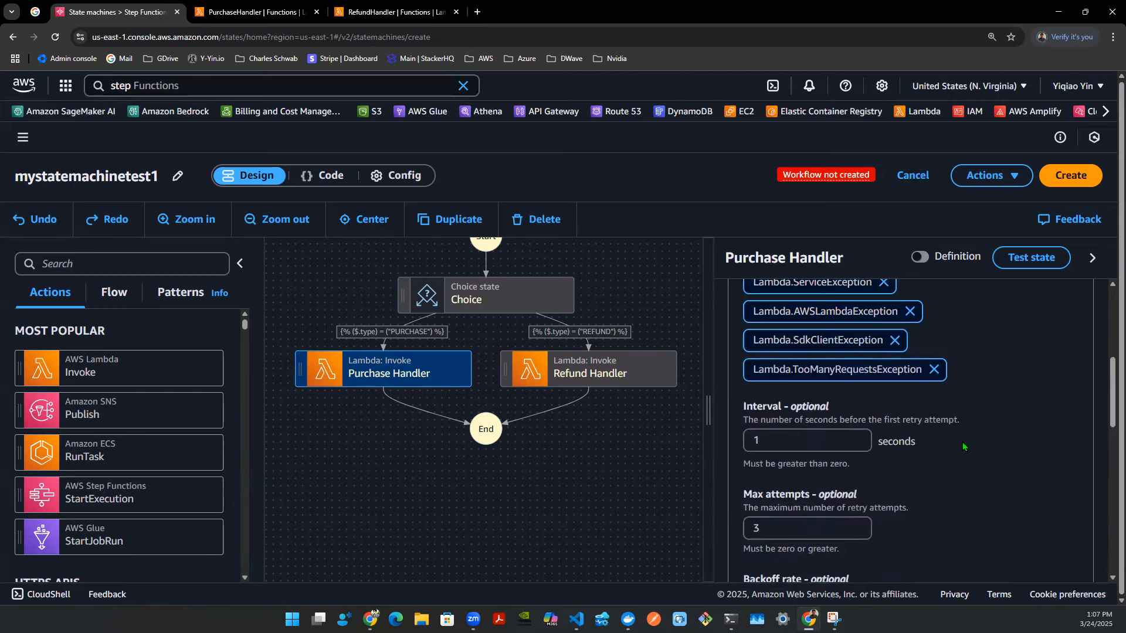
scroll(964, 447, "down", 6)
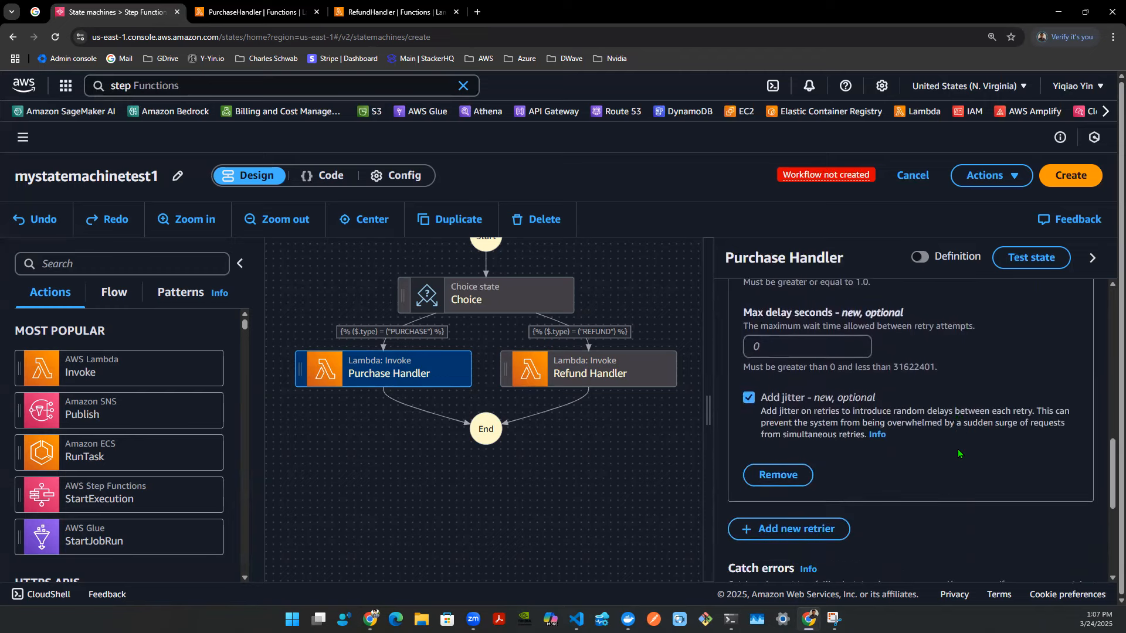
scroll(956, 447, "down", 3)
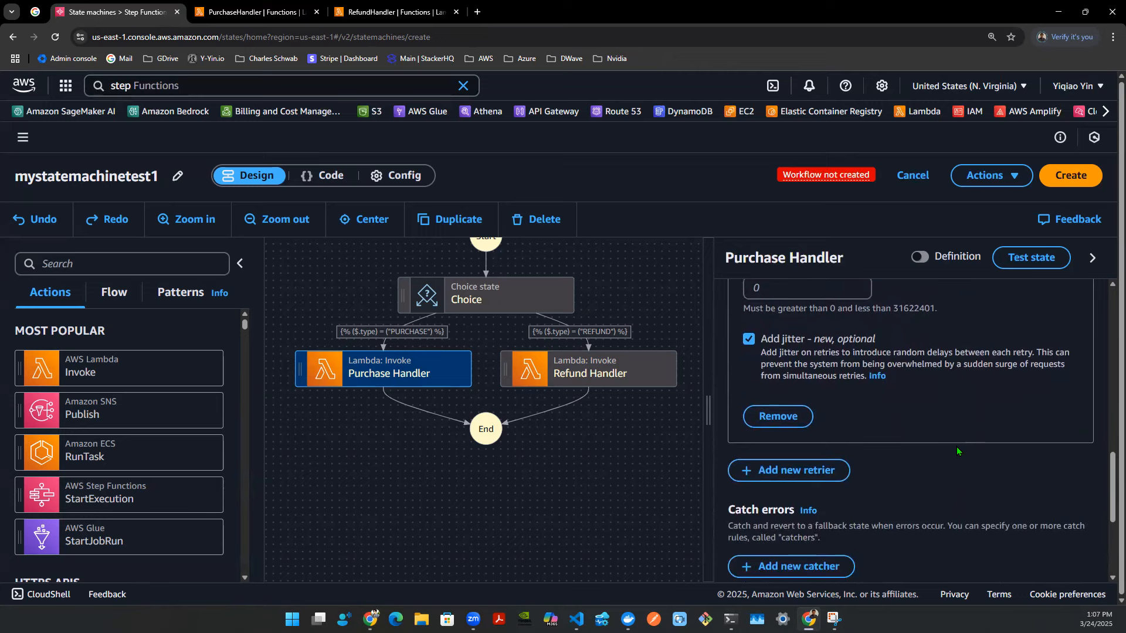
scroll(956, 447, "up", 10)
- Set the Refund Handler state's Lambda function to RefundHandler:$LATEST
left_click(637, 372)
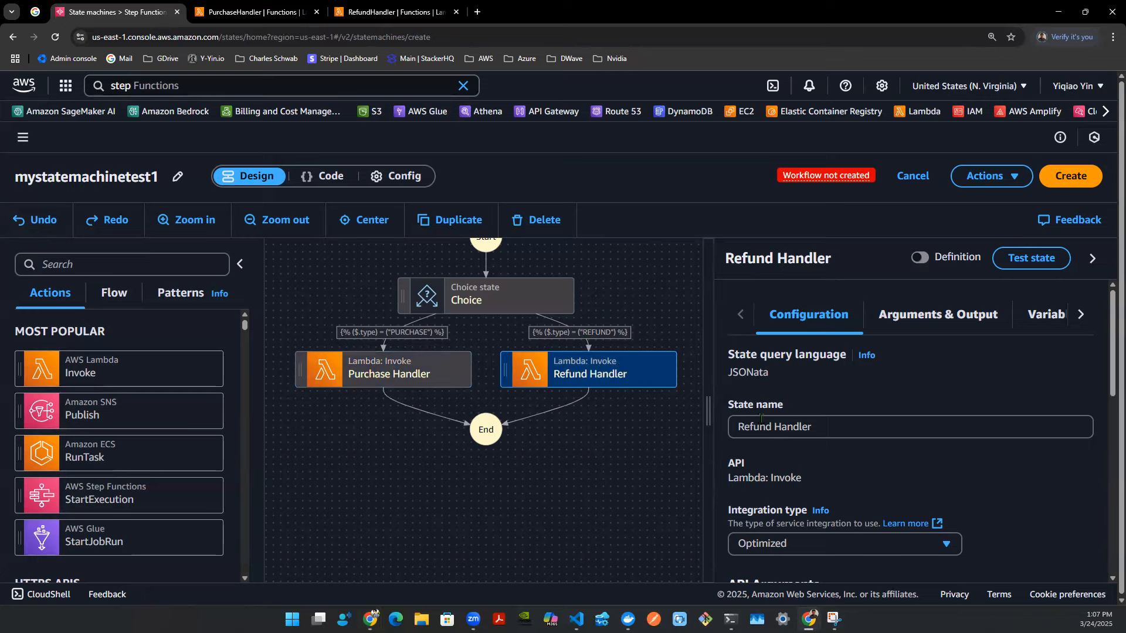
scroll(779, 434, "down", 4)
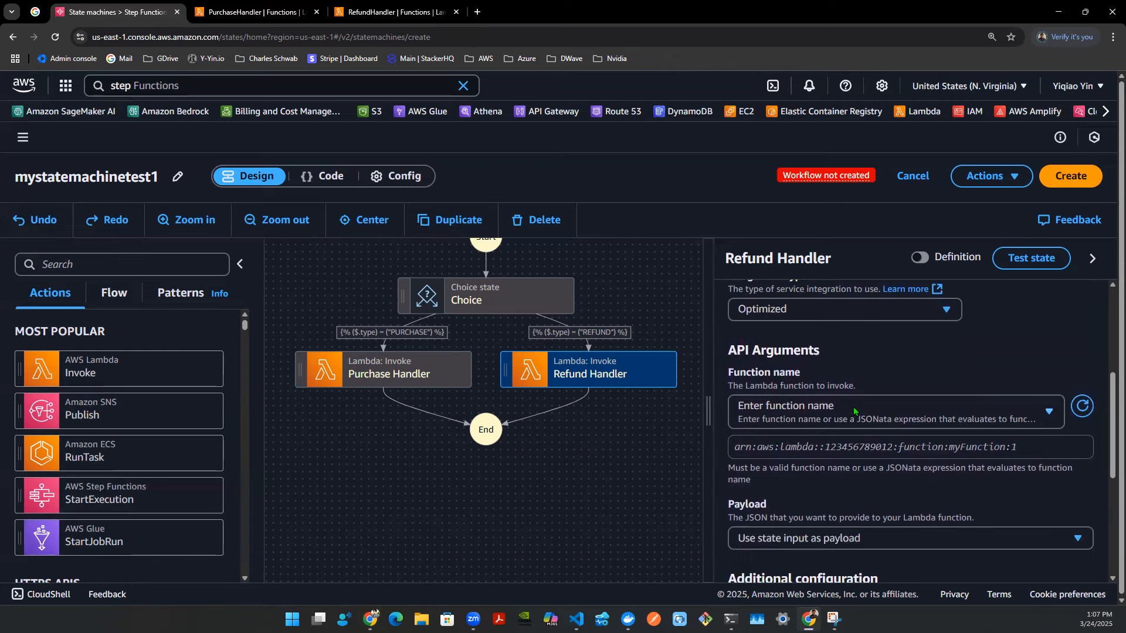
left_click(853, 407)
type("refund")
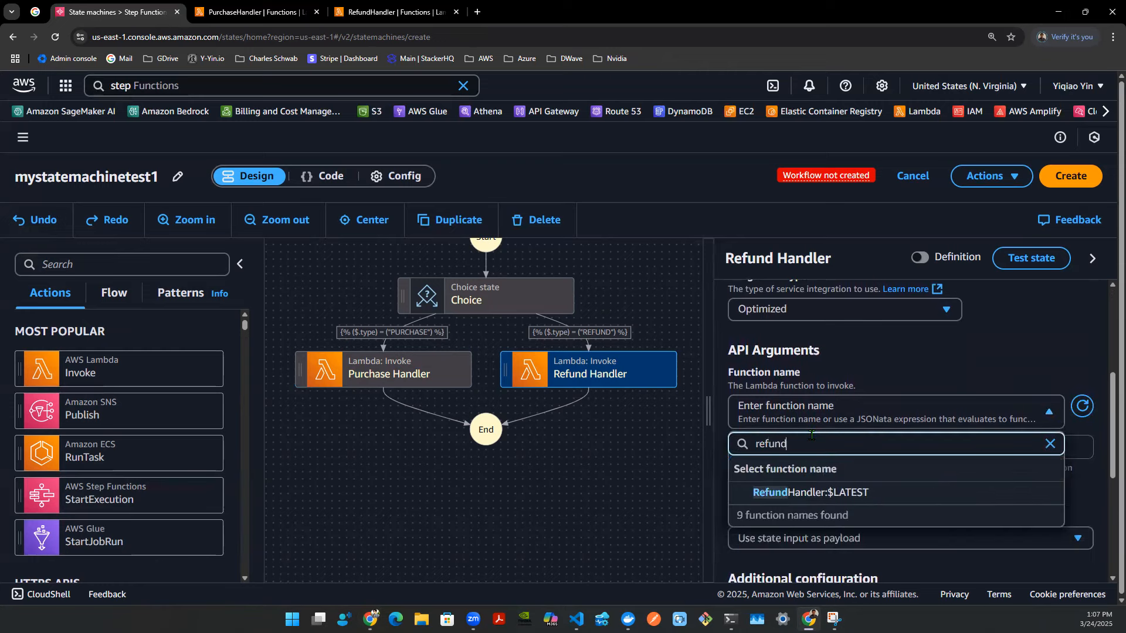
left_click(769, 495)
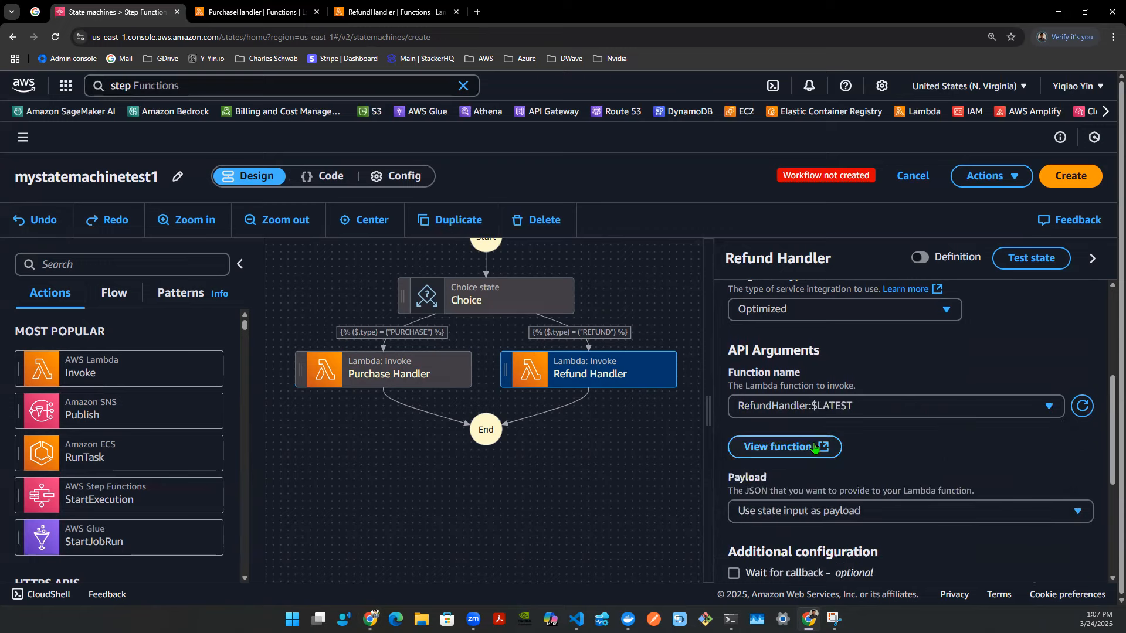
- Review the Purchase Handler state's function name and payload options
scroll(814, 447, "down", 3)
scroll(814, 443, "down", 2)
scroll(814, 443, "up", 5)
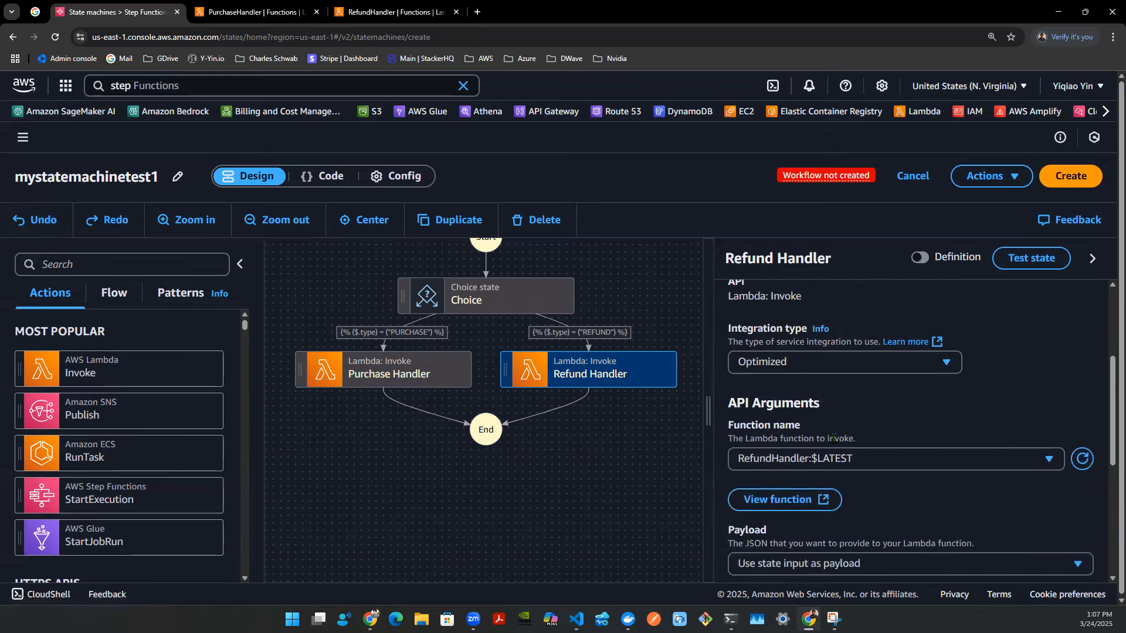
scroll(848, 441, "down", 1)
key("Tab")
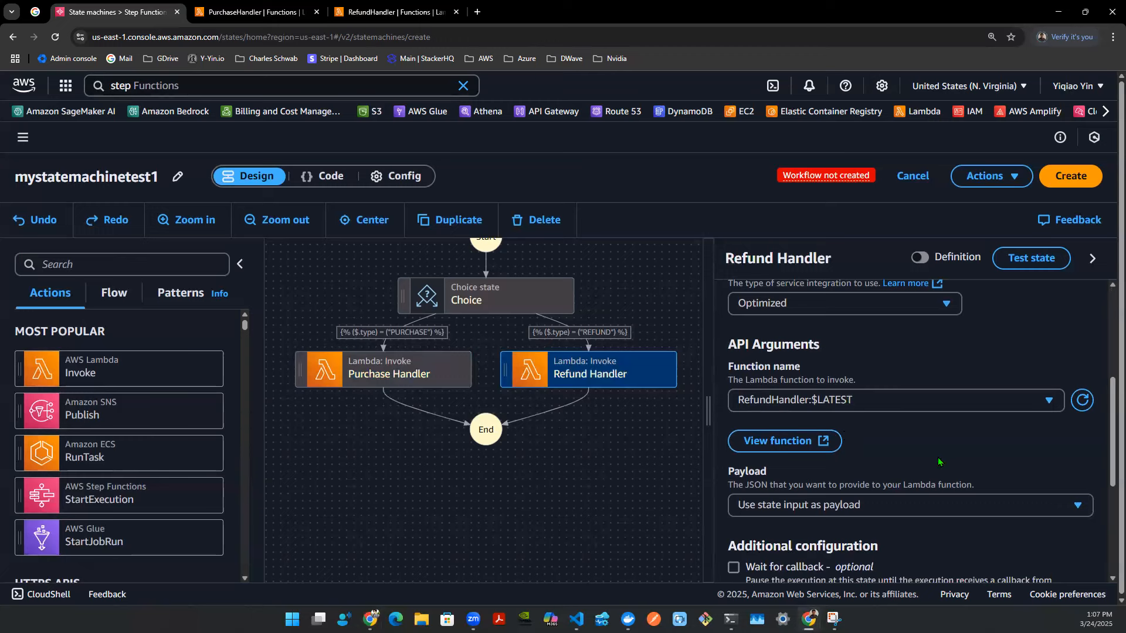
left_click(437, 379)
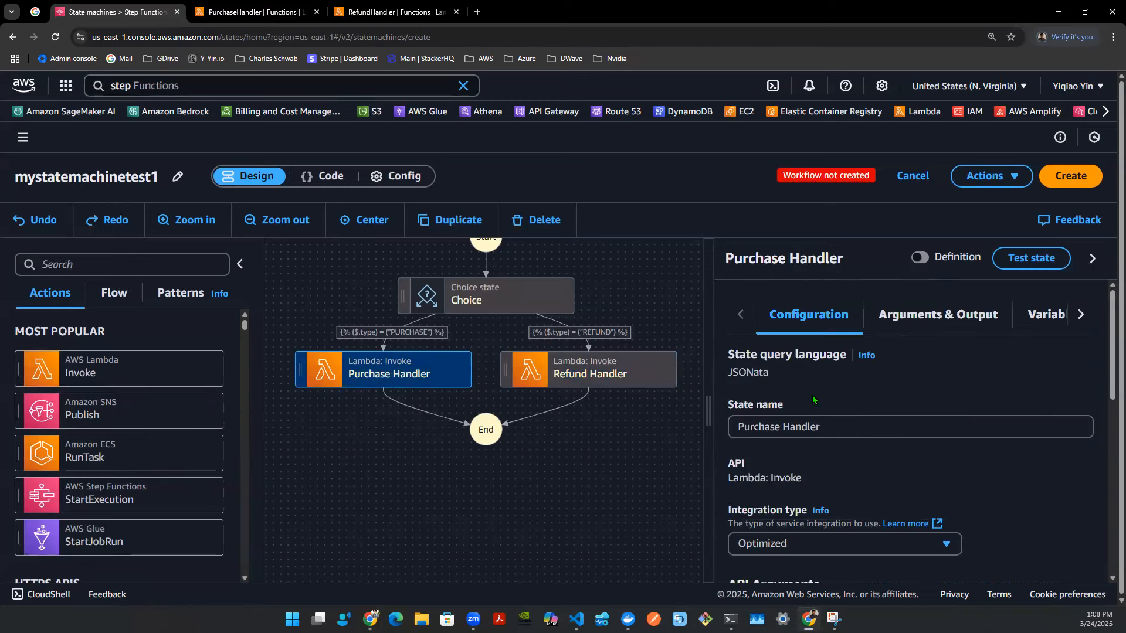
scroll(818, 394, "down", 2)
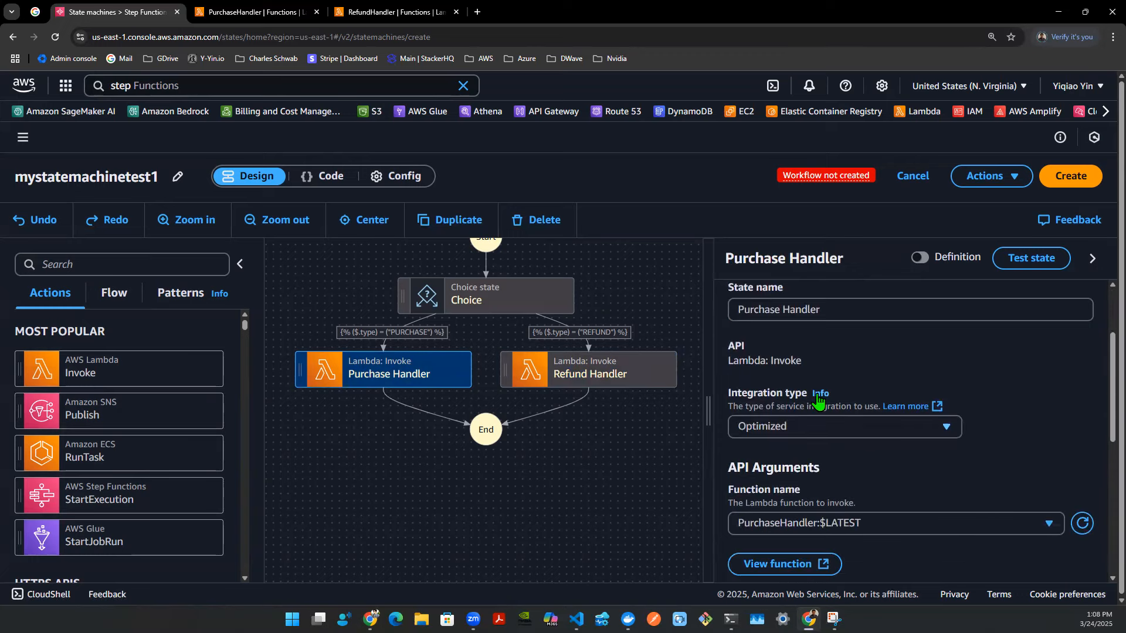
scroll(819, 402, "down", 1)
scroll(819, 404, "down", 2)
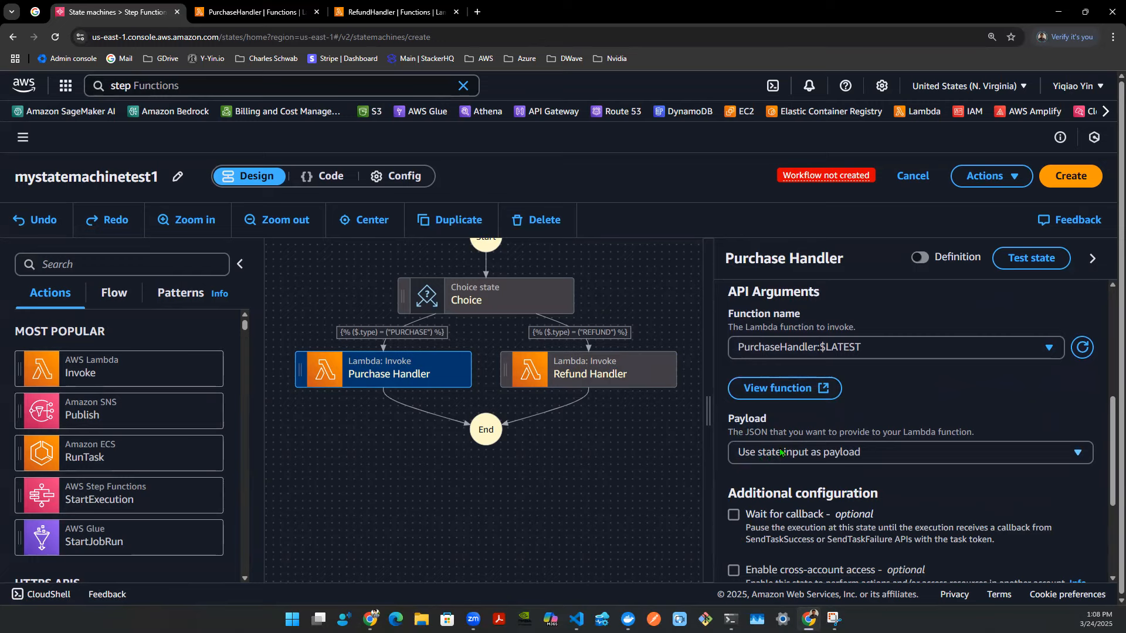
left_click(798, 457)
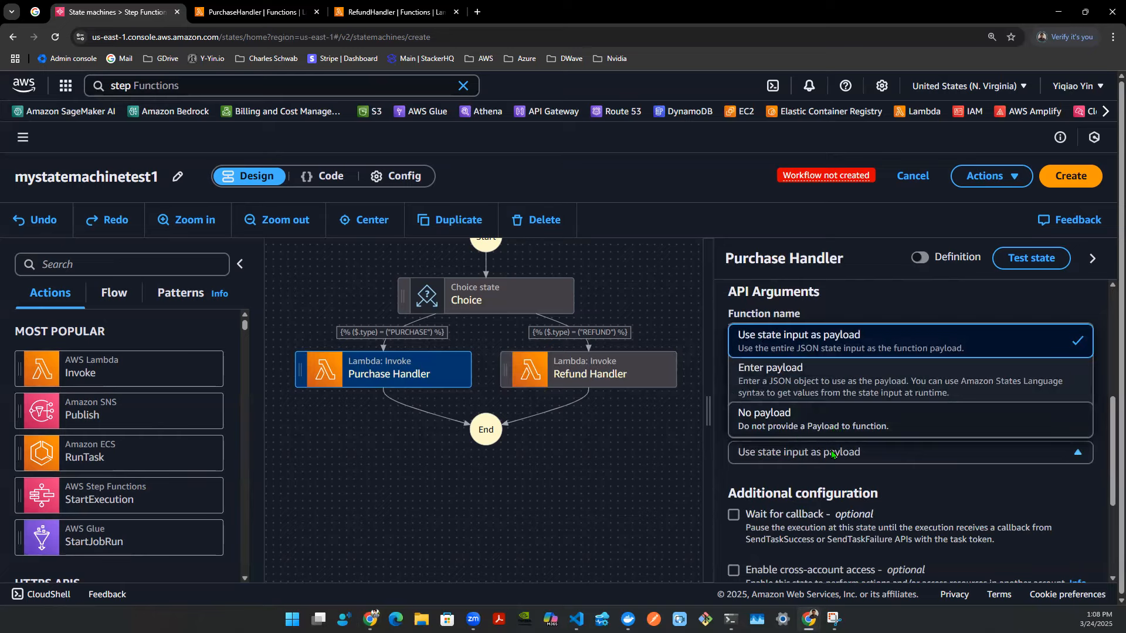
left_click(1095, 475)
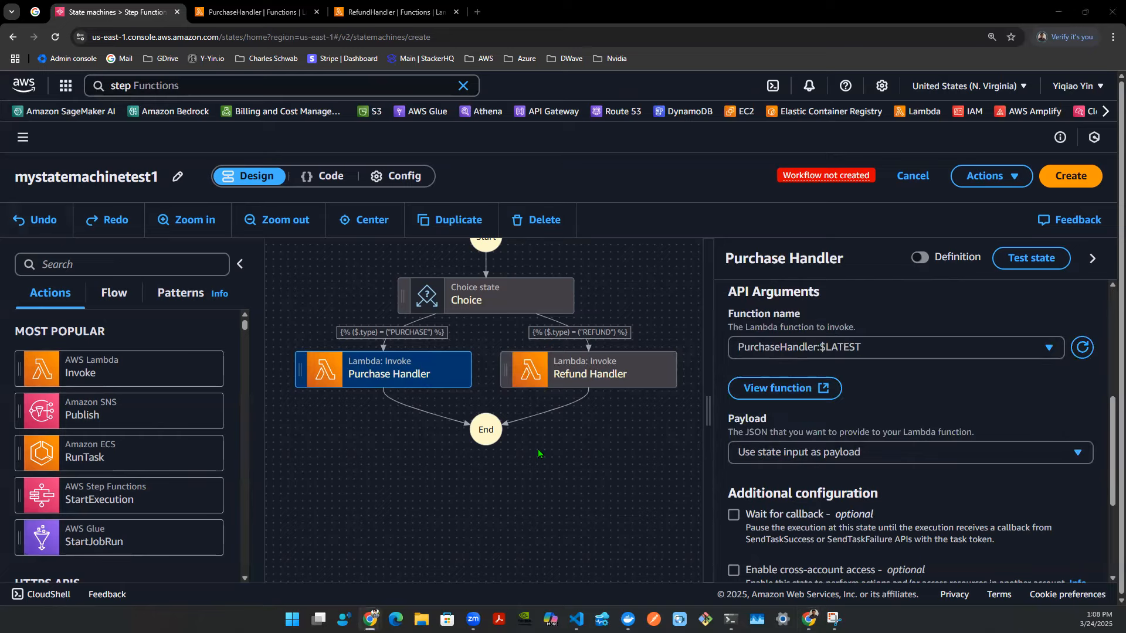
- Add a new AWS Lambda Invoke state below Purchase Handler on the PURCHASE branch
mouse_move(544, 443)
left_mouse_down()
mouse_move(556, 490)
mouse_move(533, 460)
left_mouse_up()
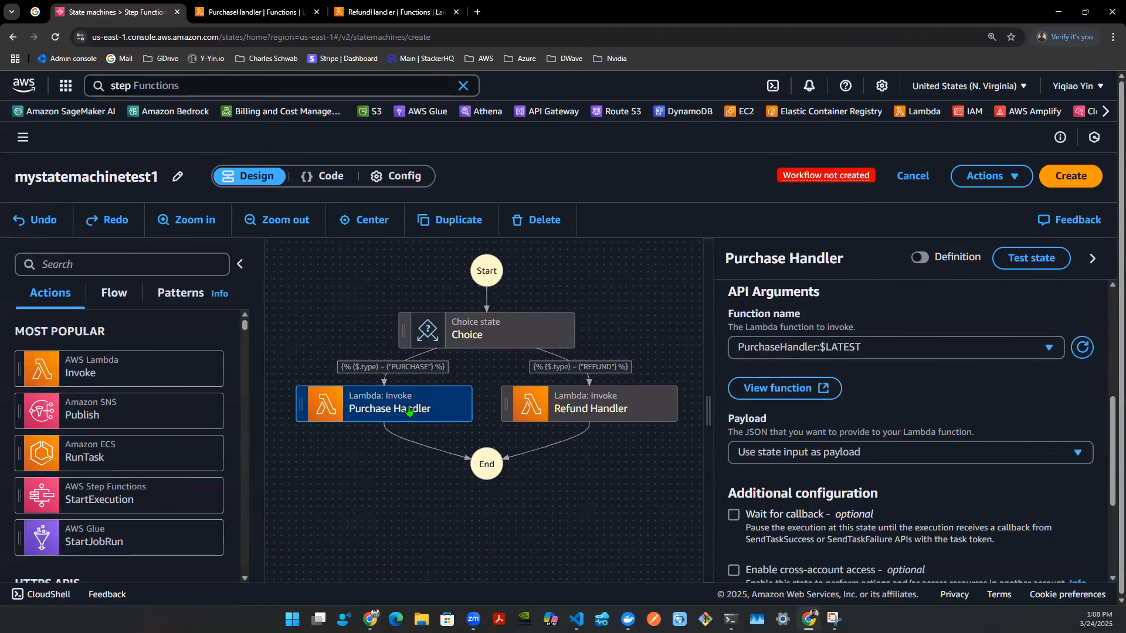
left_click(592, 411)
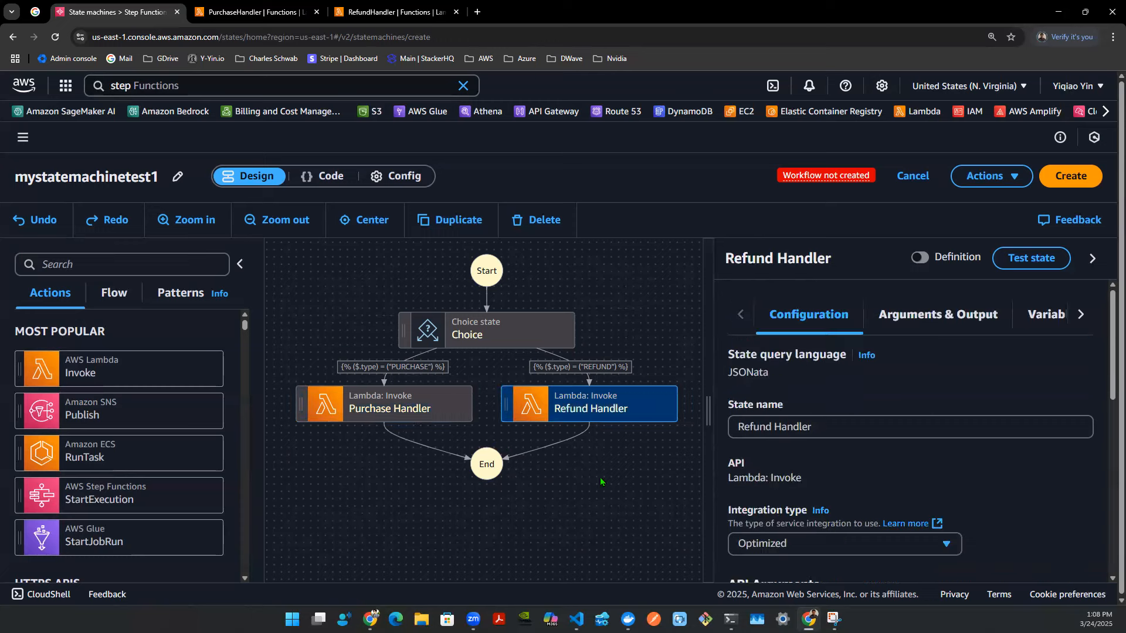
left_click(565, 499)
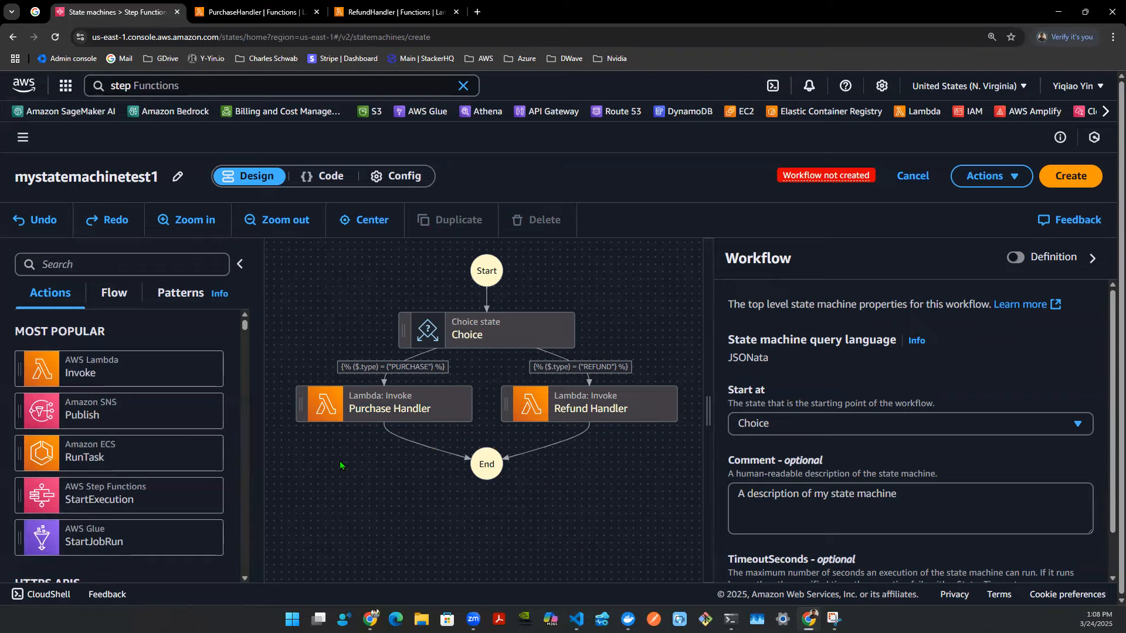
left_click_drag(154, 368, 401, 425)
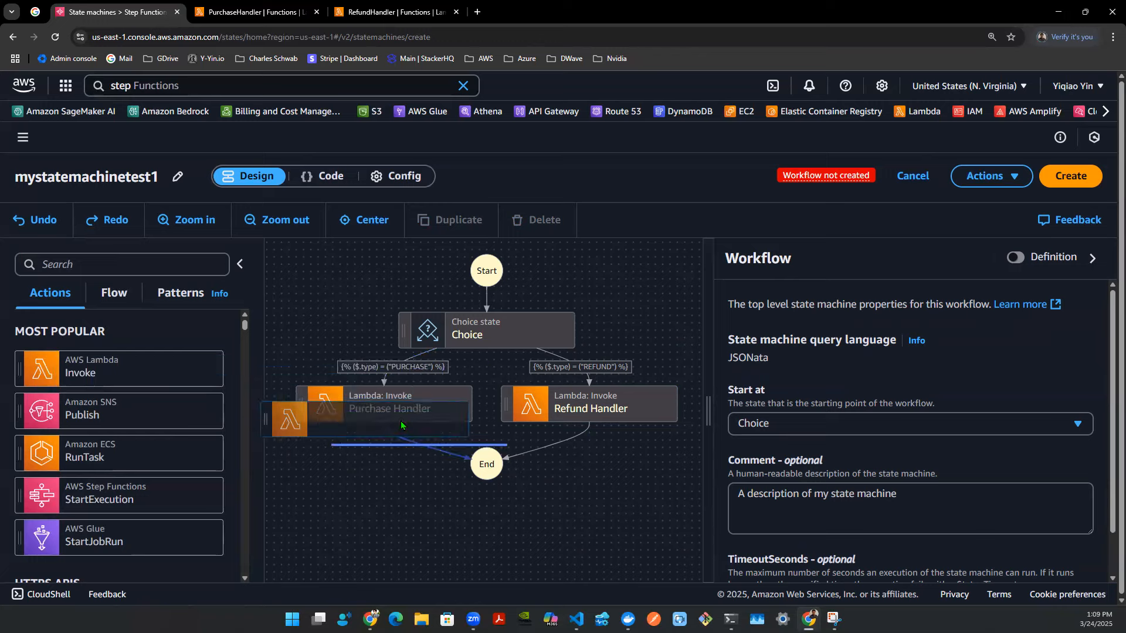
left_click_drag(402, 424, 613, 438)
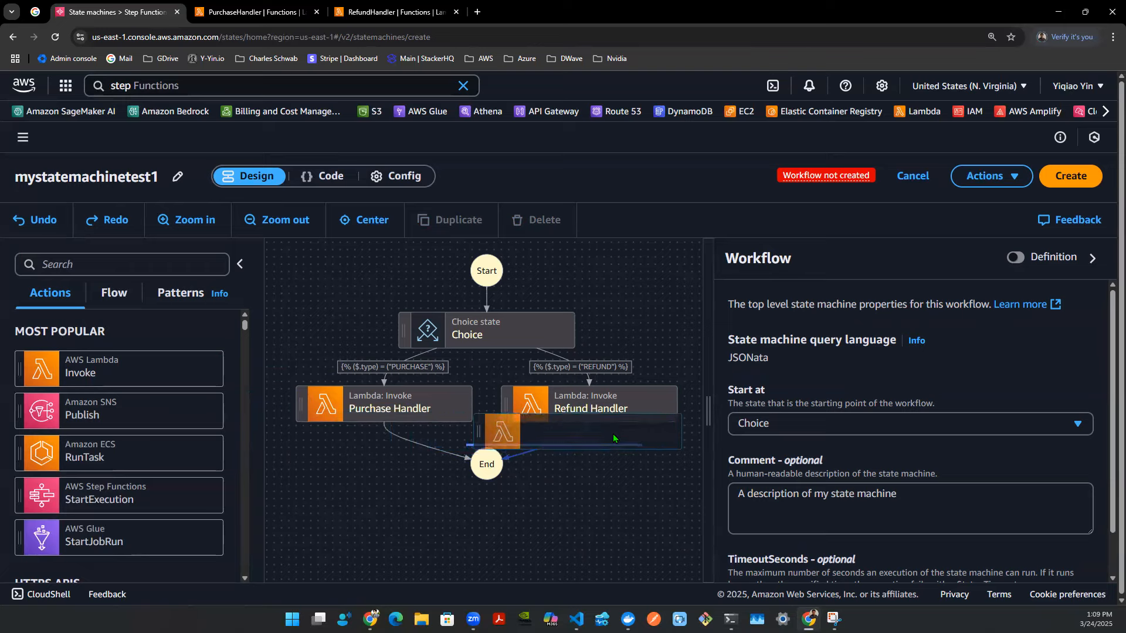
left_click_drag(613, 434, 541, 415)
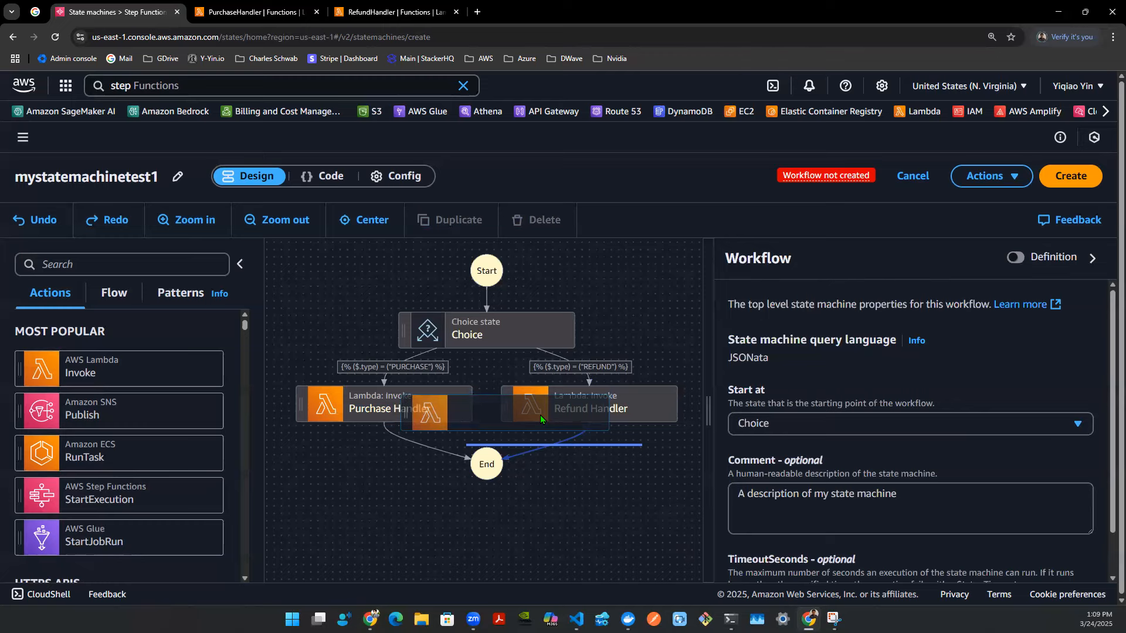
left_click_drag(540, 416, 478, 417)
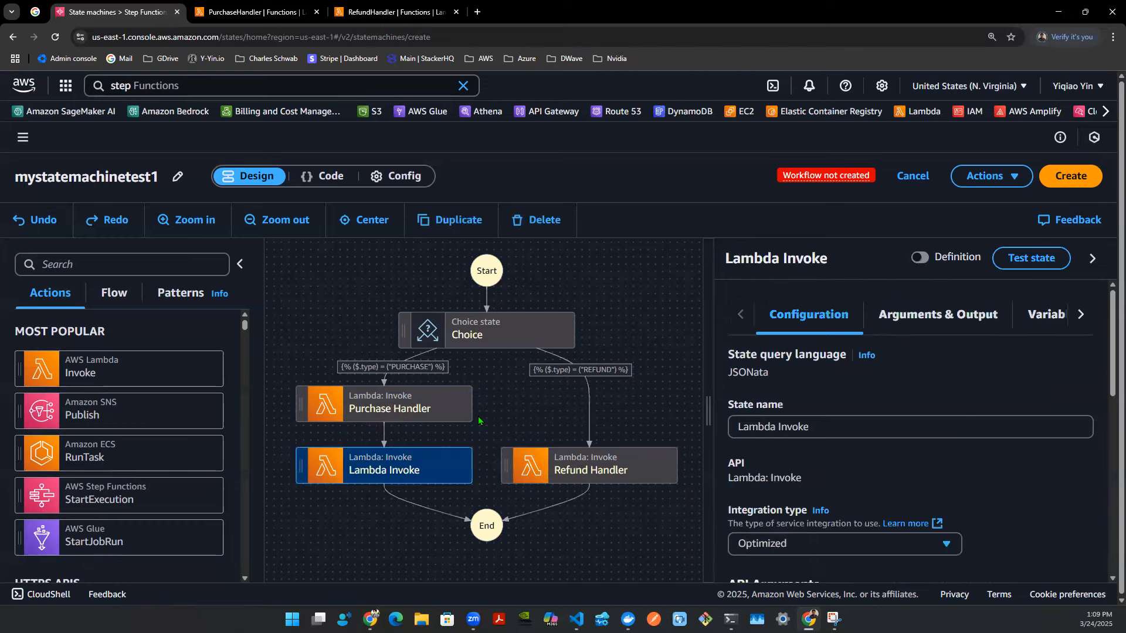
- Rename the new Lambda Invoke state below Purchase Handler to Result Handler
left_click(586, 473)
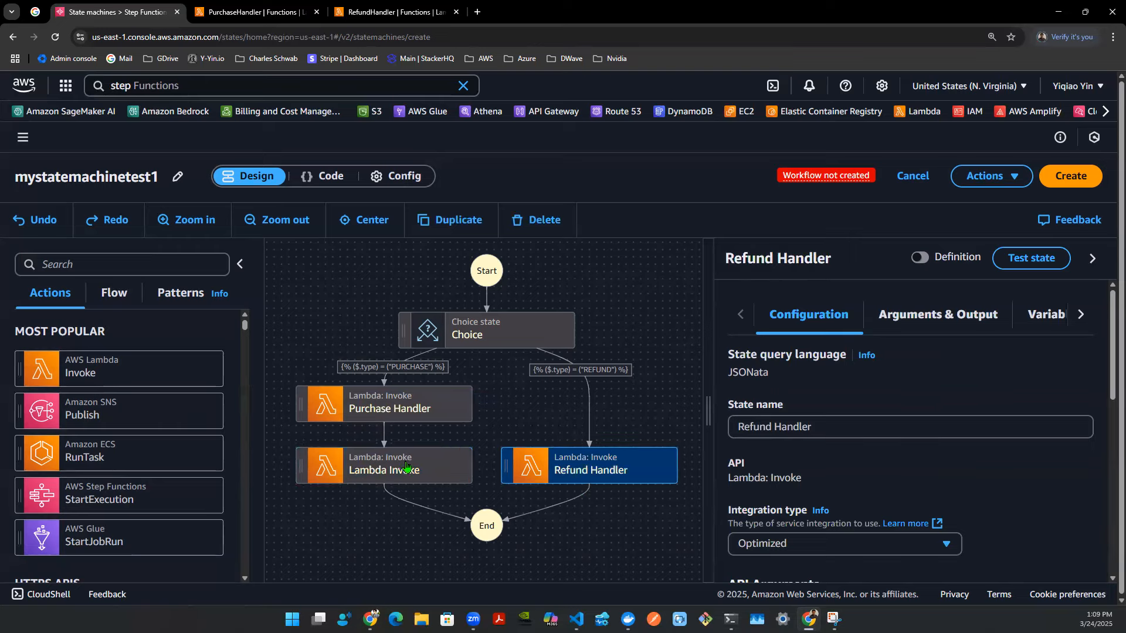
left_click(437, 467)
left_click(834, 419)
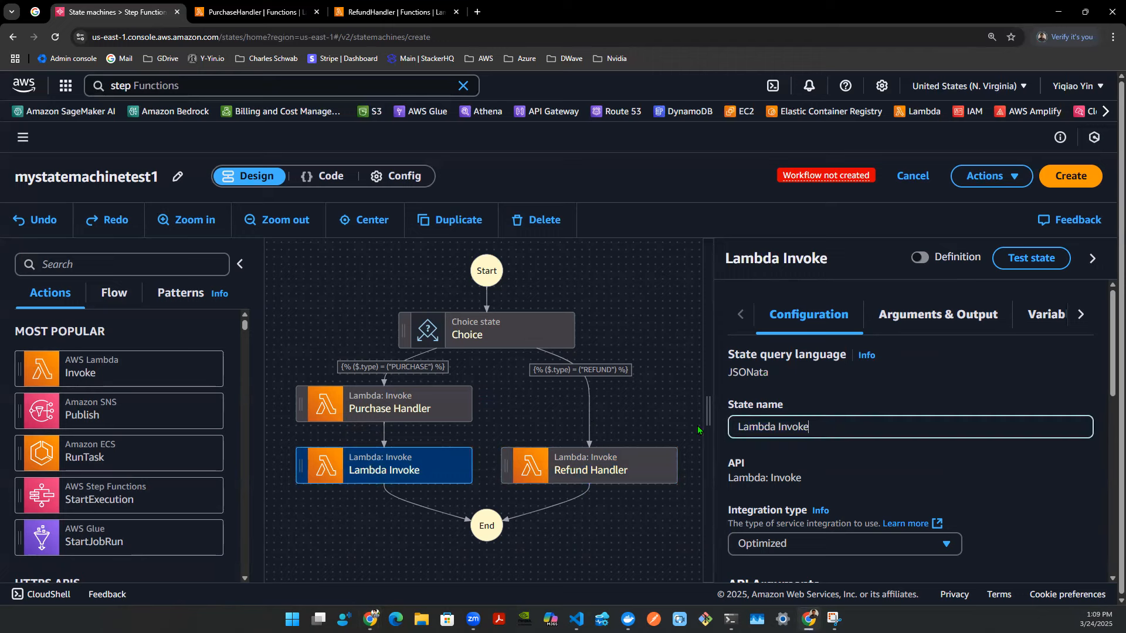
type("Resul")
key("ctrl+a")
type("Result Handler")
key("Return")
- Enable Wait for callback on the Refund Handler state and set its next state to Result Handler
left_click(627, 468)
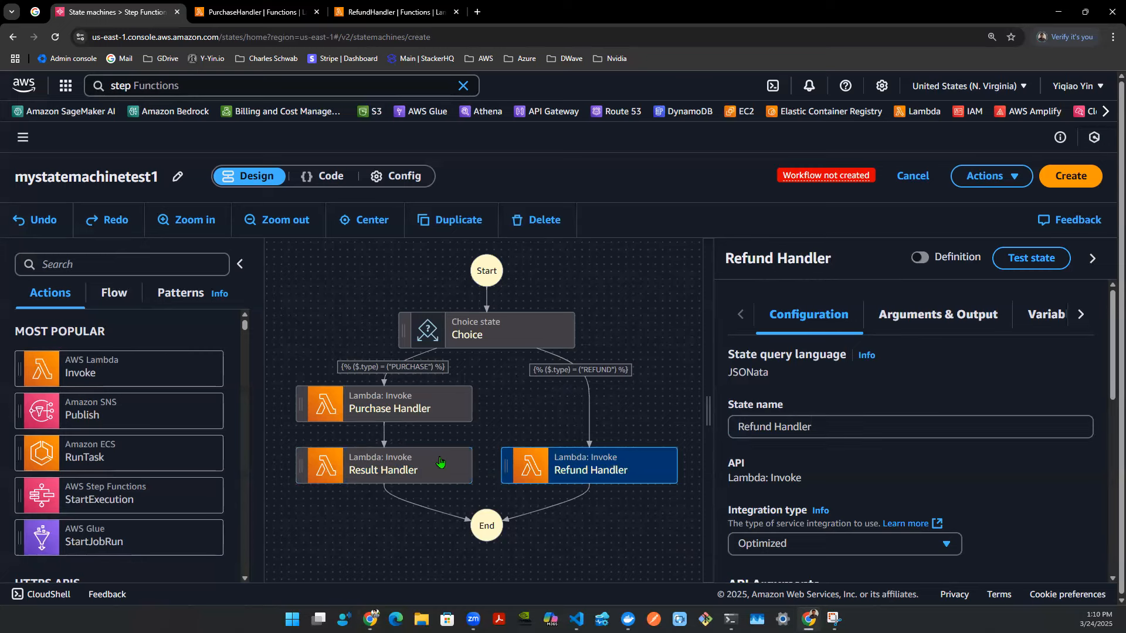
scroll(783, 404, "down", 8)
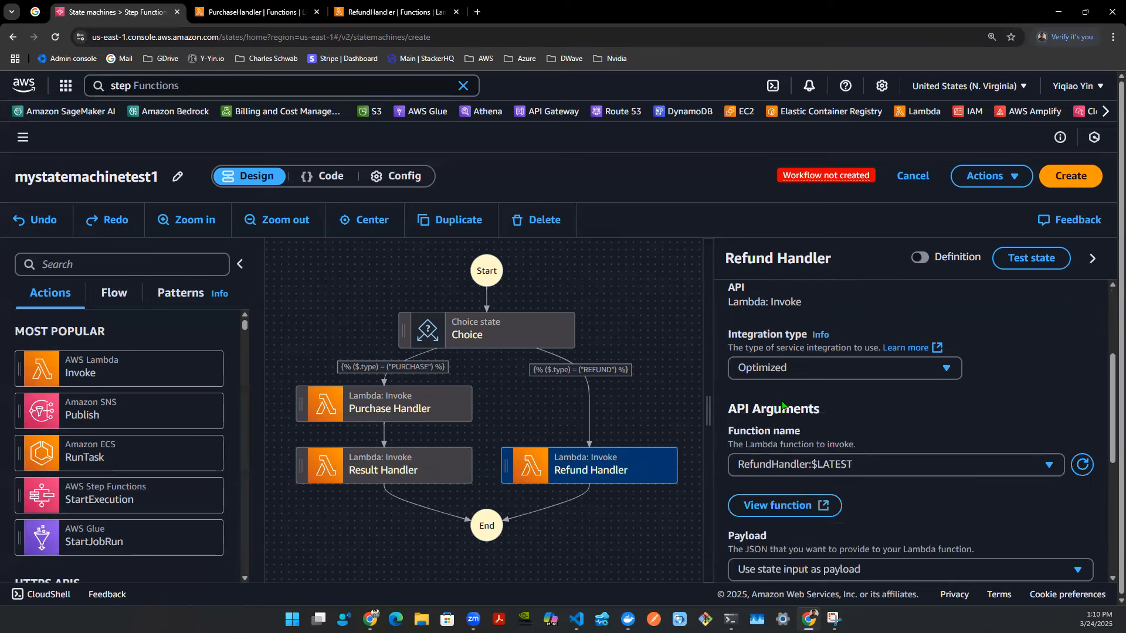
scroll(783, 403, "down", 2)
left_click(733, 333)
left_click(766, 459)
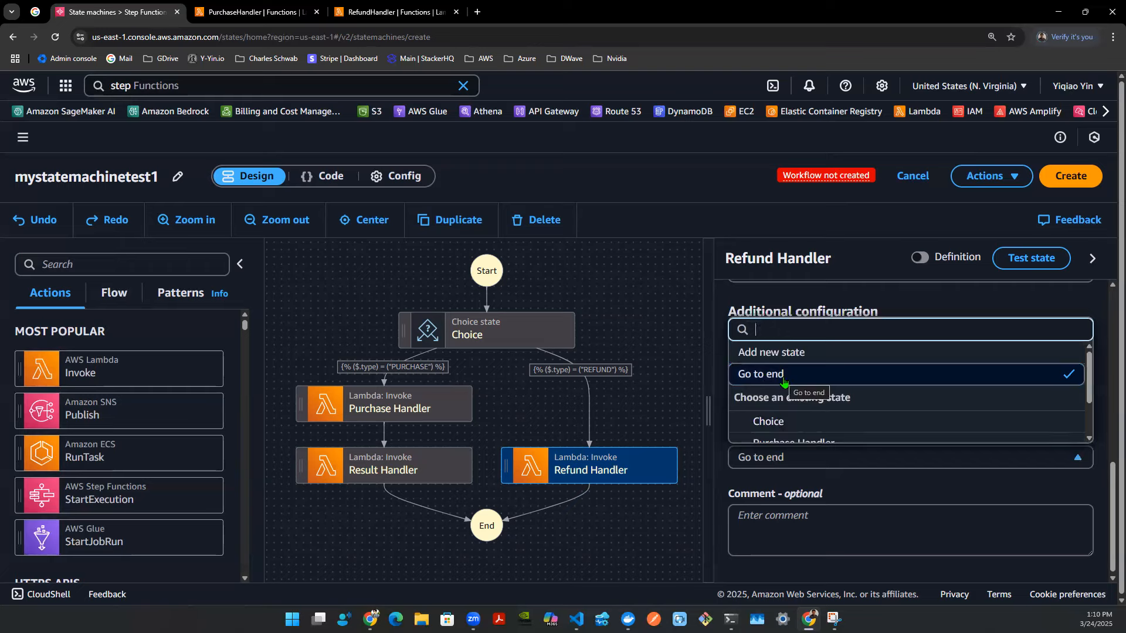
type("Result")
left_click(794, 431)
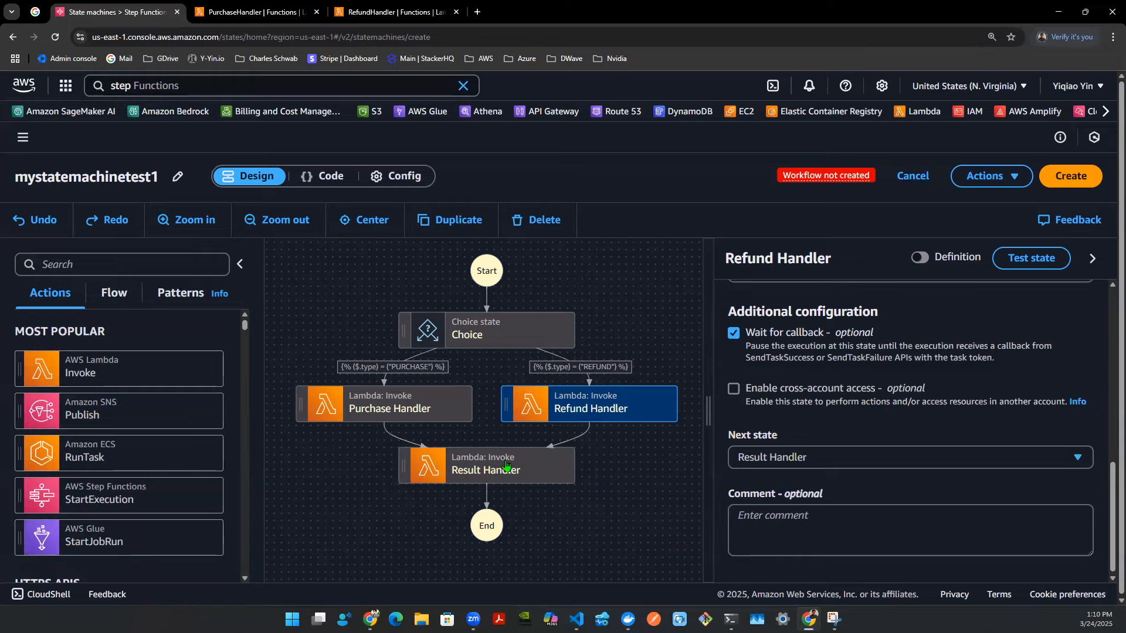
- Create a new Python Lambda function named ResultHandler from scratch
left_click(612, 476)
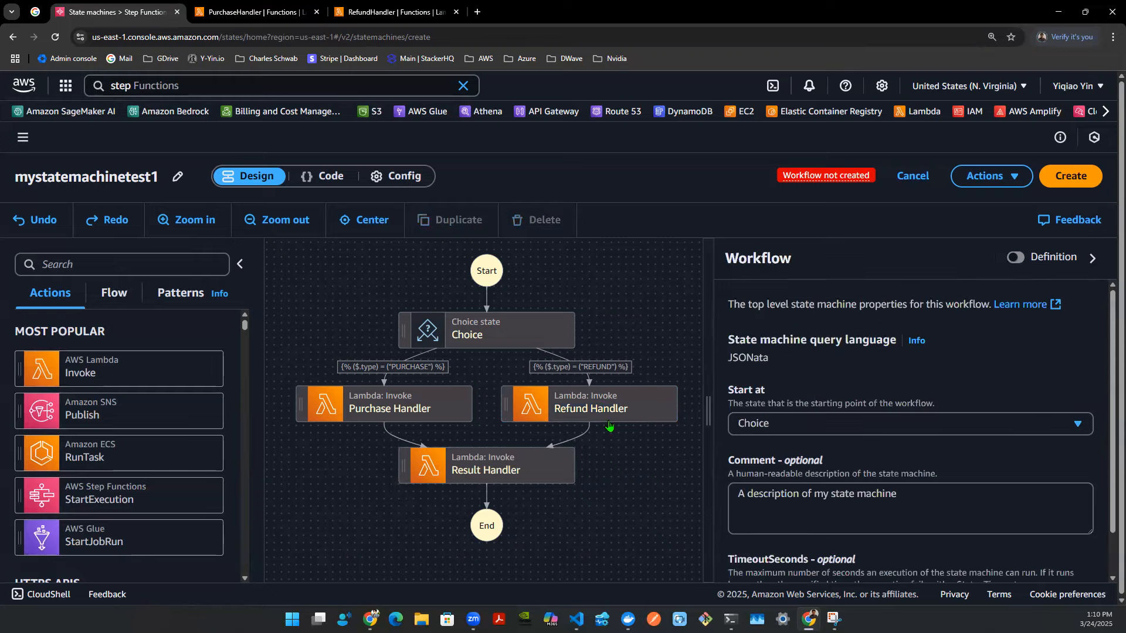
left_click(602, 406)
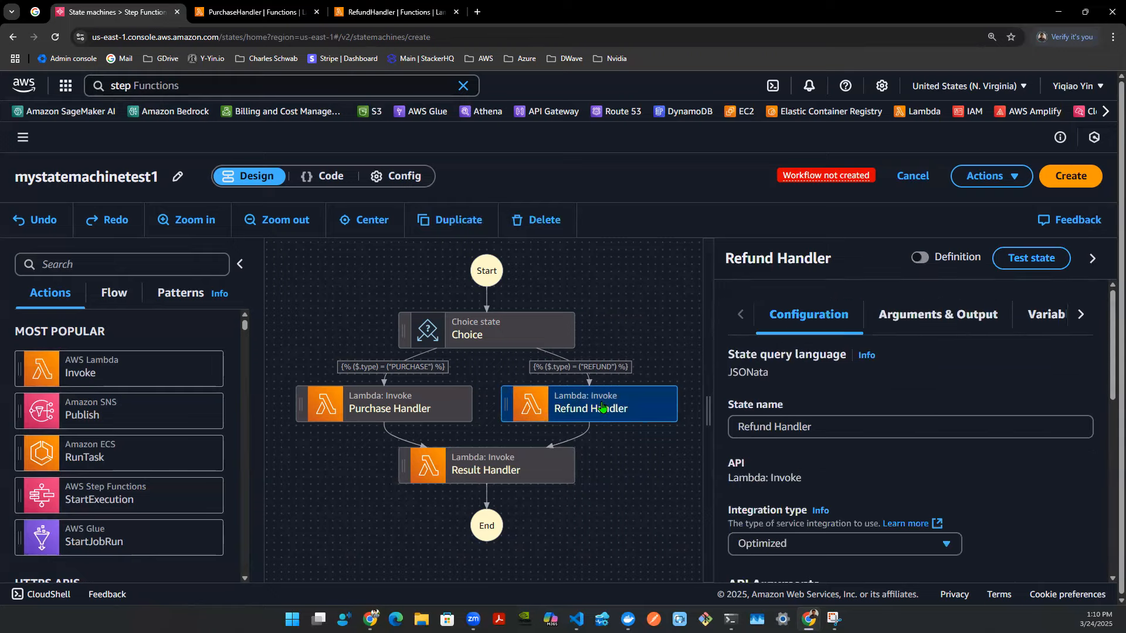
left_click(524, 468)
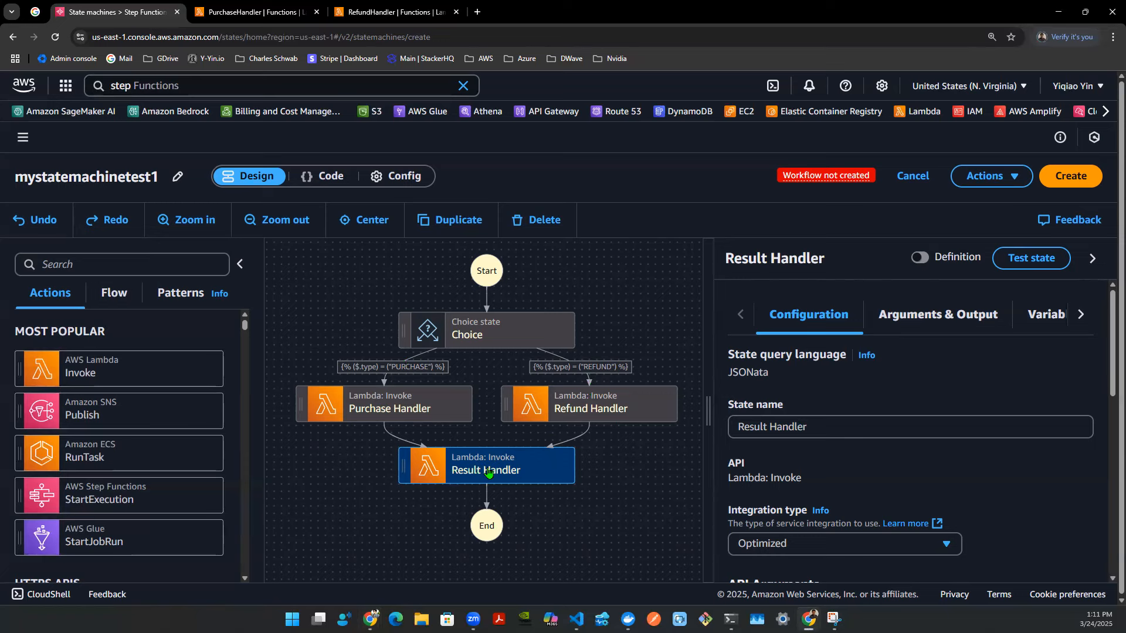
left_click(376, 13)
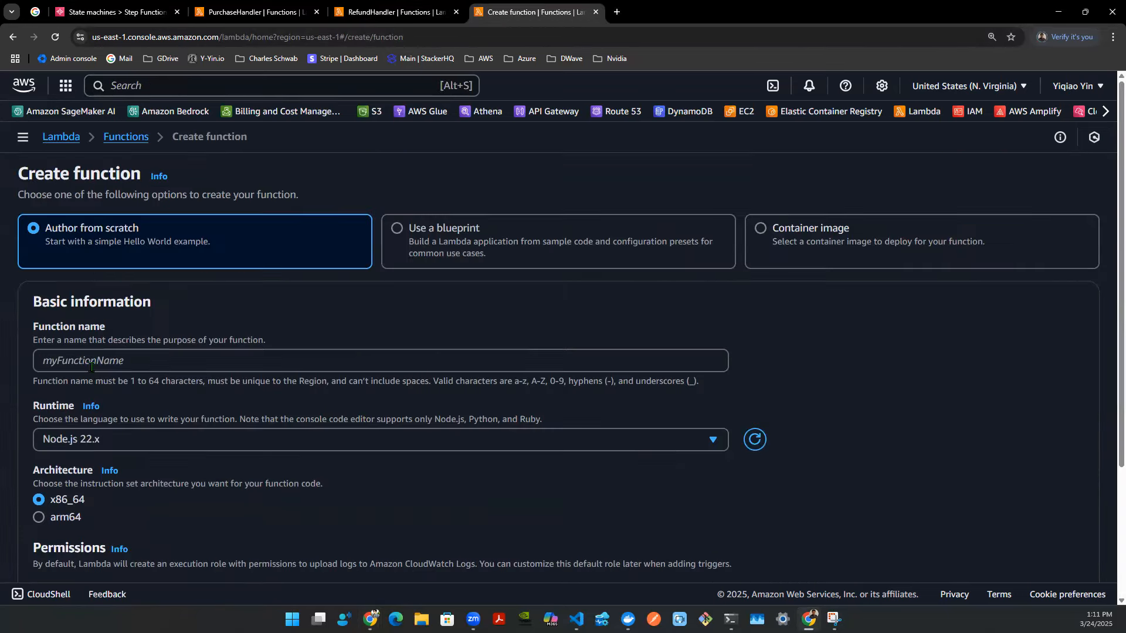
left_click(90, 365)
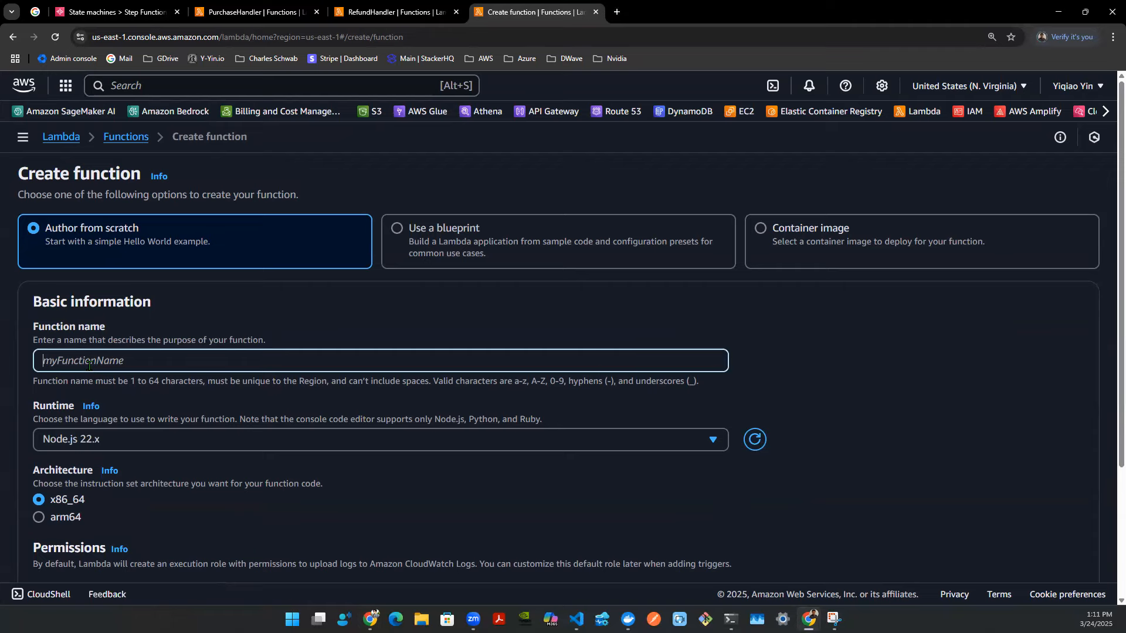
type("ResultHandler")
left_click(92, 442)
left_click(141, 183)
scroll(859, 471, "down", 1)
scroll(903, 487, "down", 3)
scroll(997, 528, "up", 1)
scroll(1047, 543, "down", 1)
left_click(1049, 543)
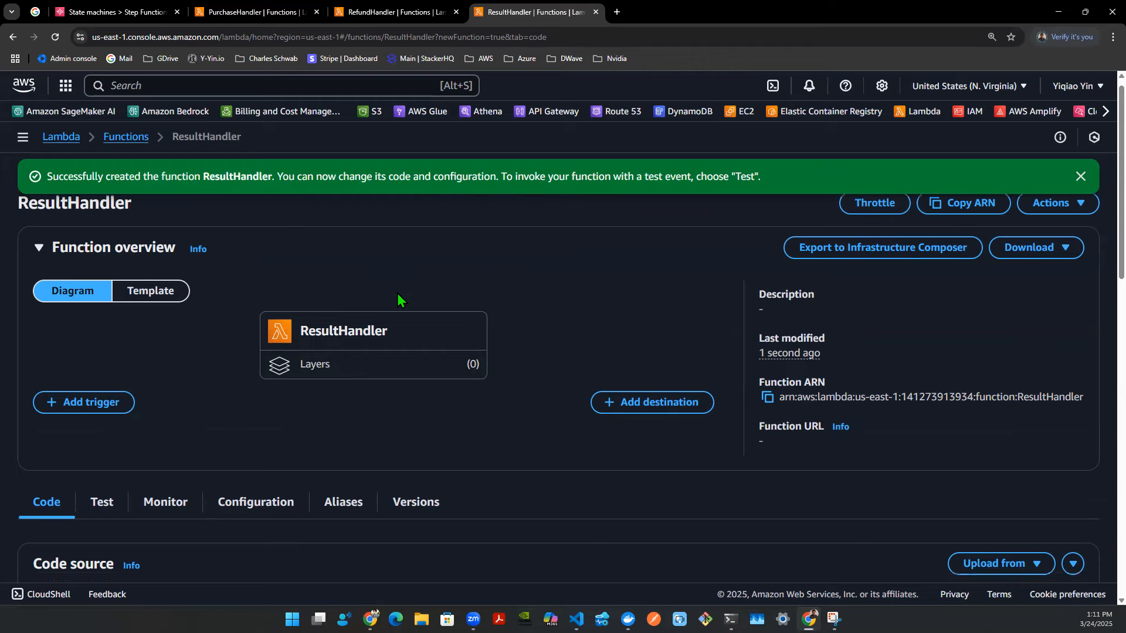
- Add a line to the handler assigning event['result'] to step_function_result
left_click(455, 399)
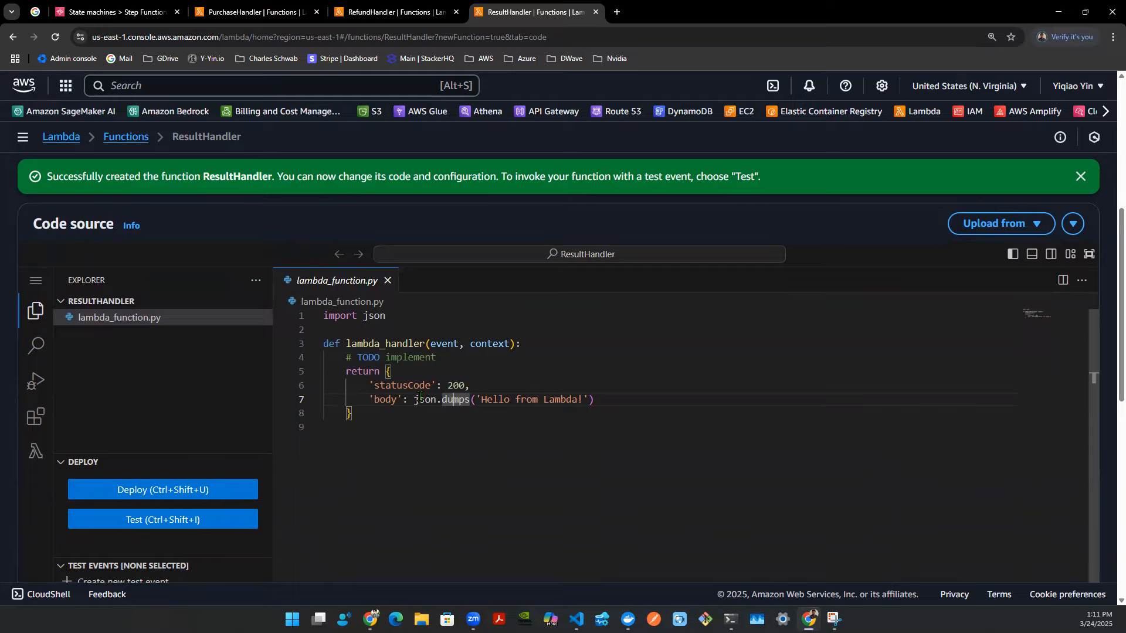
left_click(444, 357)
key("Return")
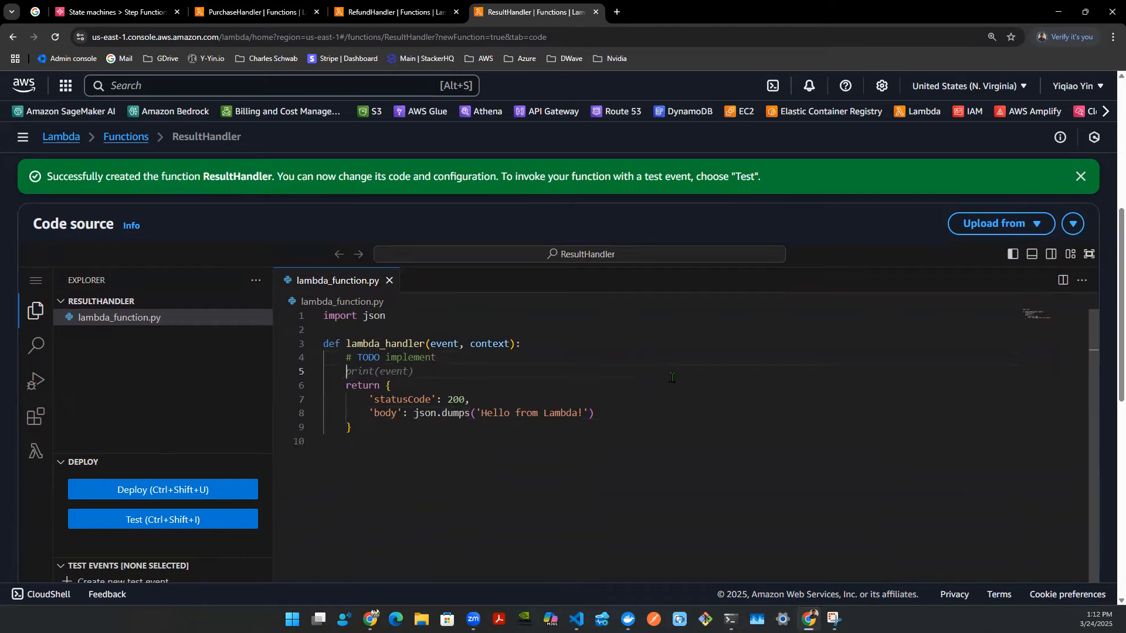
type("step_funct")
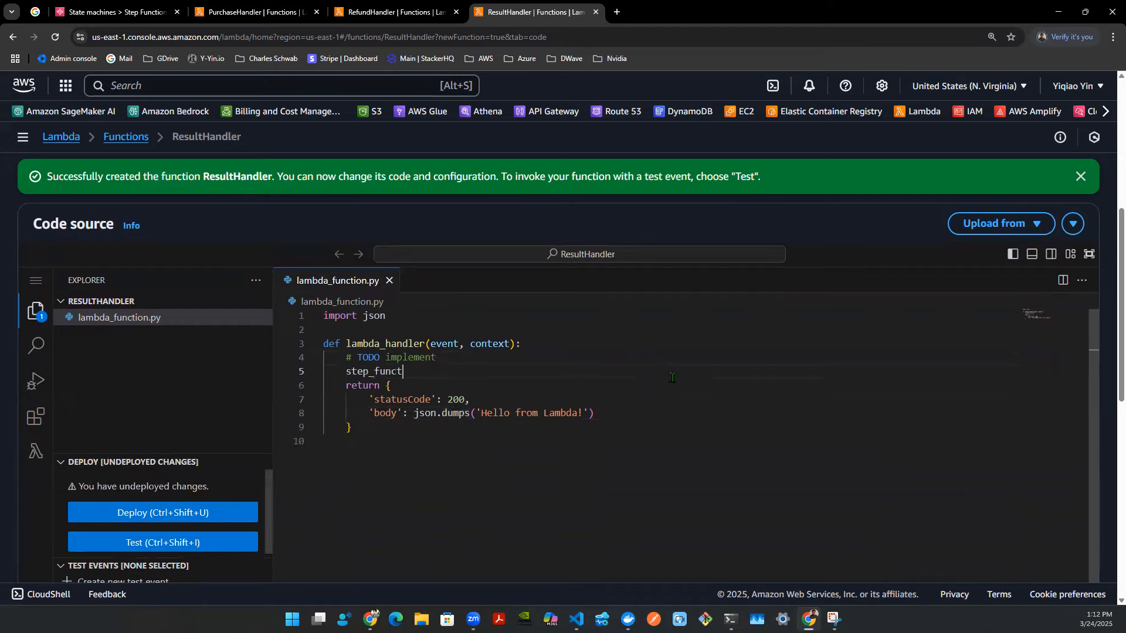
type("ion_result = ")
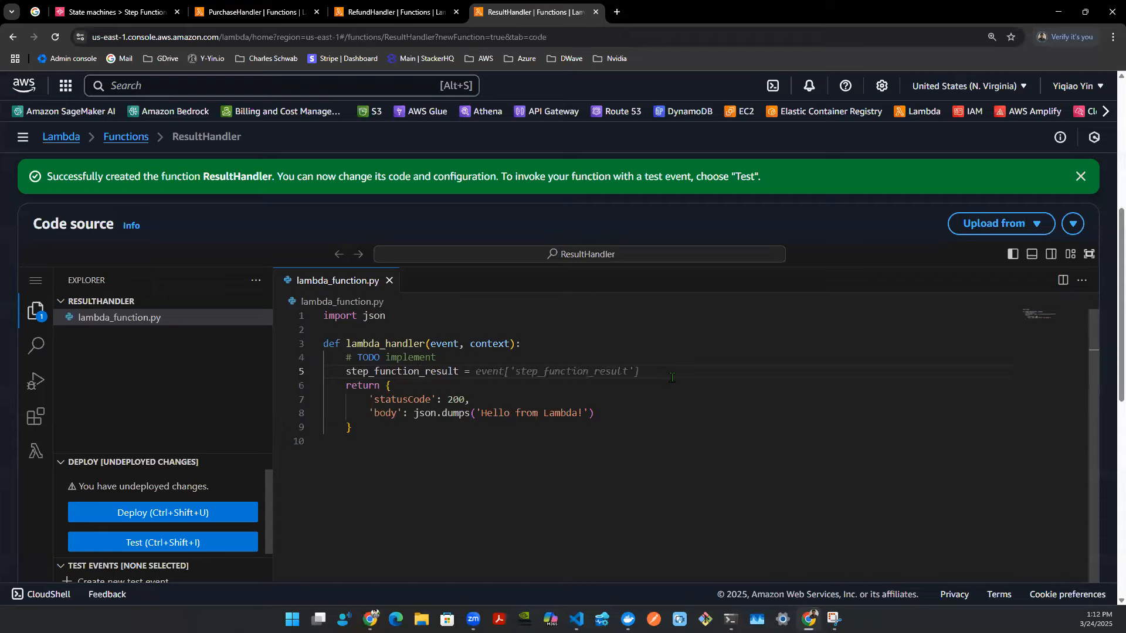
type("event['result'")
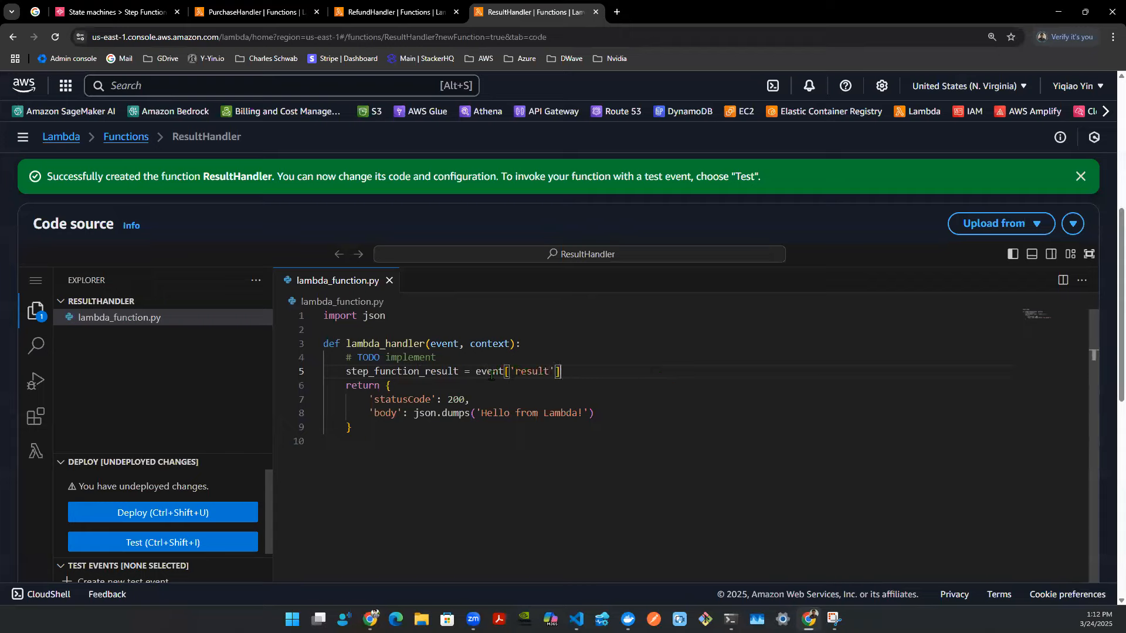
- Replace the returned body with step_function_result + "_RESULT_HERE"
left_click_drag(477, 373, 589, 376)
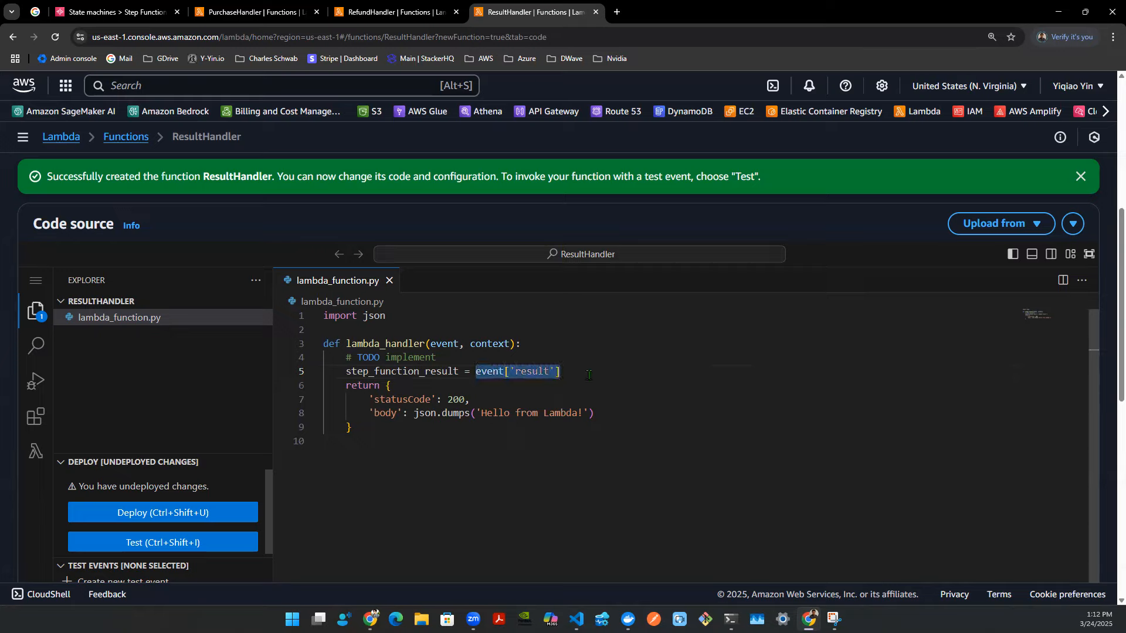
double_click(532, 371)
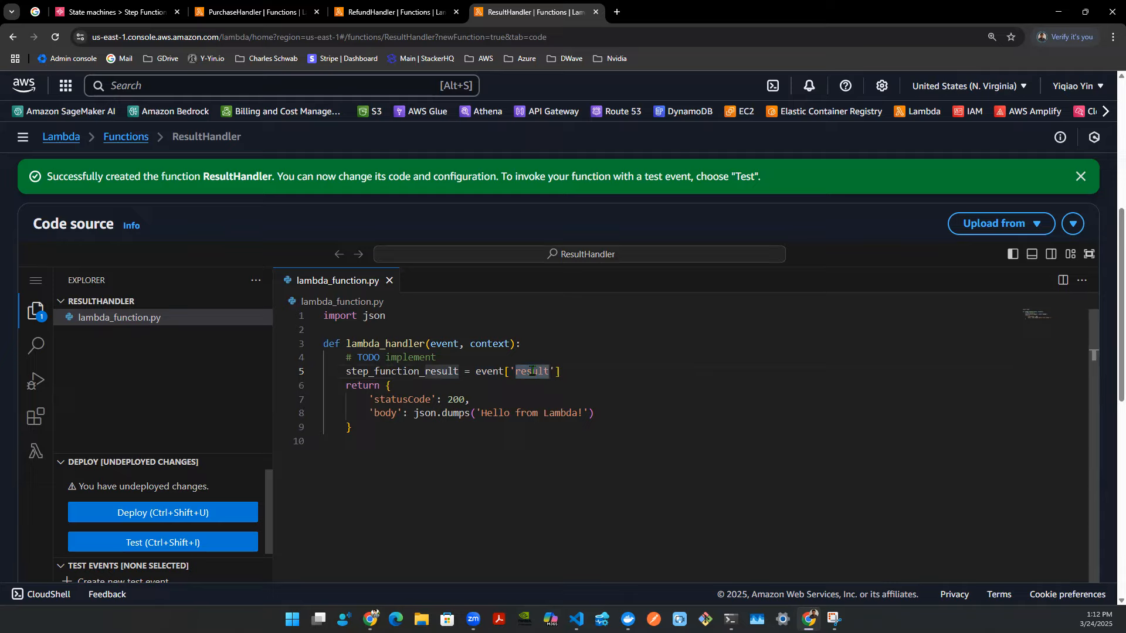
double_click(418, 372)
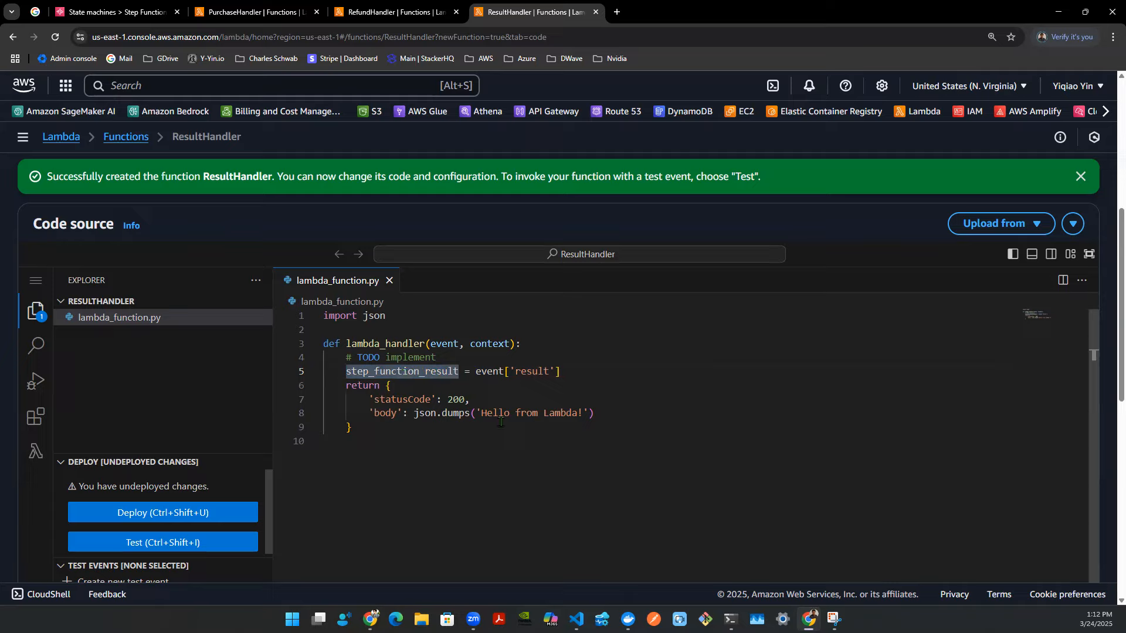
left_click_drag(373, 413, 475, 414)
left_click(522, 413)
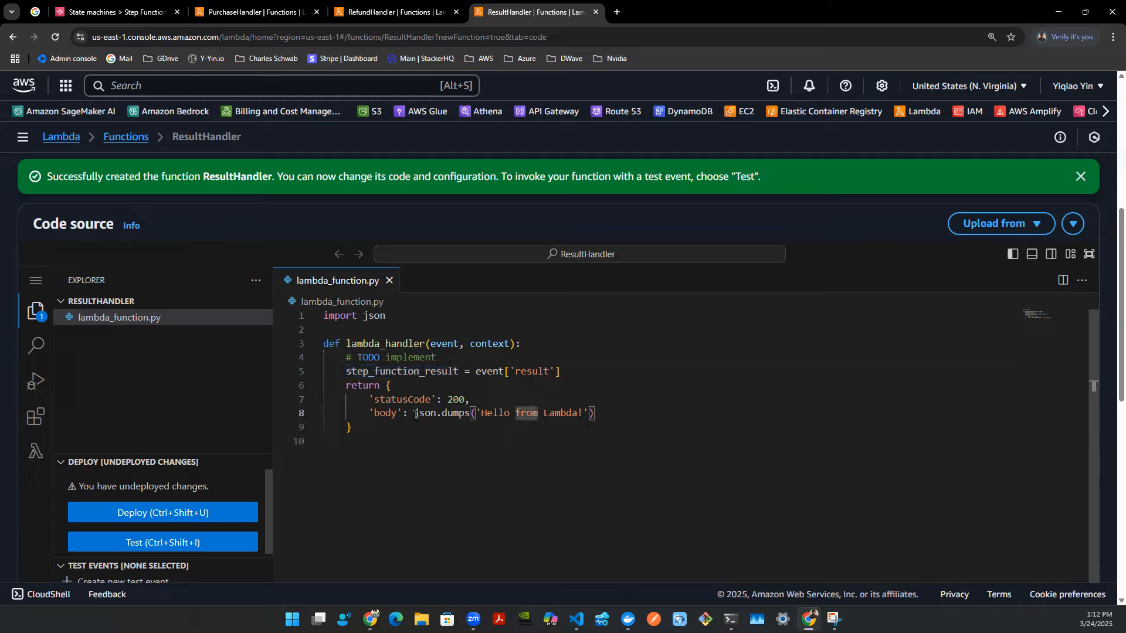
left_click_drag(414, 414, 601, 414)
key("BackSpace")
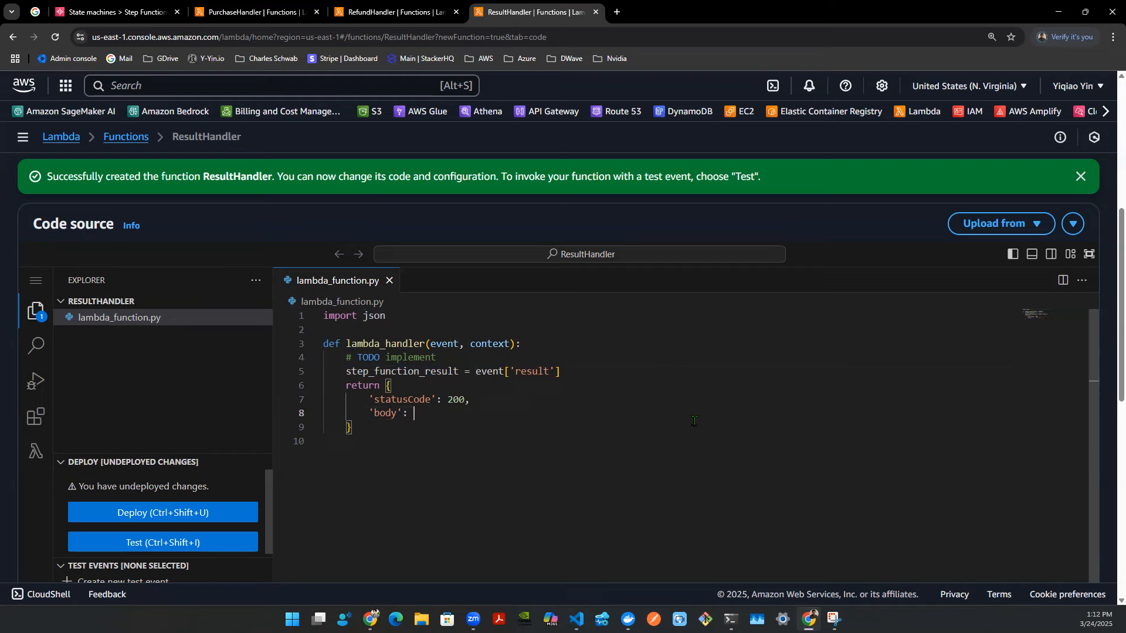
type("step_function_result + \"_RESULT_HERE")
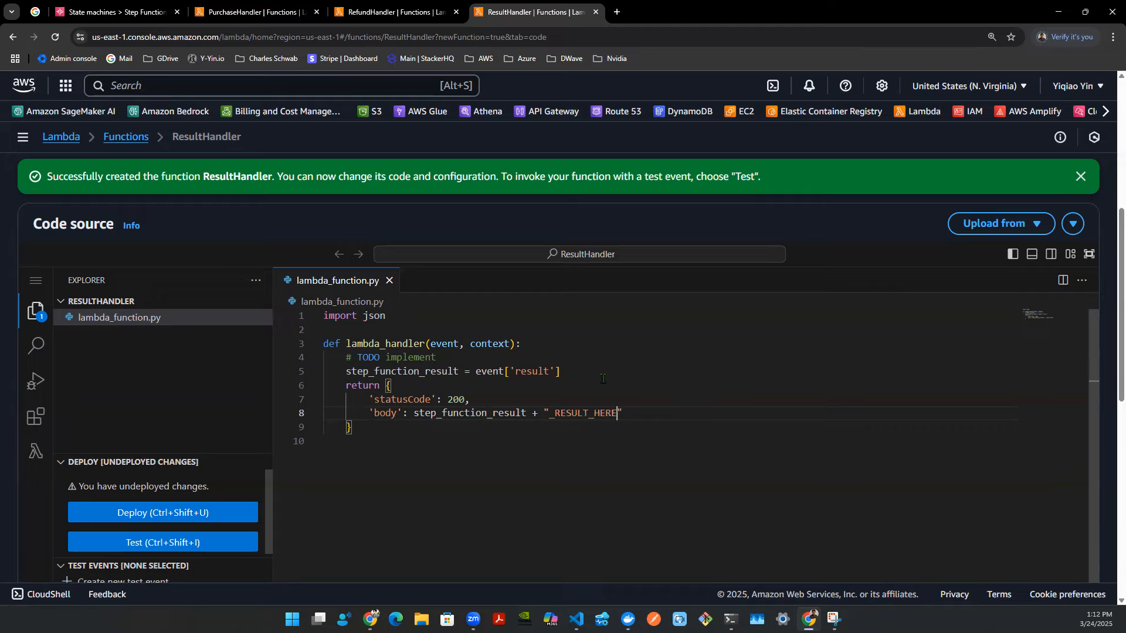
- Deploy the updated ResultHandler code
left_click_drag(602, 379, 632, 424)
left_click_drag(476, 372, 581, 456)
left_click(640, 434)
key("ctrl+shift+u")
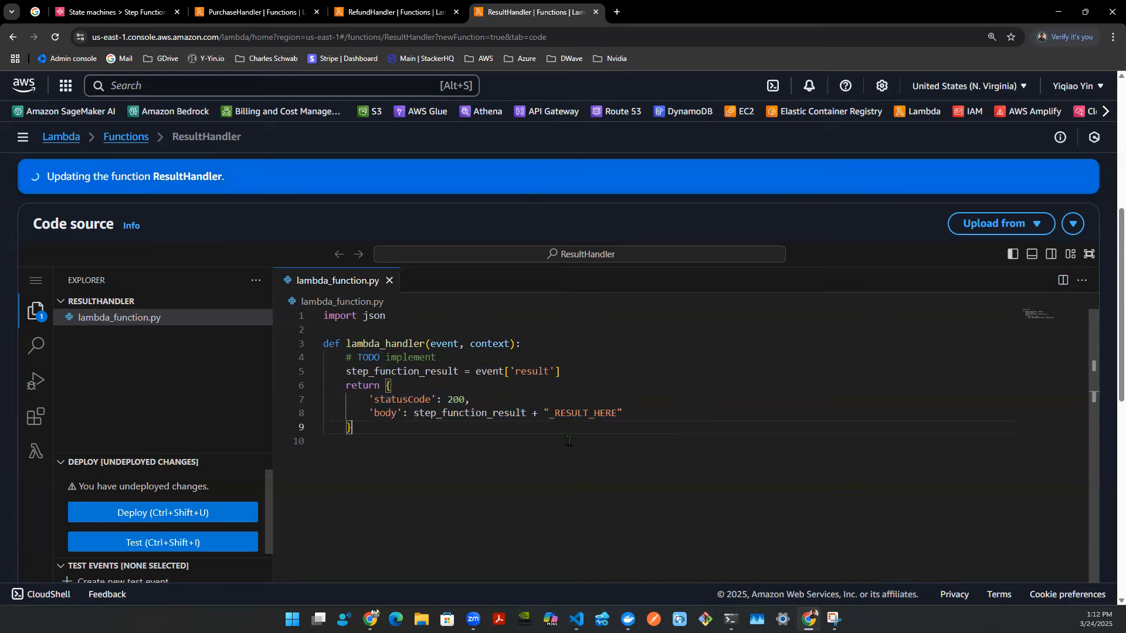
- Create and save a test event named test1 whose JSON sets "result" to "XYZ"
scroll(224, 504, "down", 2)
left_click(206, 472)
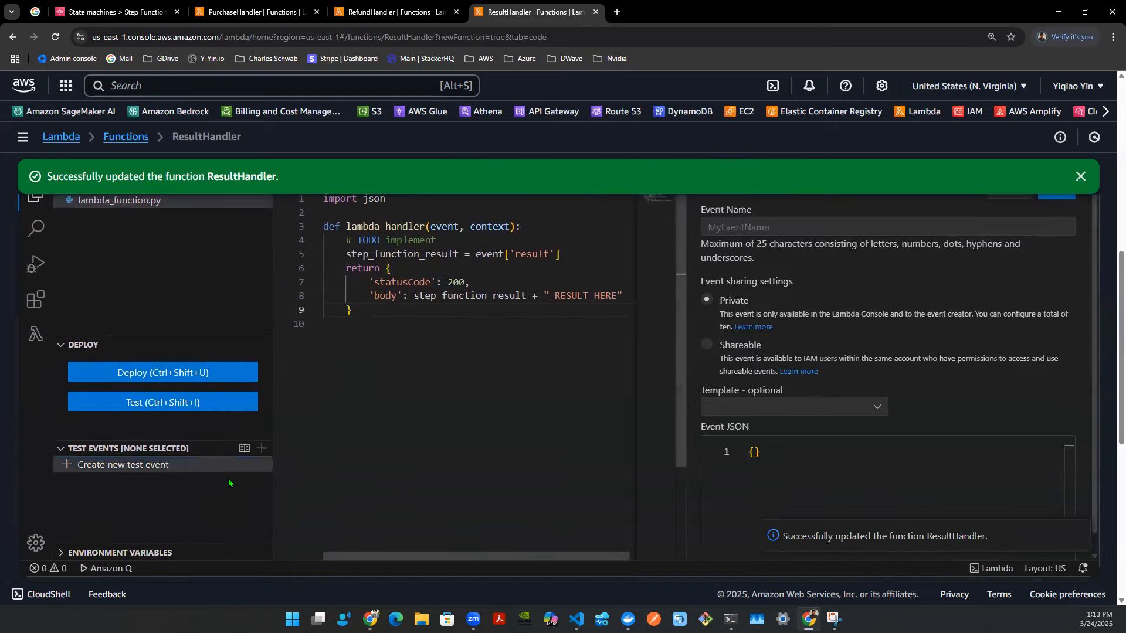
scroll(228, 478, "up", 2)
scroll(824, 556, "down", 1)
scroll(824, 556, "up", 2)
scroll(722, 463, "down", 1)
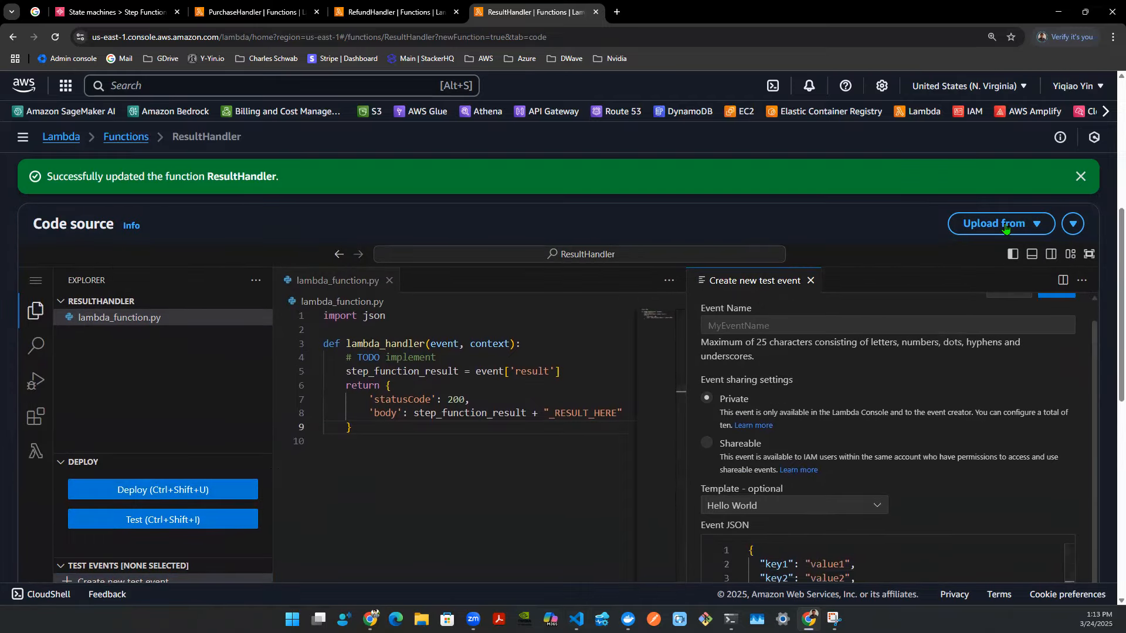
left_click(1089, 254)
double_click(779, 399)
type("result")
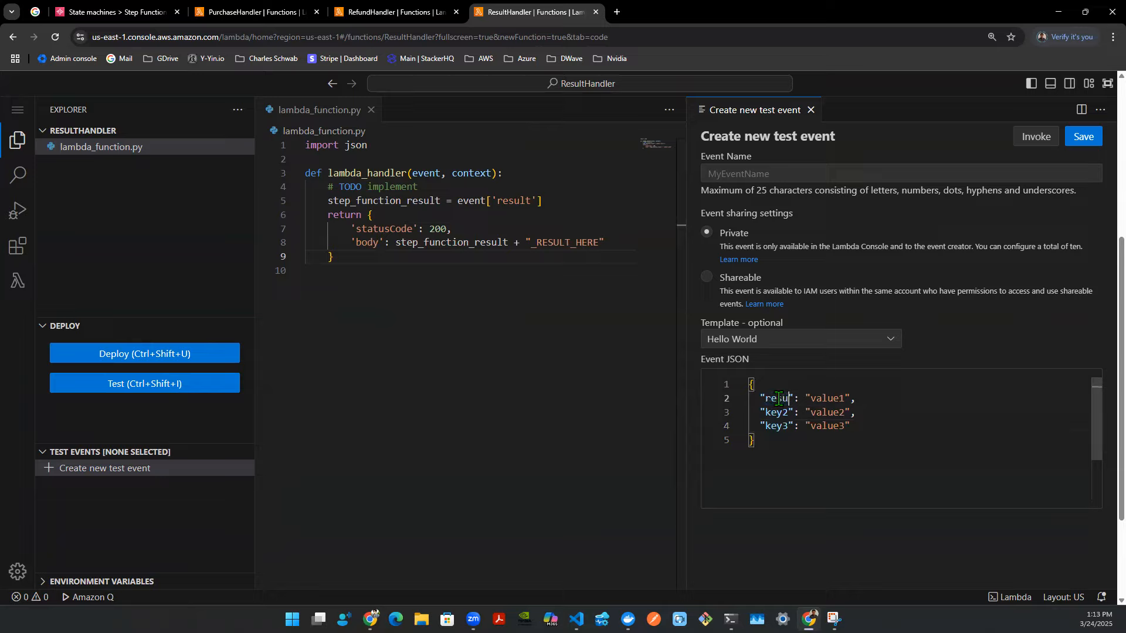
double_click(825, 399)
type("XYZ")
left_click(864, 173)
type("test1")
left_click(1079, 144)
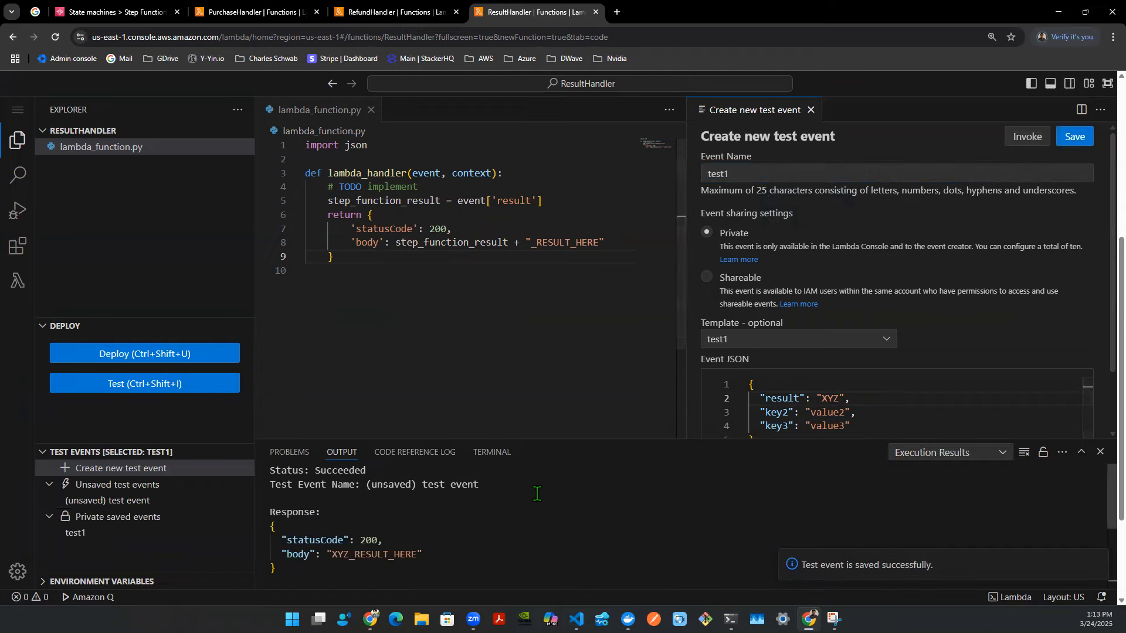
- Compare the test response body with the handler code and the test event's result value
left_click_drag(320, 519, 345, 572)
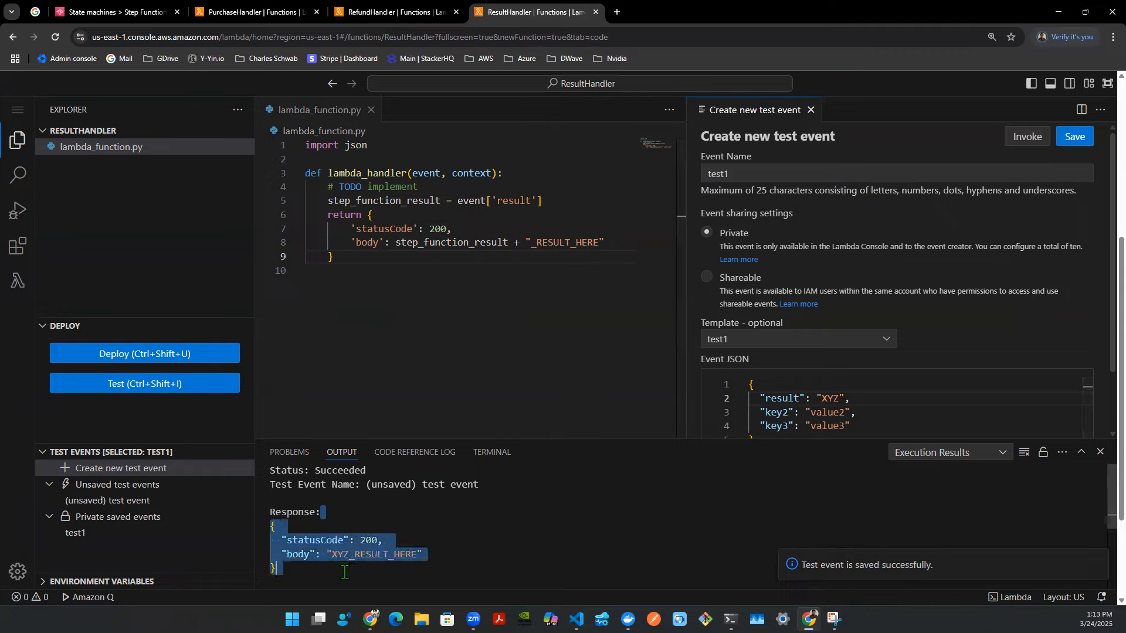
left_click(347, 556)
left_click_drag(332, 556, 349, 559)
left_click_drag(458, 201, 543, 201)
left_click(438, 177)
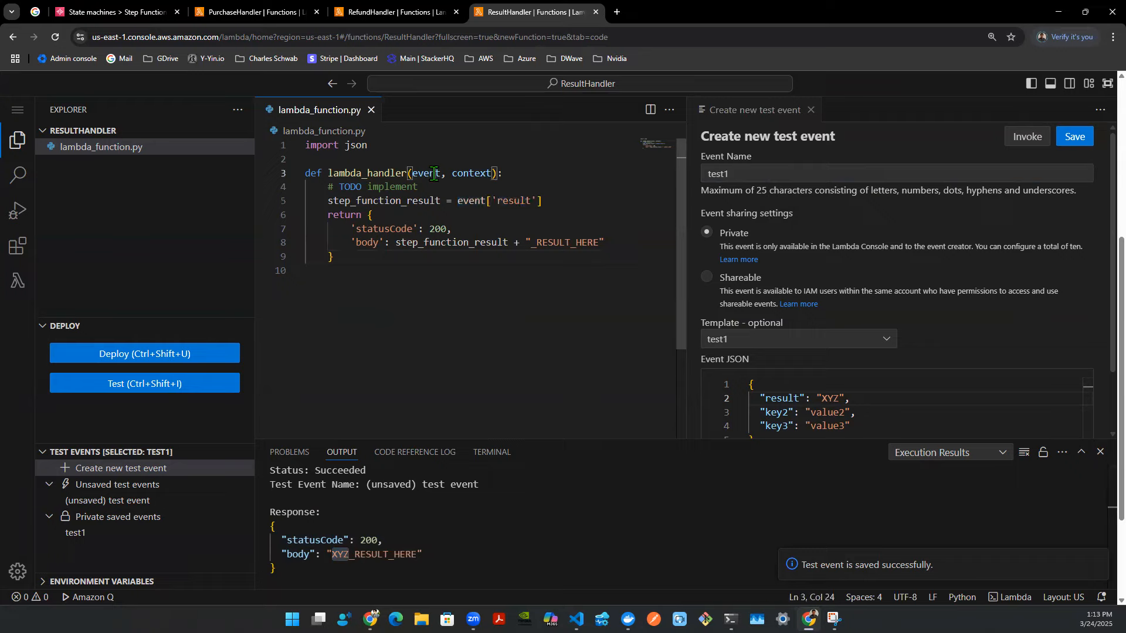
double_click(512, 200)
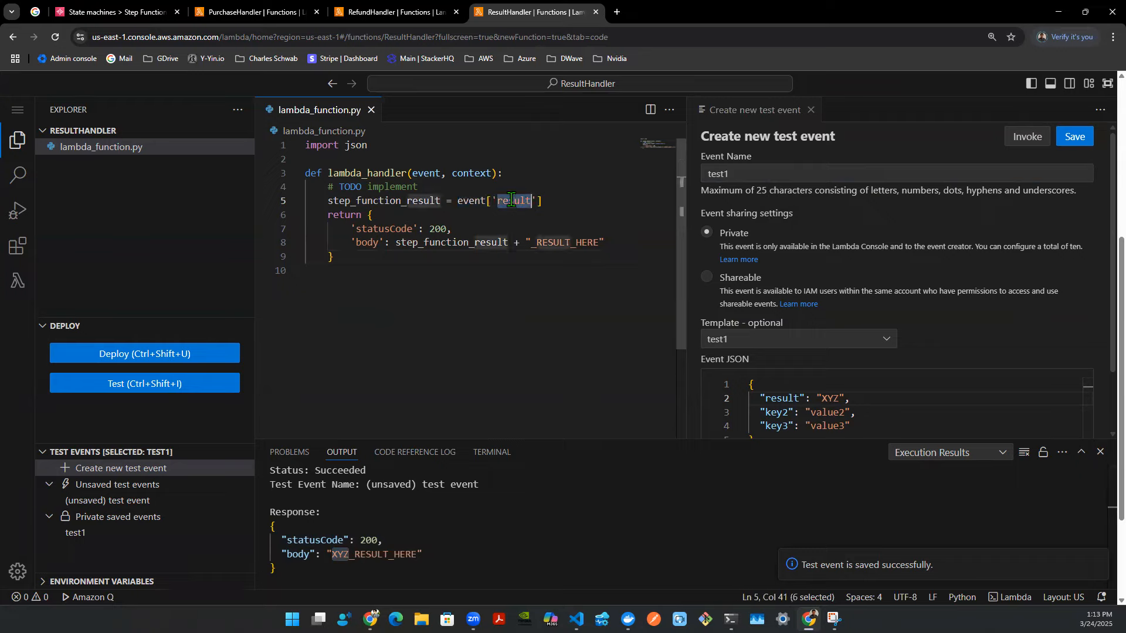
double_click(784, 399)
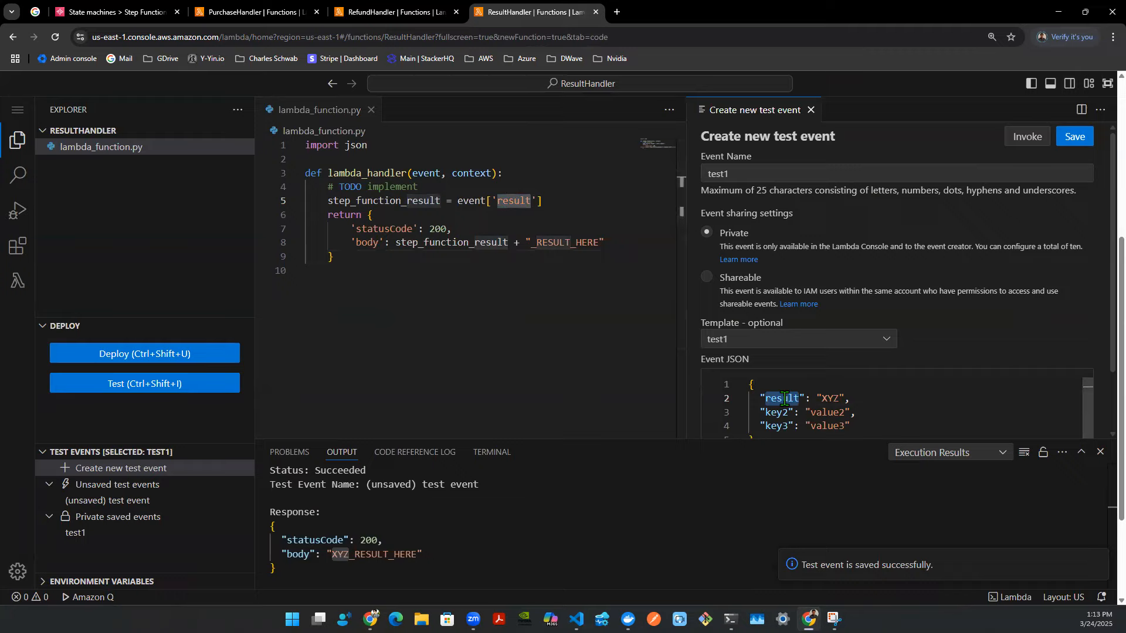
double_click(828, 399)
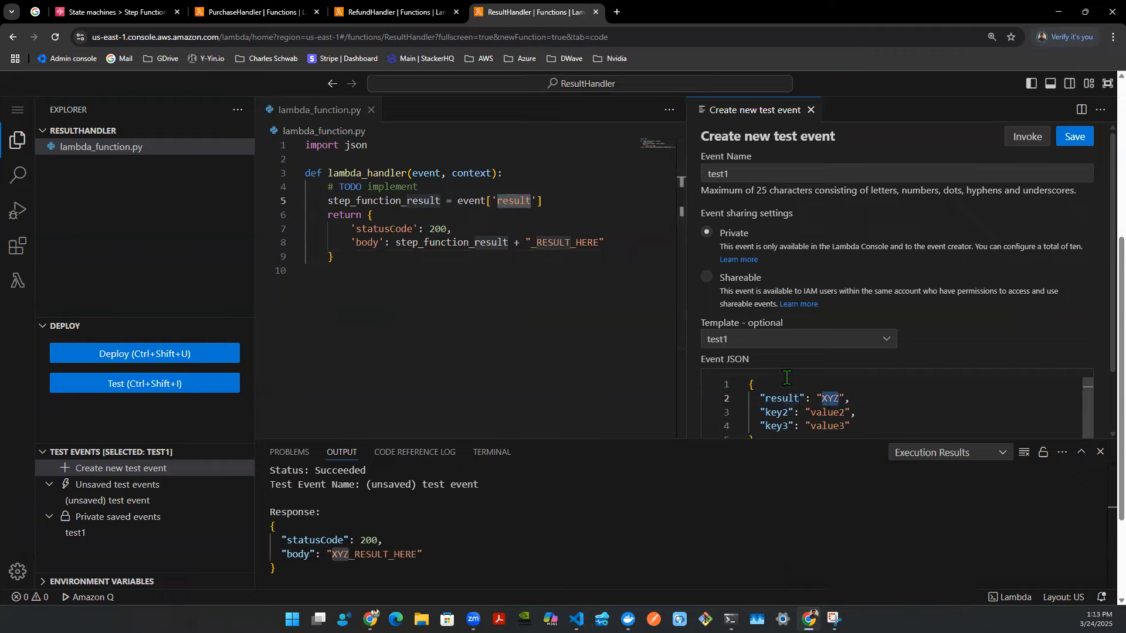
right_click(828, 399)
left_click(528, 271)
left_click_drag(395, 238, 610, 246)
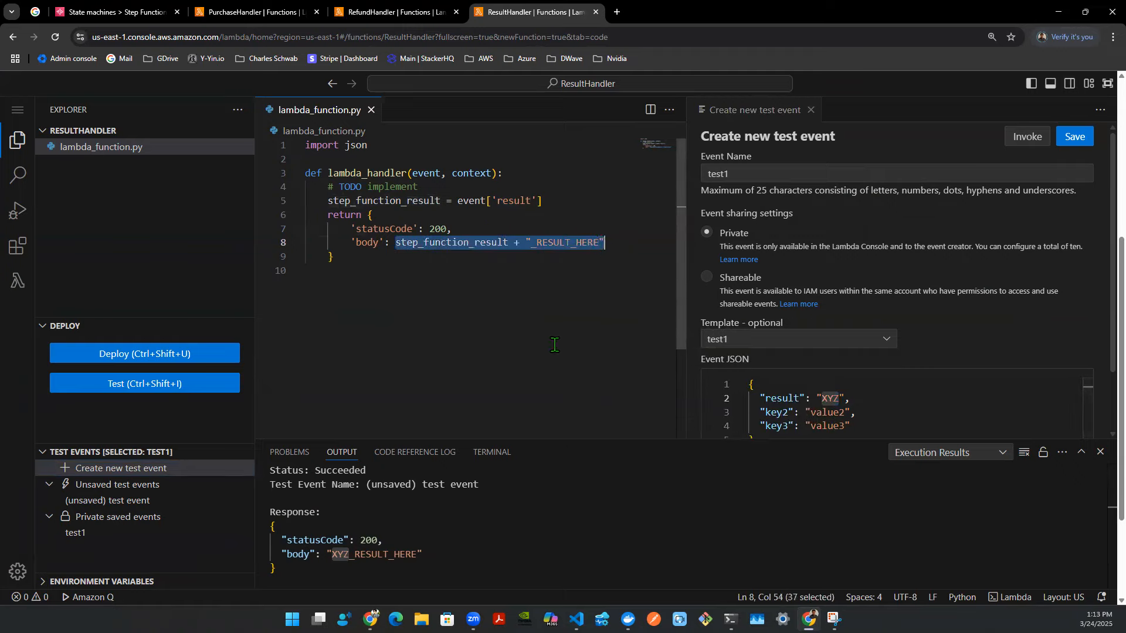
left_click_drag(281, 552, 450, 550)
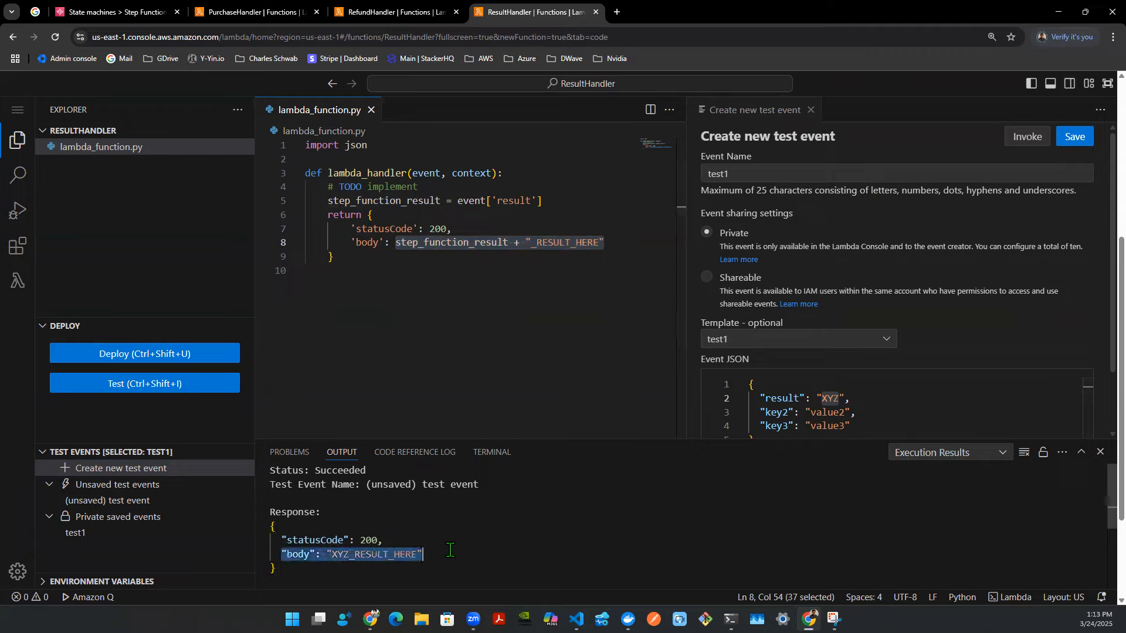
- Deploy the ResultHandler function code once more
left_click(461, 259)
key("ctrl+shift+u")
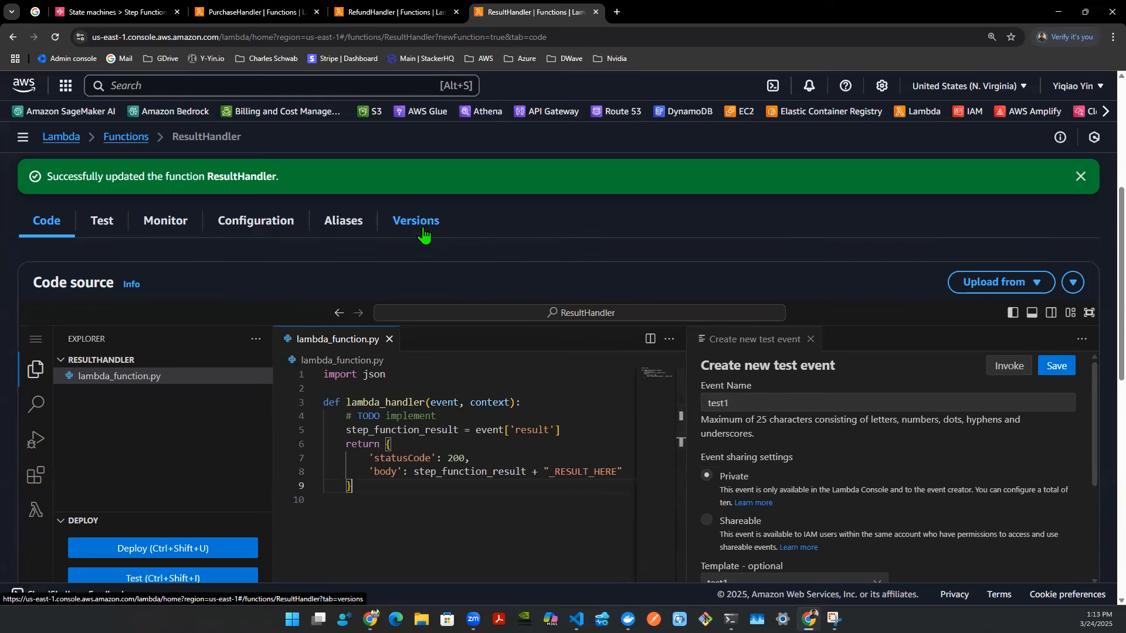
- Set the Result Handler state's Lambda function name to ResultHandler:$LATEST
left_click(153, 13)
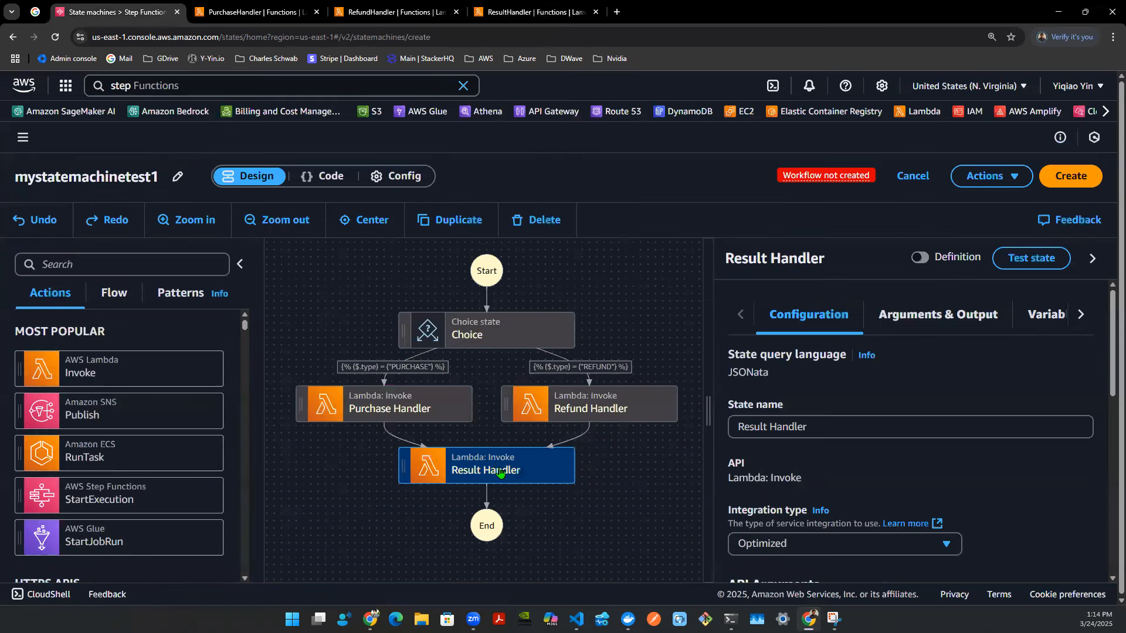
scroll(780, 455, "down", 3)
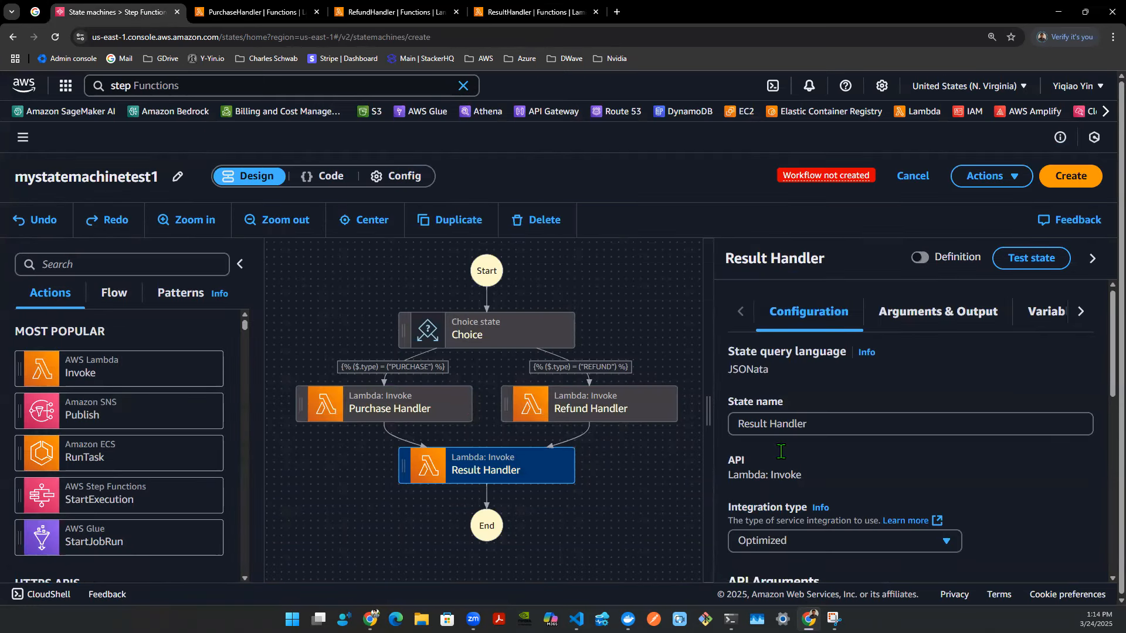
scroll(783, 454, "down", 1)
left_click(1037, 415)
type("resul")
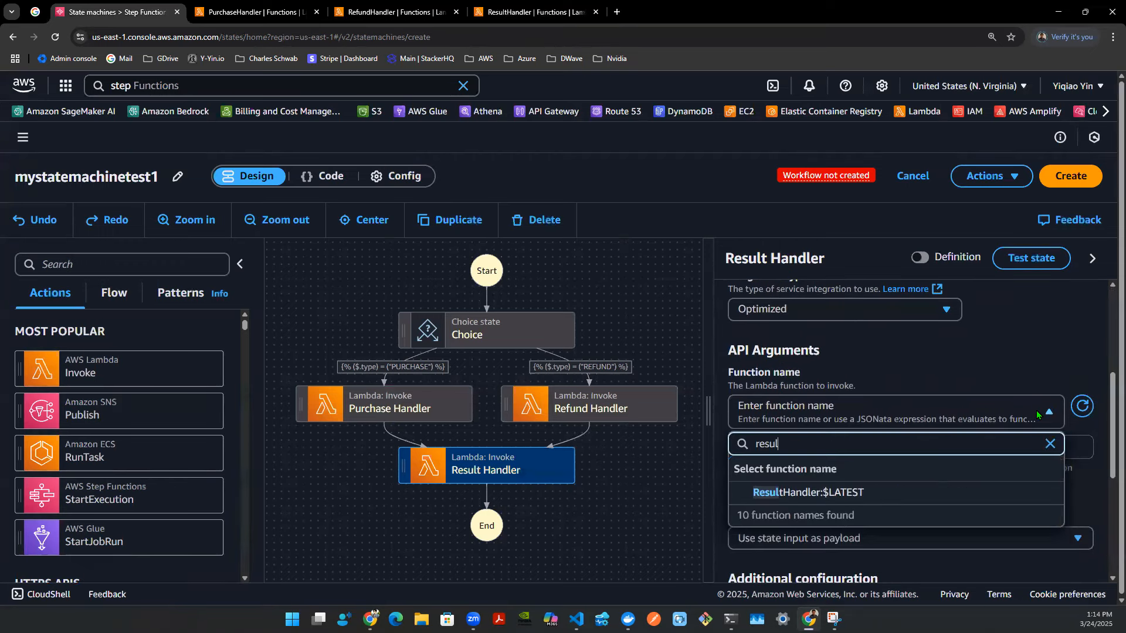
left_click(775, 494)
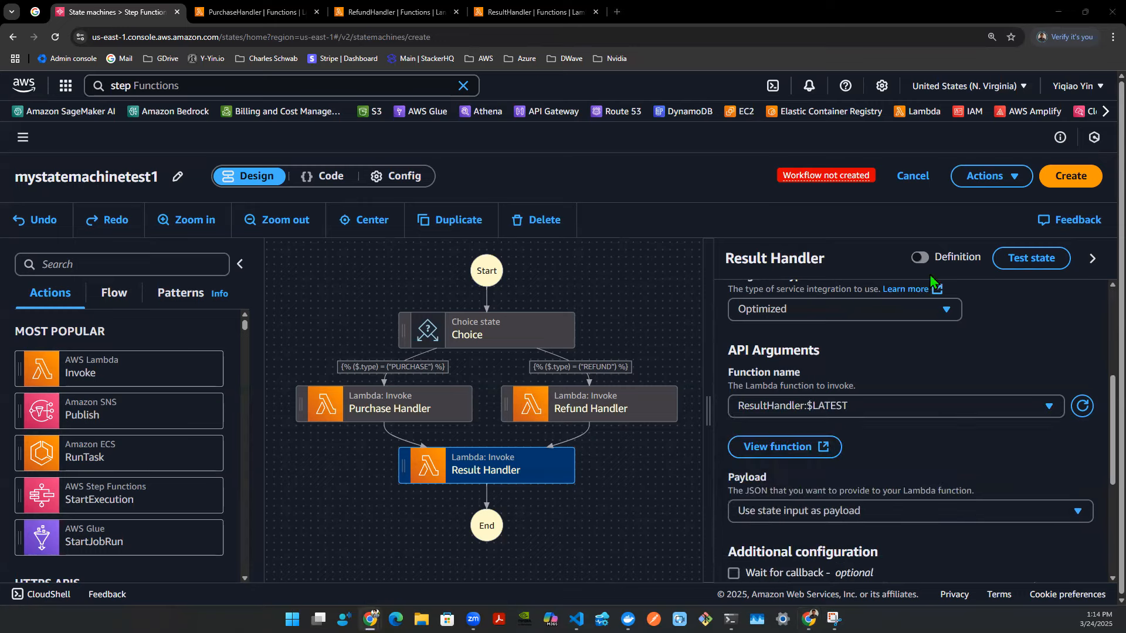
- Review the state machine's read-only definition JSON for the Choice and handler states
left_click(921, 257)
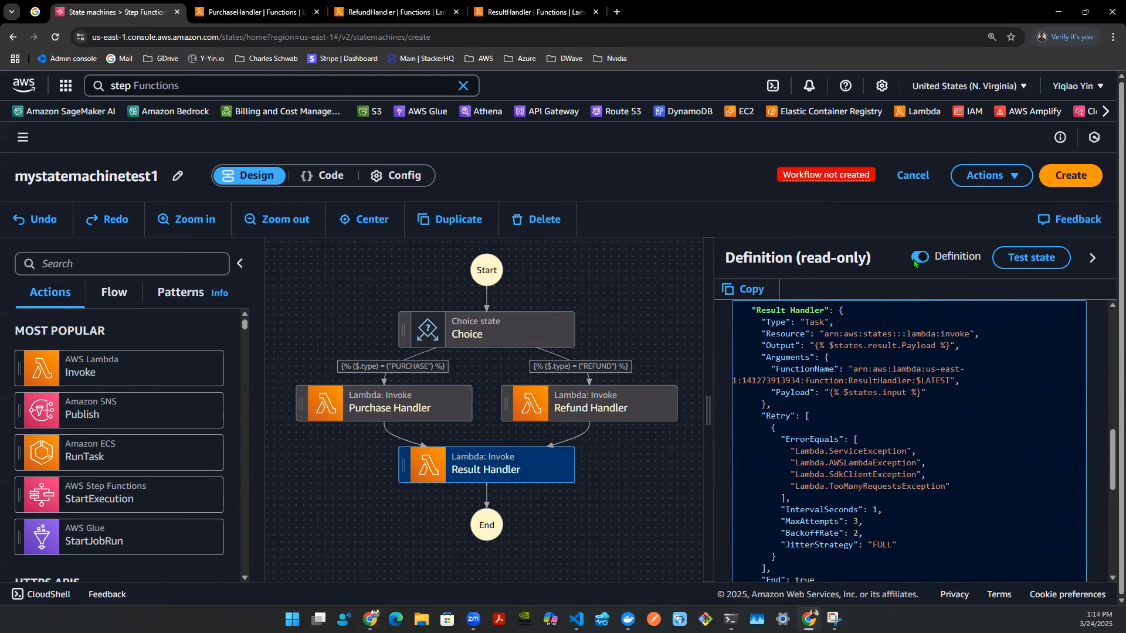
left_click_drag(1111, 458, 1102, 345)
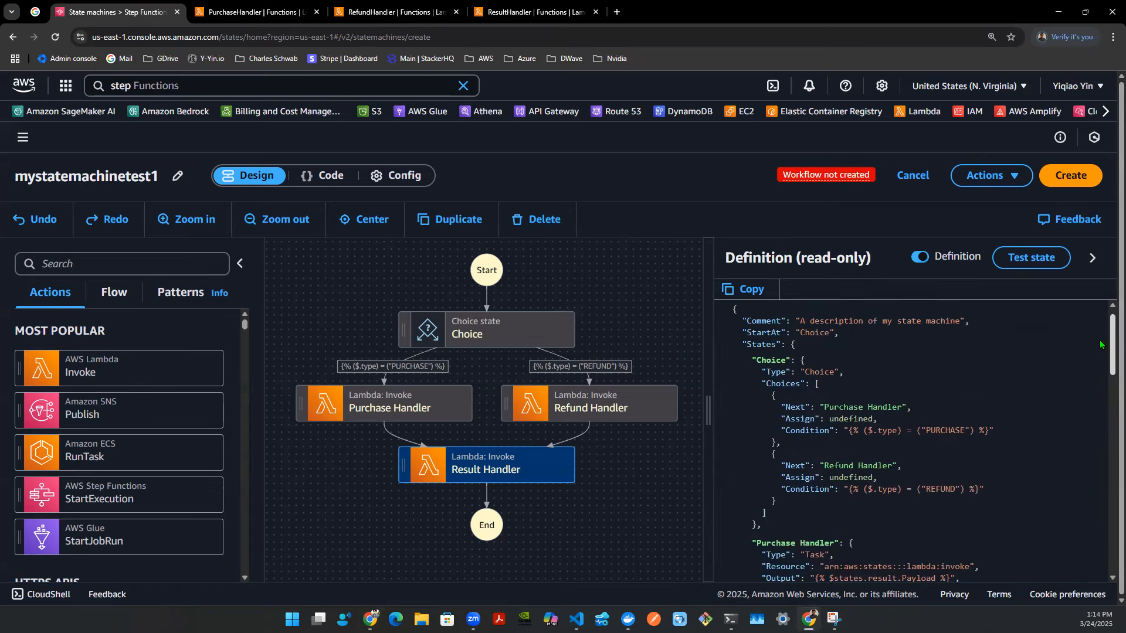
left_click_drag(735, 344, 1031, 510)
left_click(1031, 510)
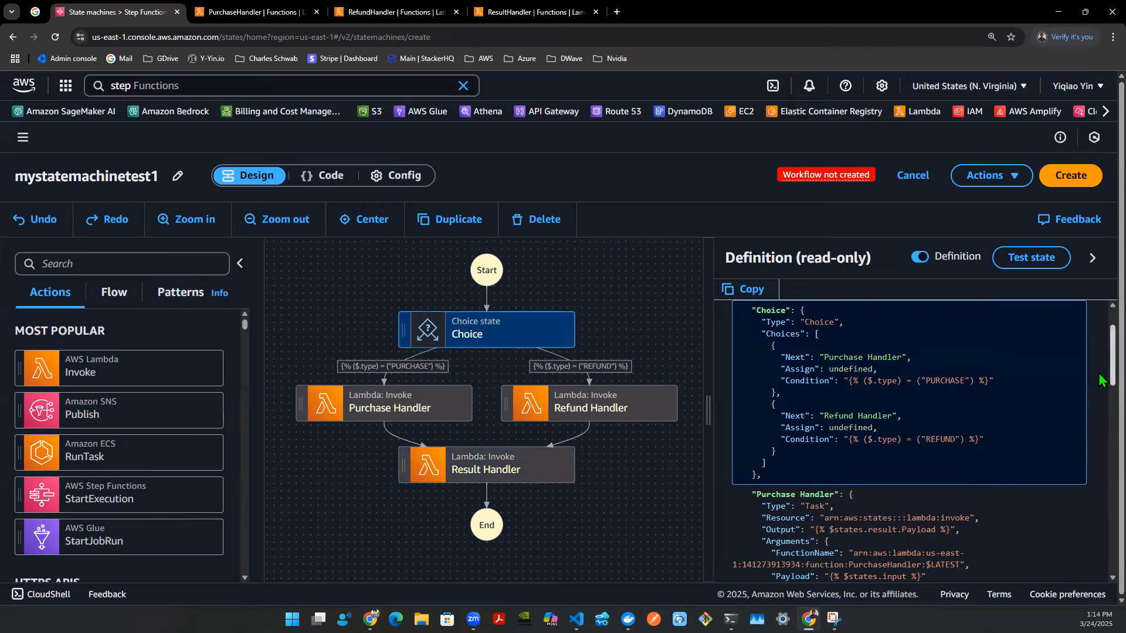
scroll(1100, 385, "down", 1)
scroll(1100, 384, "down", 3)
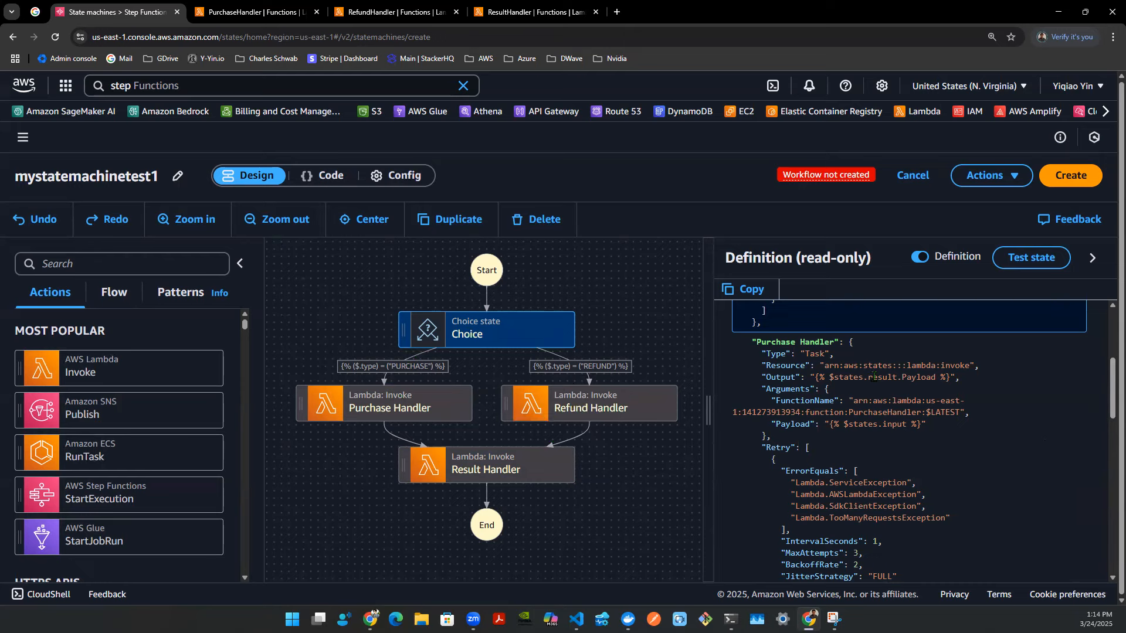
left_click(878, 376)
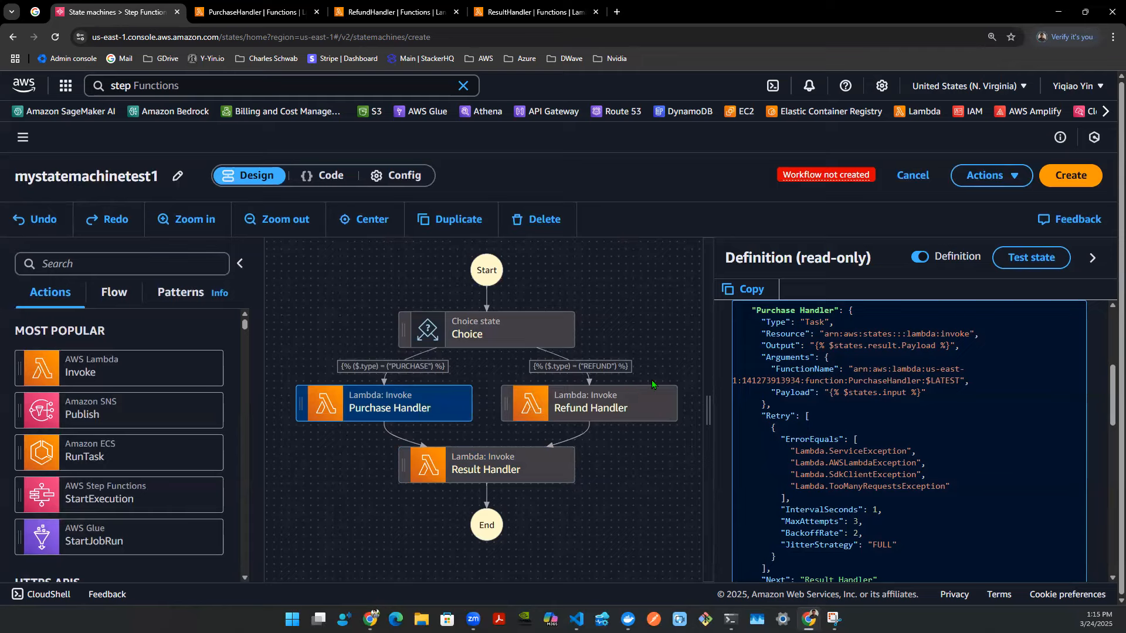
- Hide the definition and create the state machine mystatemachinetest1
left_click(918, 258)
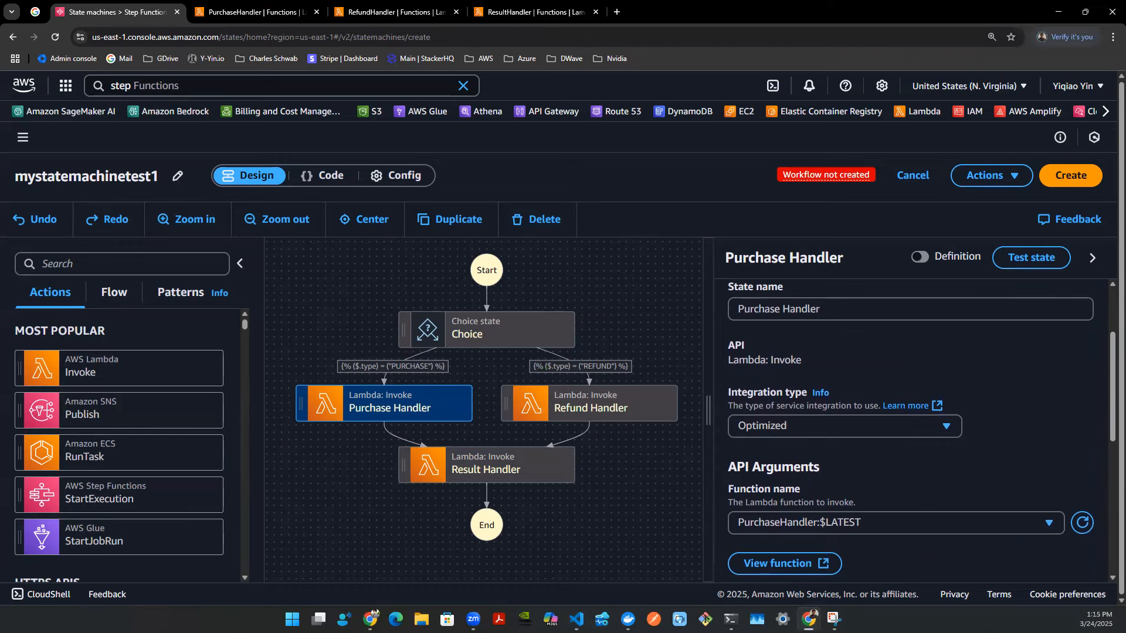
left_click(1071, 176)
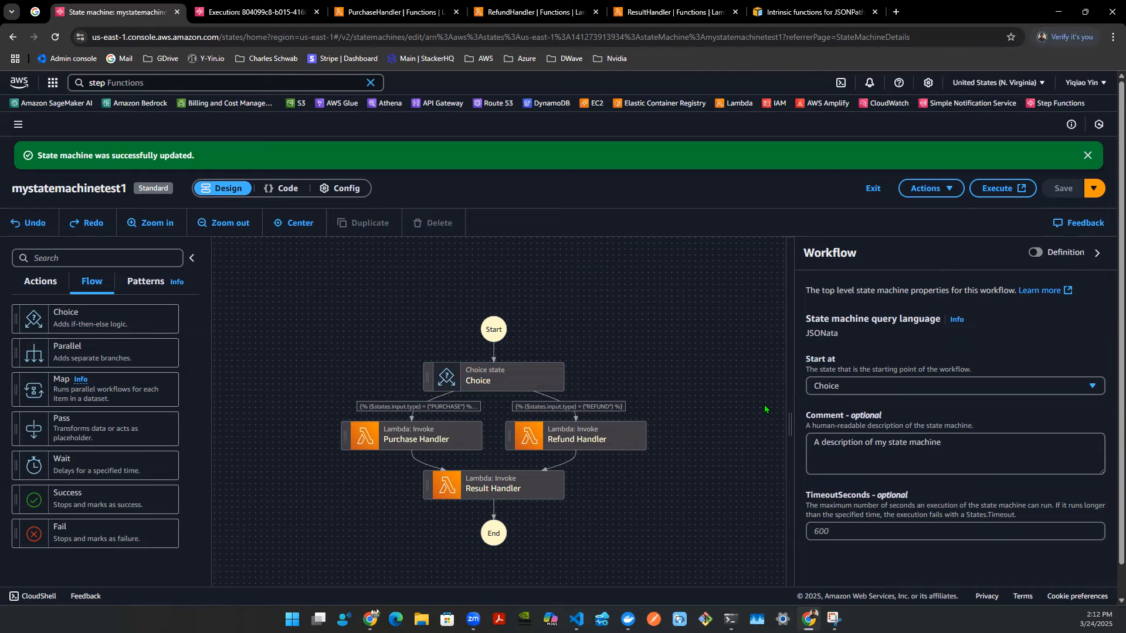
- Re-enter $states.input.type as the expression of the Choice state's rule #1 condition and save the conditions
left_click(461, 408)
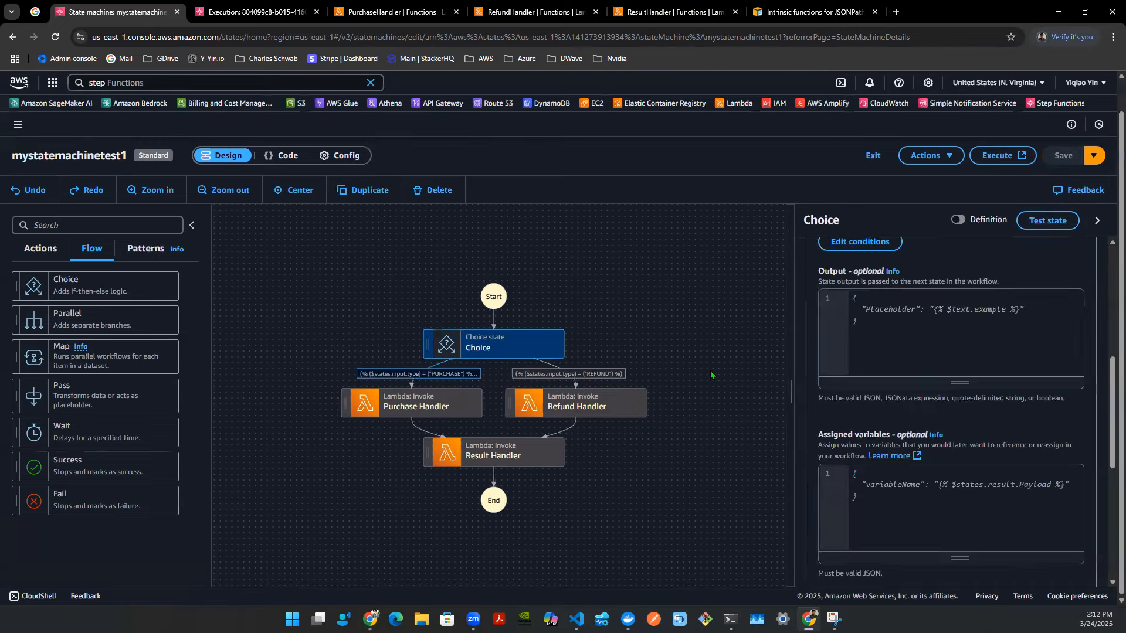
scroll(815, 355, "up", 2)
left_click(857, 362)
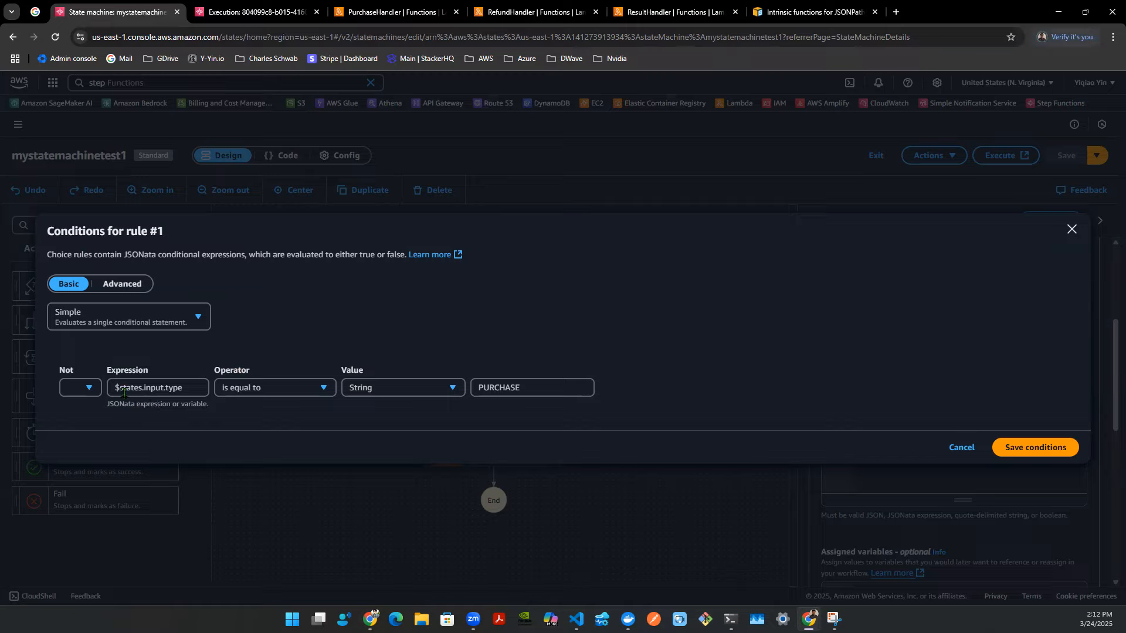
left_click_drag(182, 389, 82, 392)
key("ctrl+c")
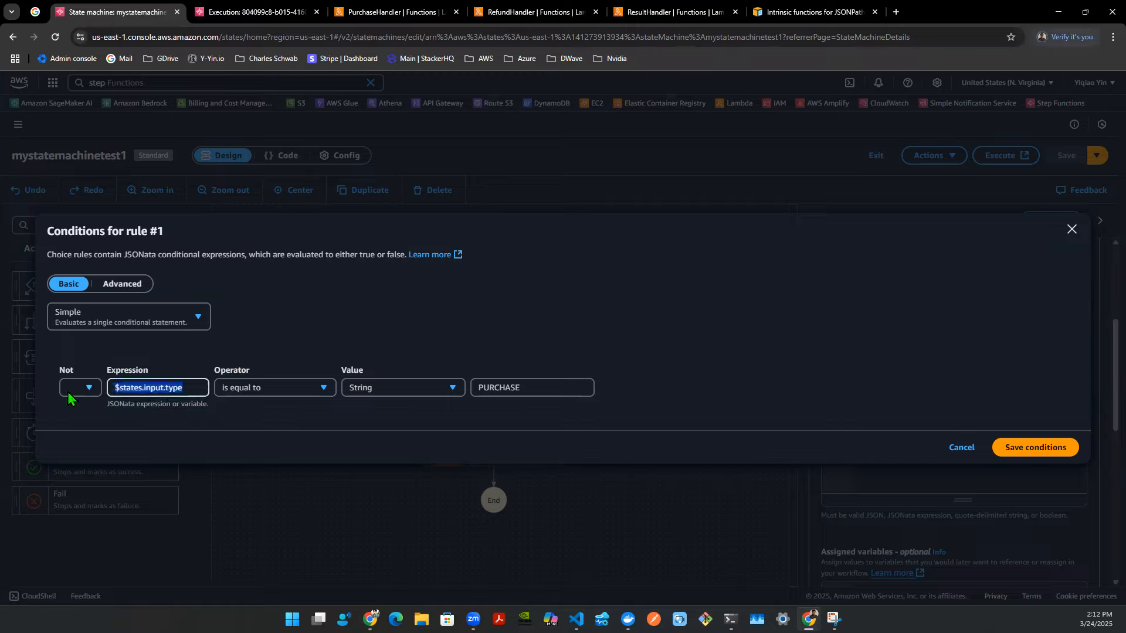
key("BackSpace")
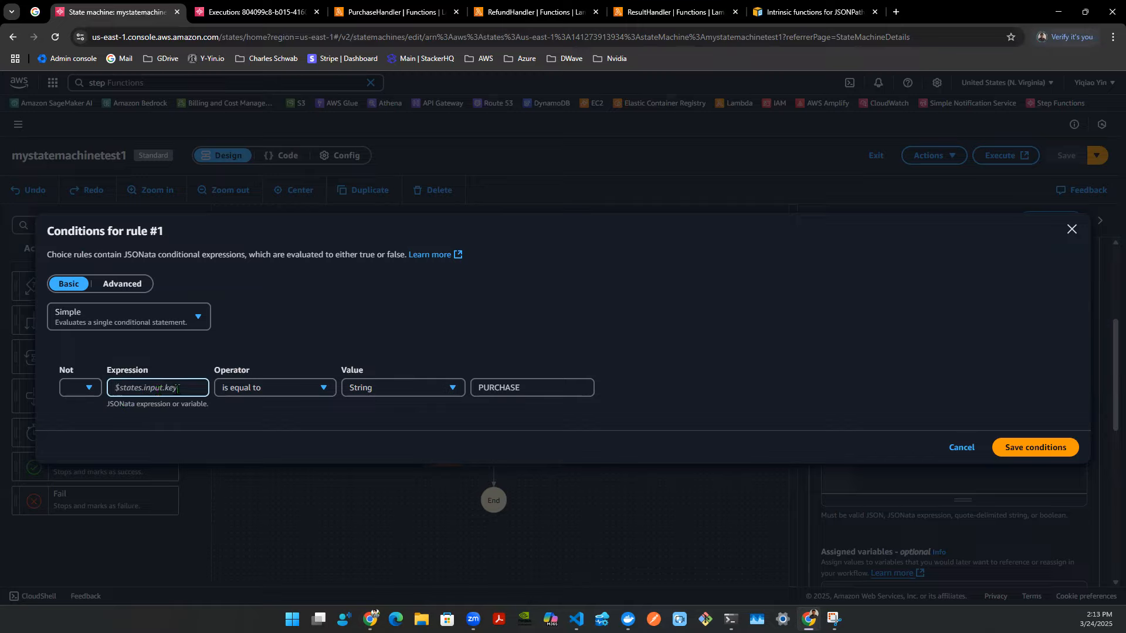
key("ctrl+v")
double_click(129, 389)
double_click(156, 389)
double_click(169, 389)
left_click(1010, 448)
- Open the Choice state's test dialog and inspect its state input
left_click(1049, 221)
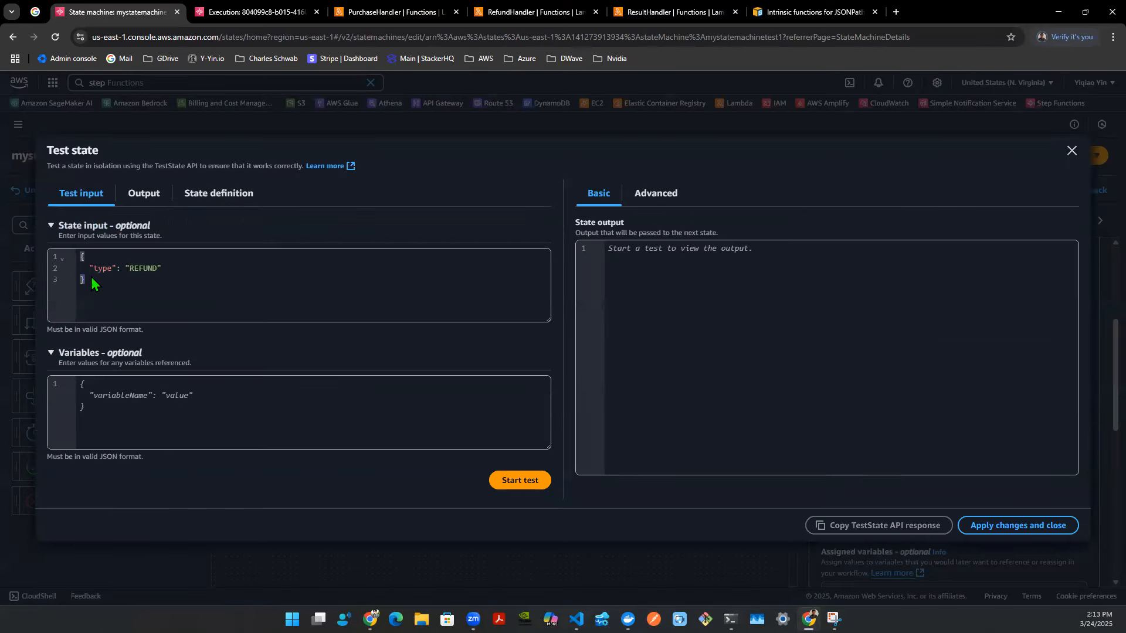
double_click(141, 269)
left_click(171, 281)
left_click(1072, 151)
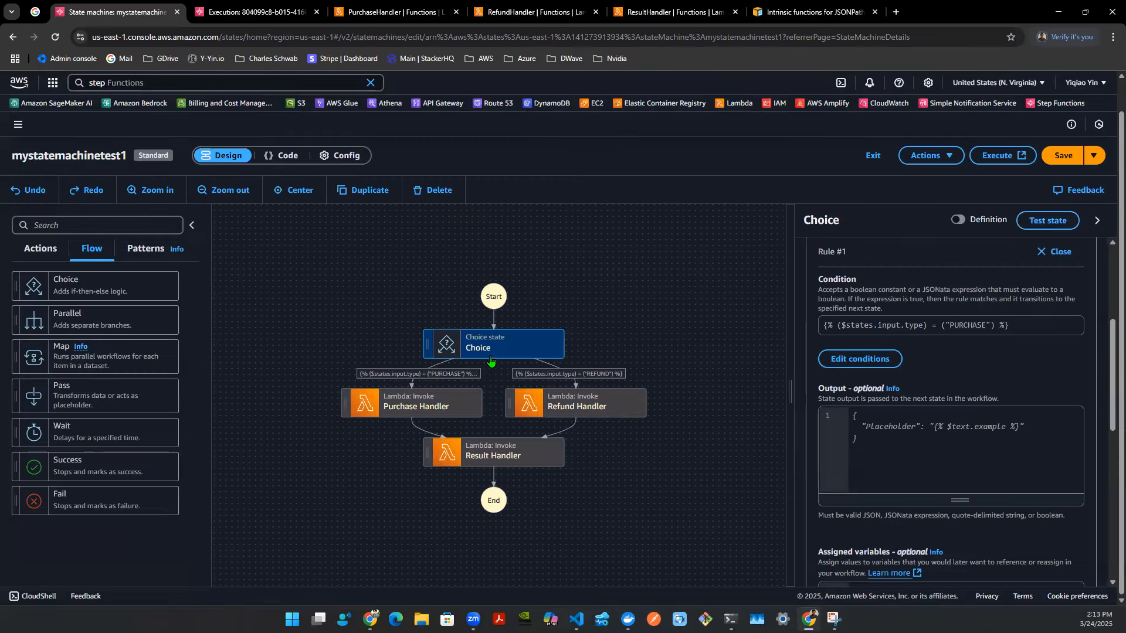
- Inspect the Choice state's rule #2 condition for REFUND
left_click(575, 406)
left_click(573, 375)
scroll(863, 374, "up", 2)
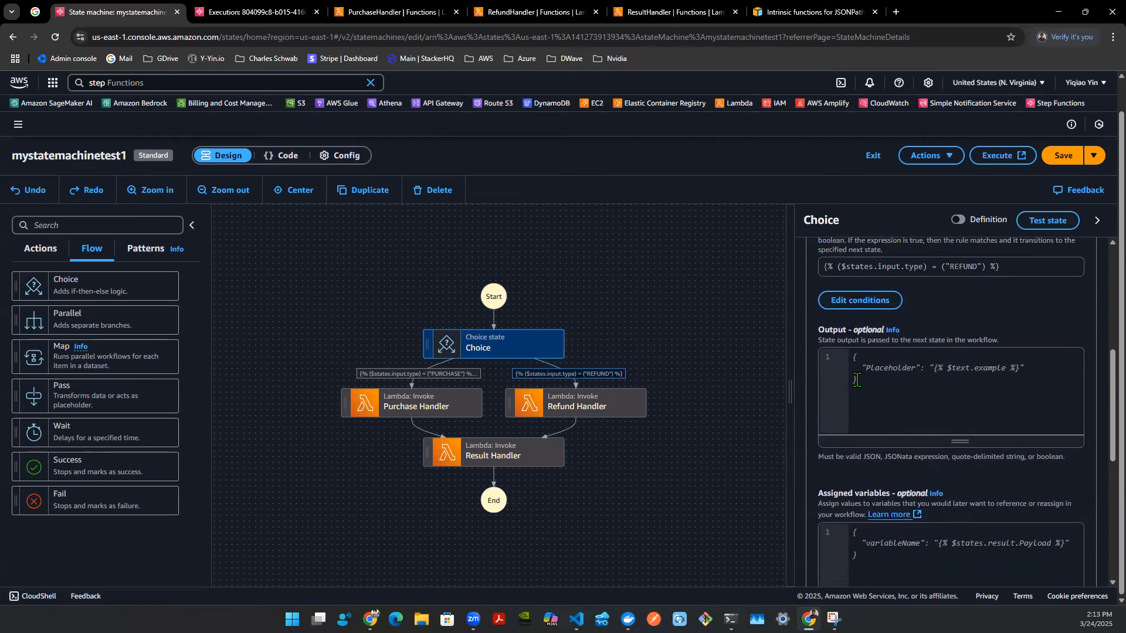
left_click(861, 359)
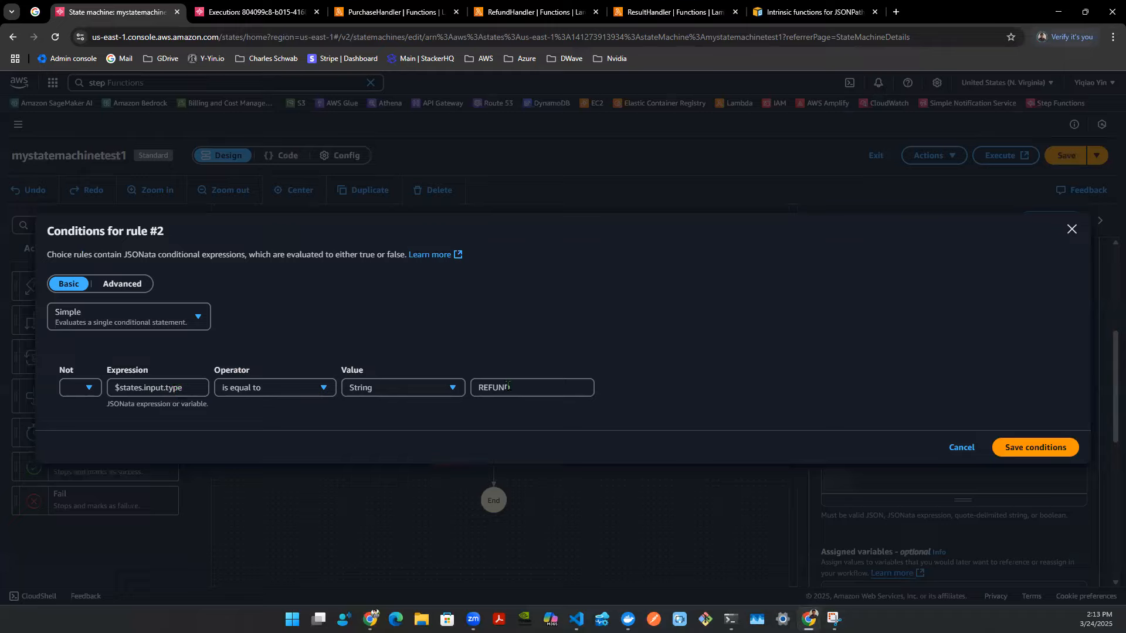
left_click(1072, 229)
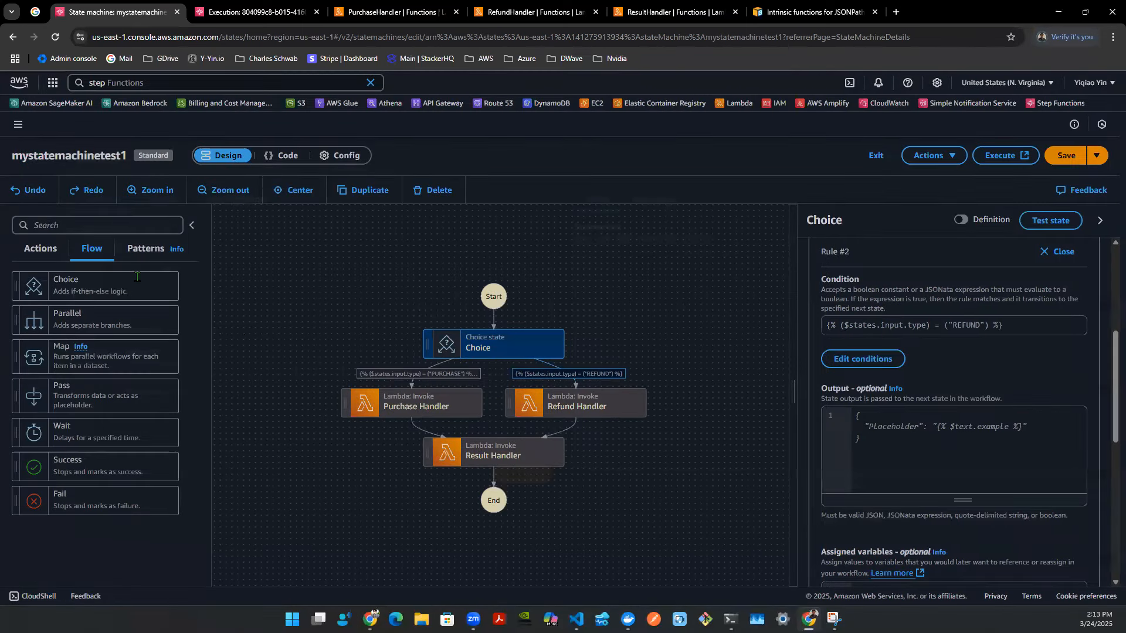
- Test the Choice state with the REFUND input, then rerun it with type set to PURCHASE
left_click_drag(162, 268, 116, 270)
left_click(202, 302)
left_click(510, 482)
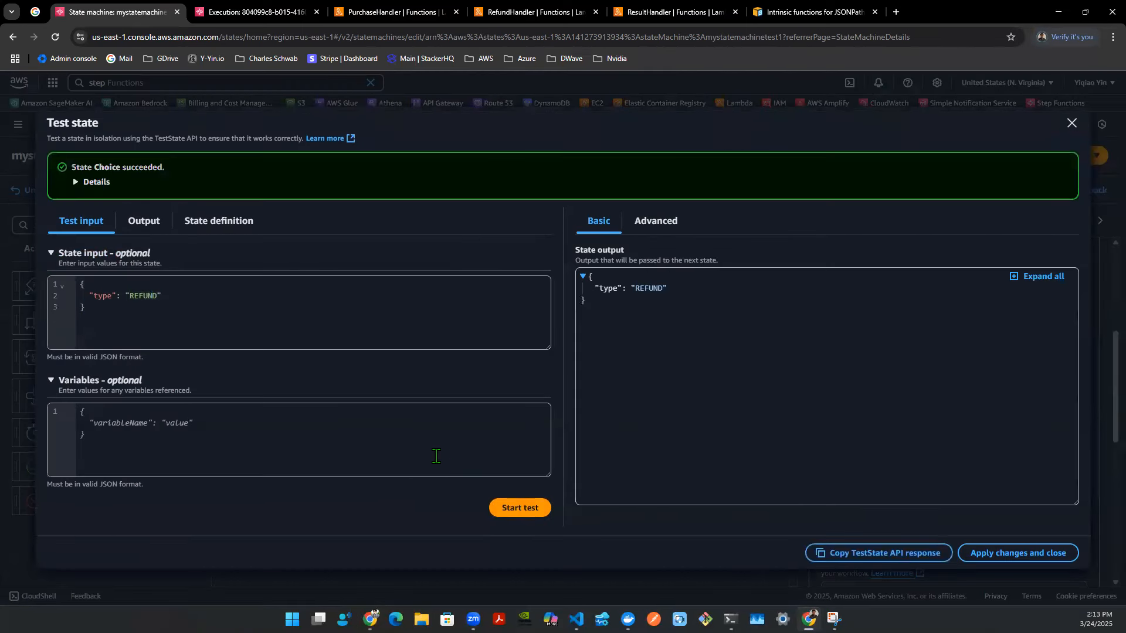
left_click_drag(669, 288, 623, 289)
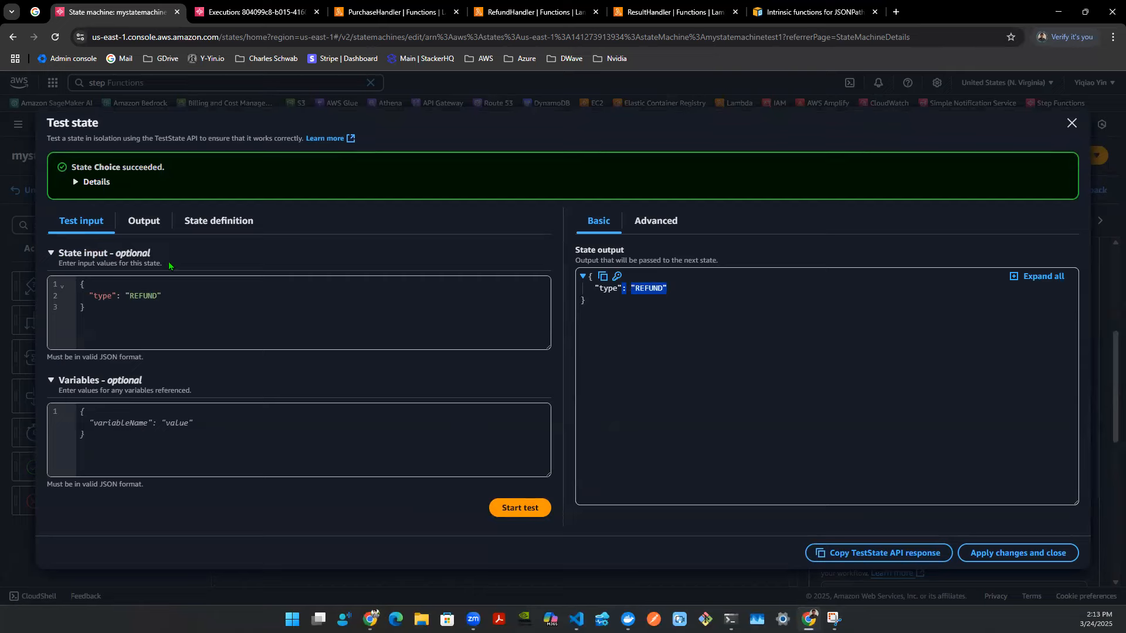
double_click(144, 296)
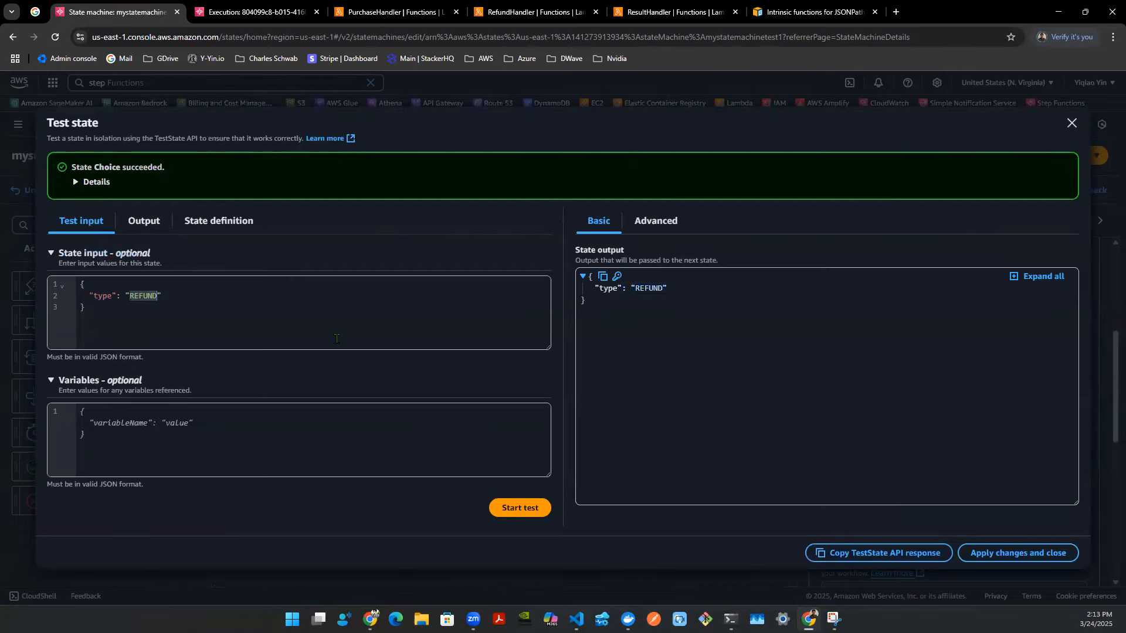
type("PURCHASE")
left_click(502, 518)
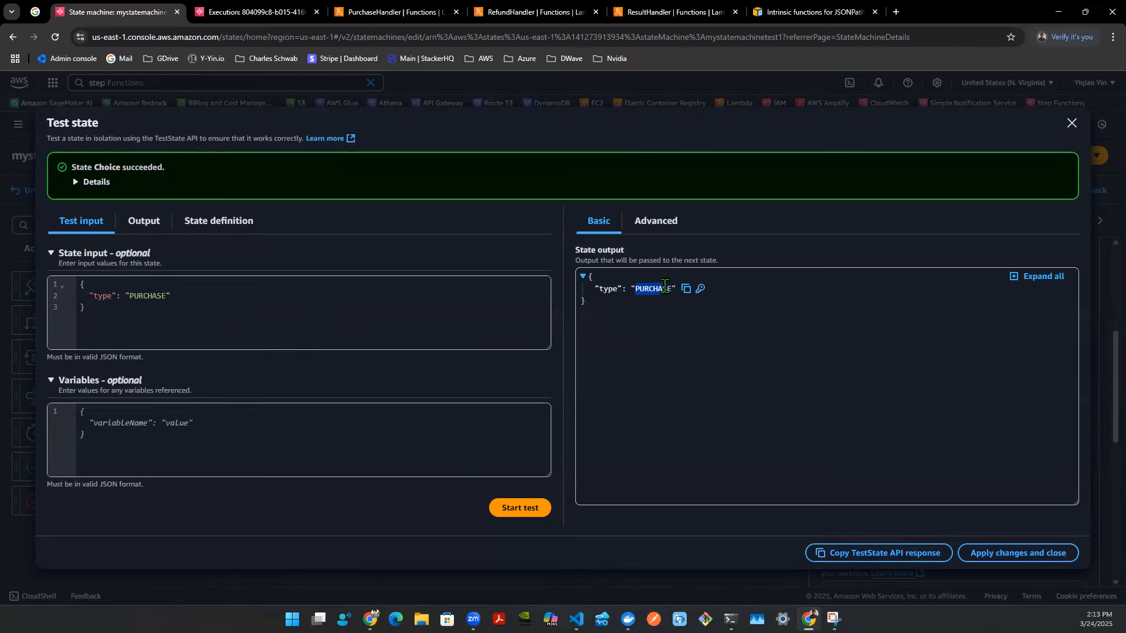
- Apply the test dialog's changes to the Choice state and save the state machine
left_click(218, 220)
left_click_drag(176, 339, 356, 340)
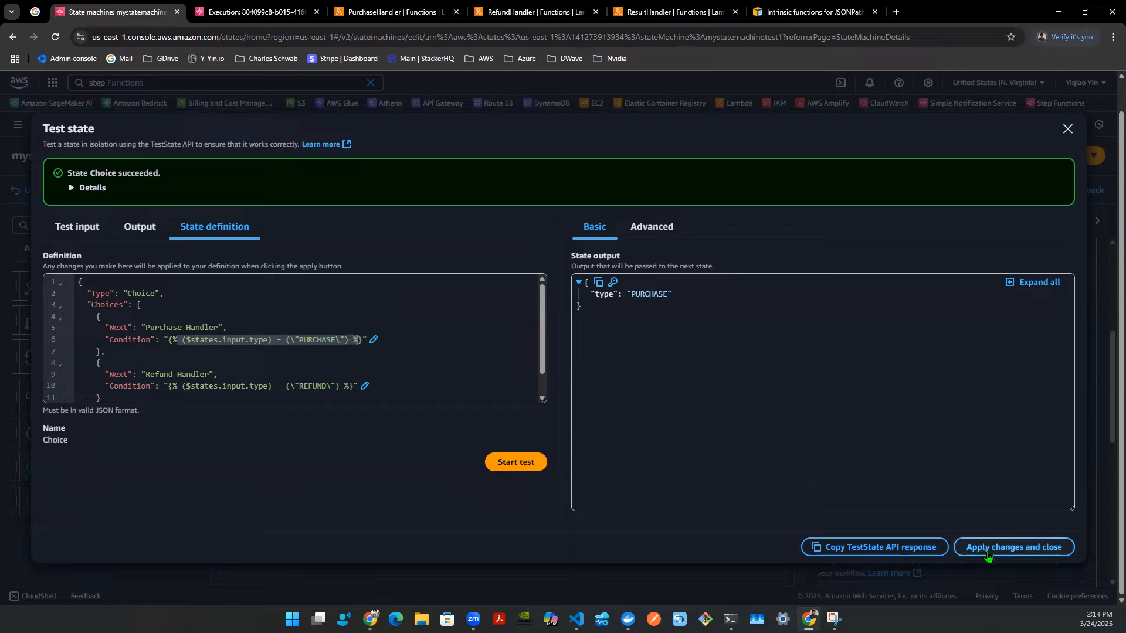
left_click_drag(620, 294, 665, 294)
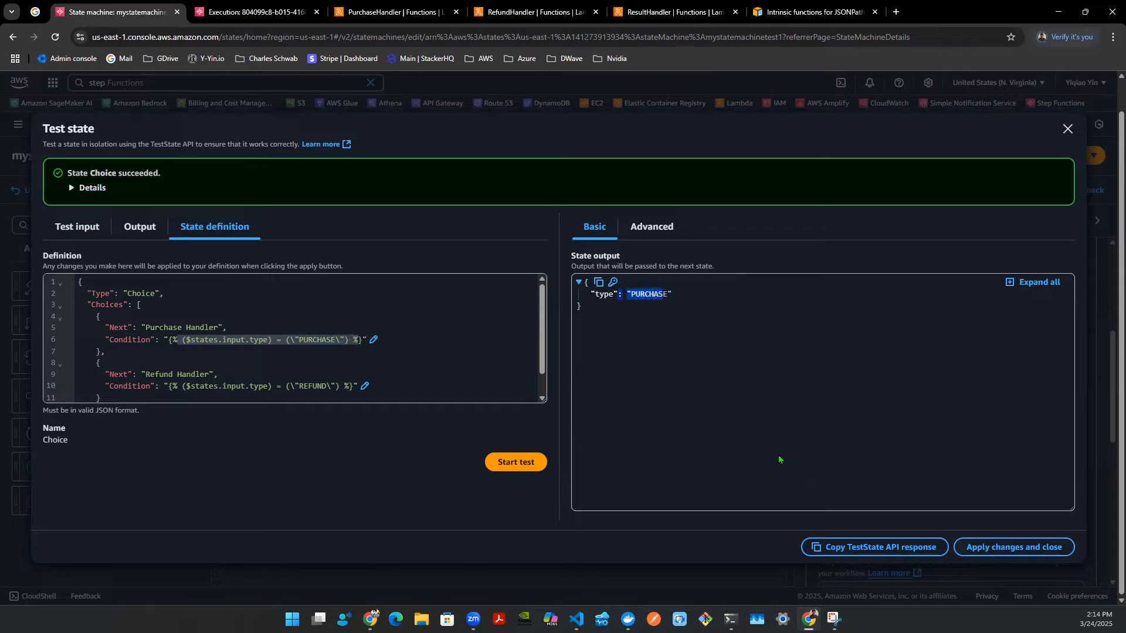
left_click(996, 547)
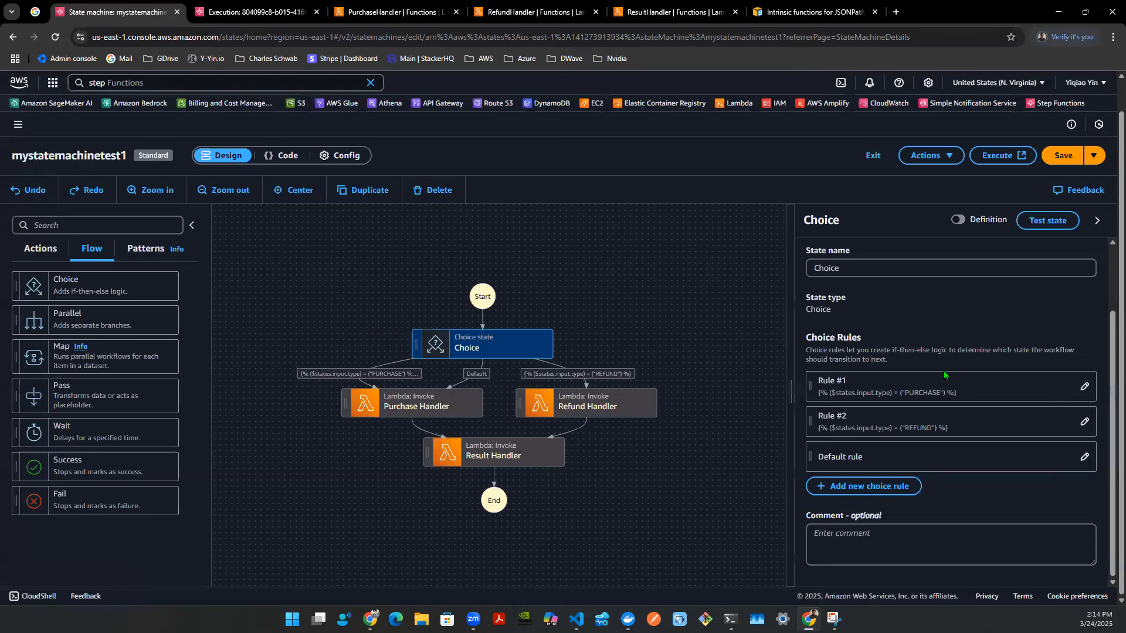
left_click(1059, 157)
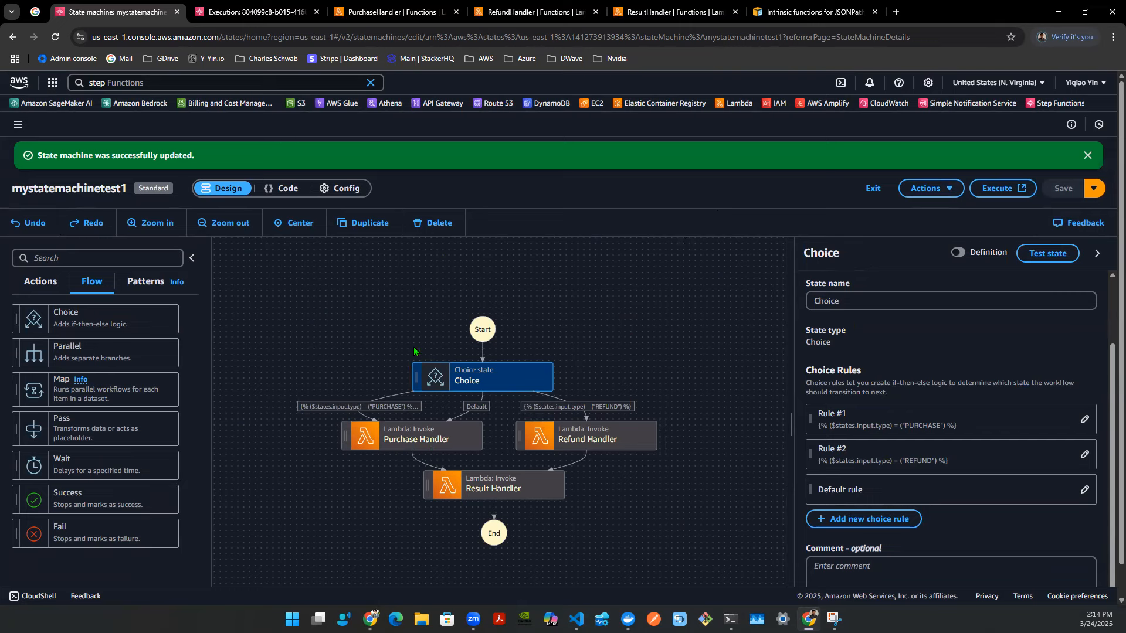
left_click(453, 276)
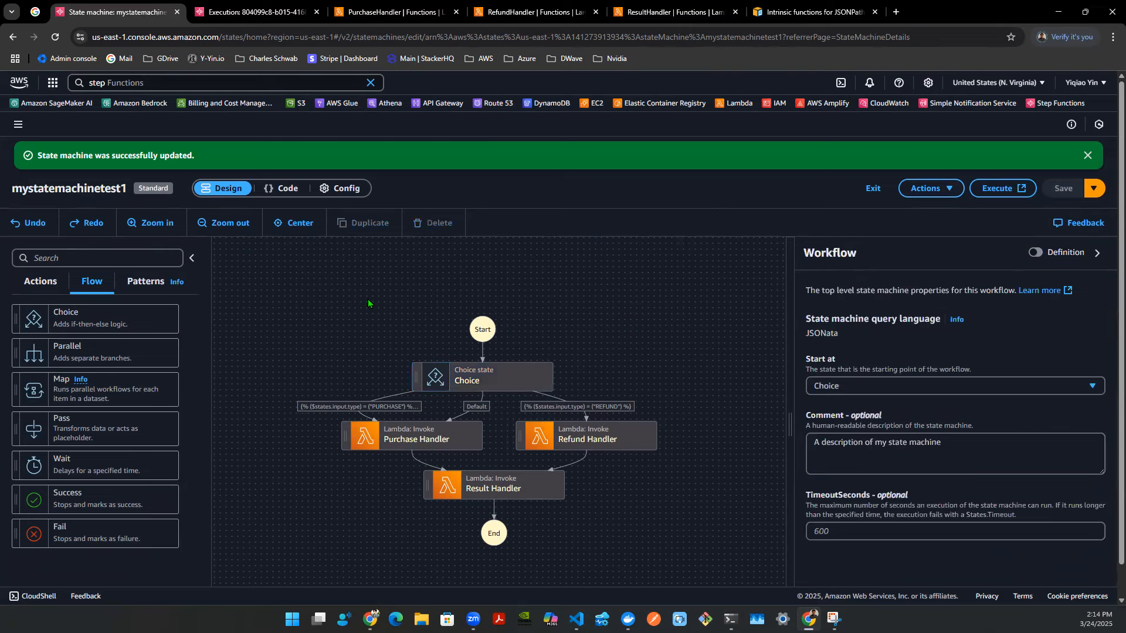
- Start a new execution of the state machine with input type set to PURCHASE
key("ctrl+Tab")
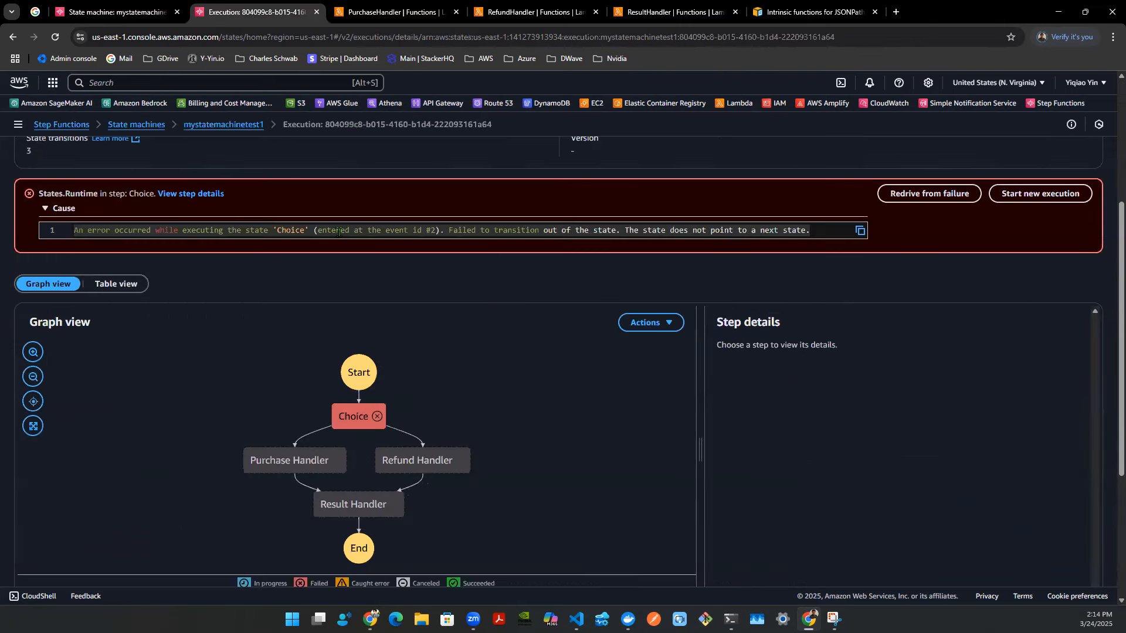
left_click(1019, 199)
double_click(132, 330)
type("PURCHAS")
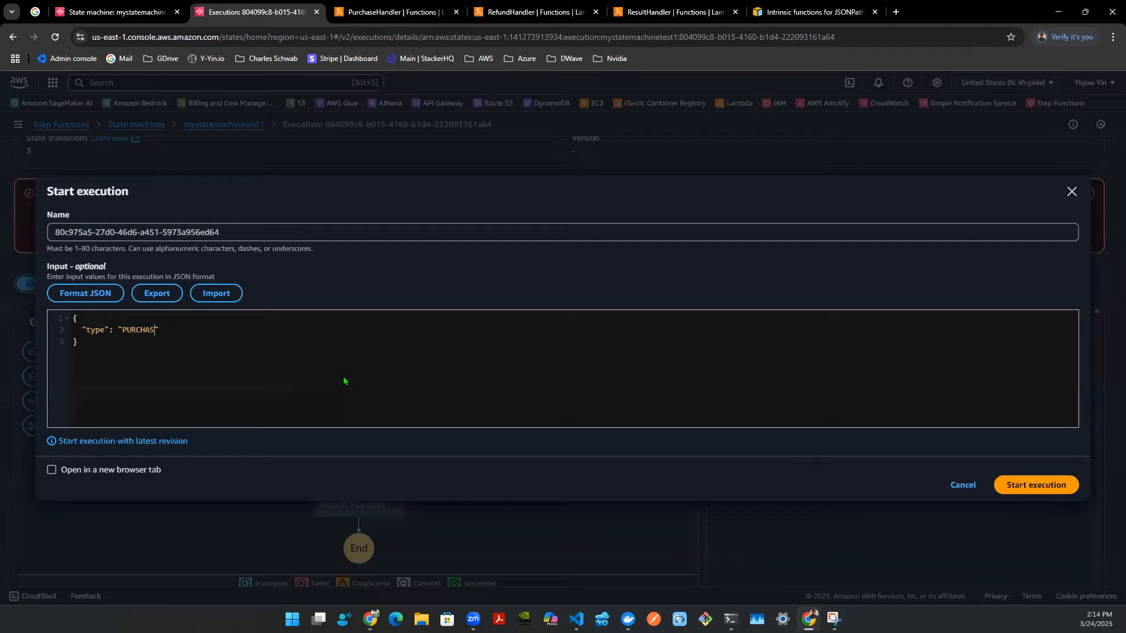
double_click(92, 332)
left_click(1032, 487)
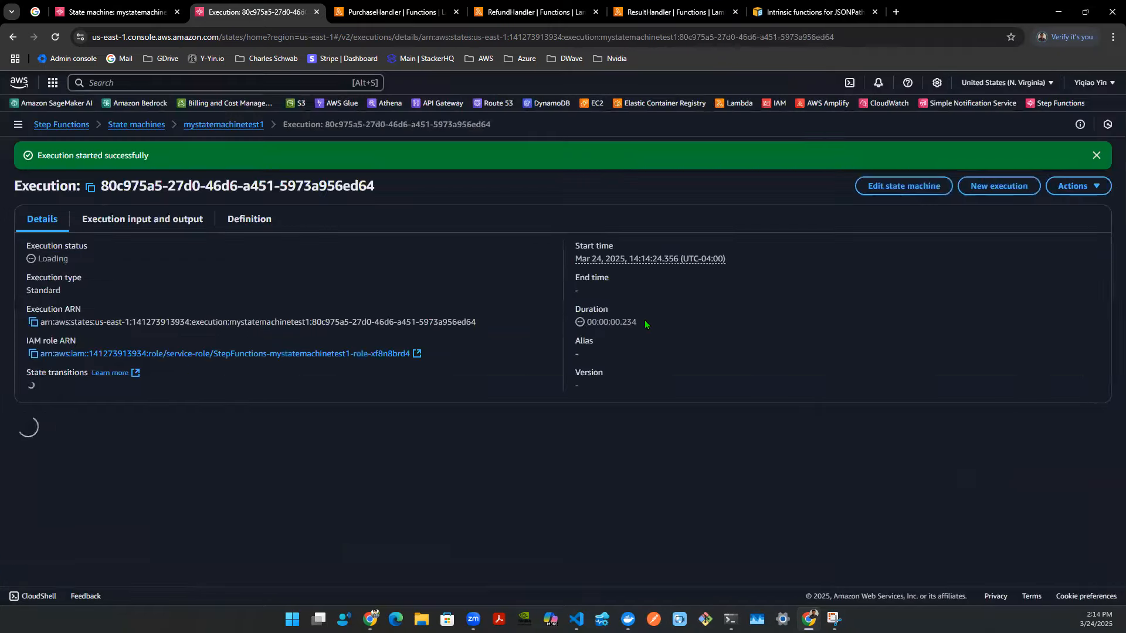
- Inspect the execution graph's Choice and Result Handler steps
scroll(630, 325, "down", 4)
left_click(319, 332)
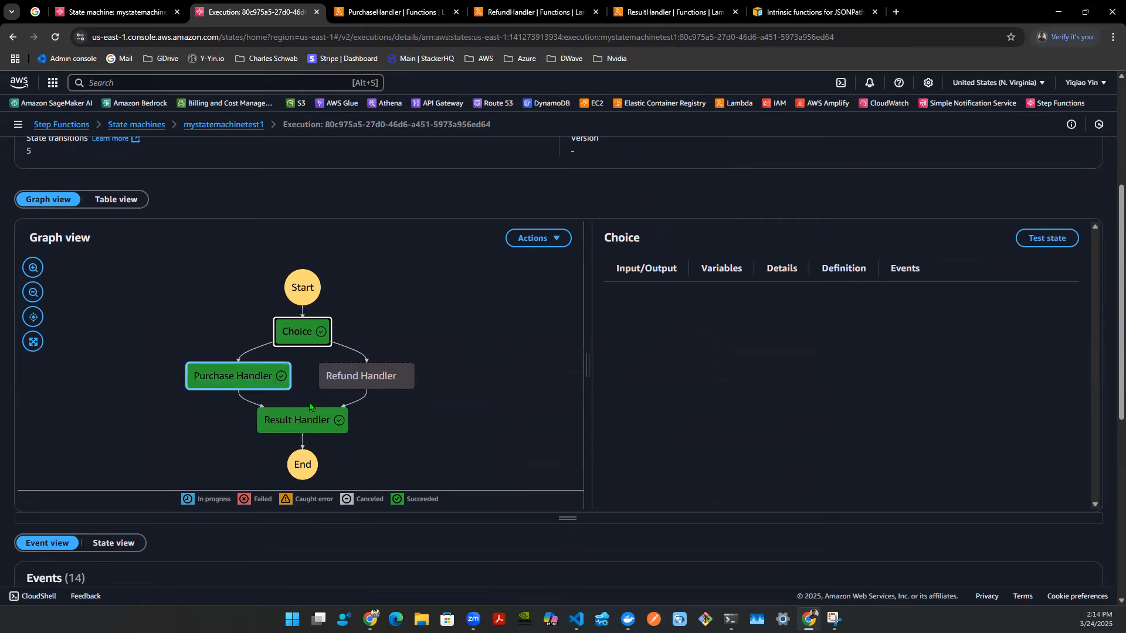
left_click(299, 422)
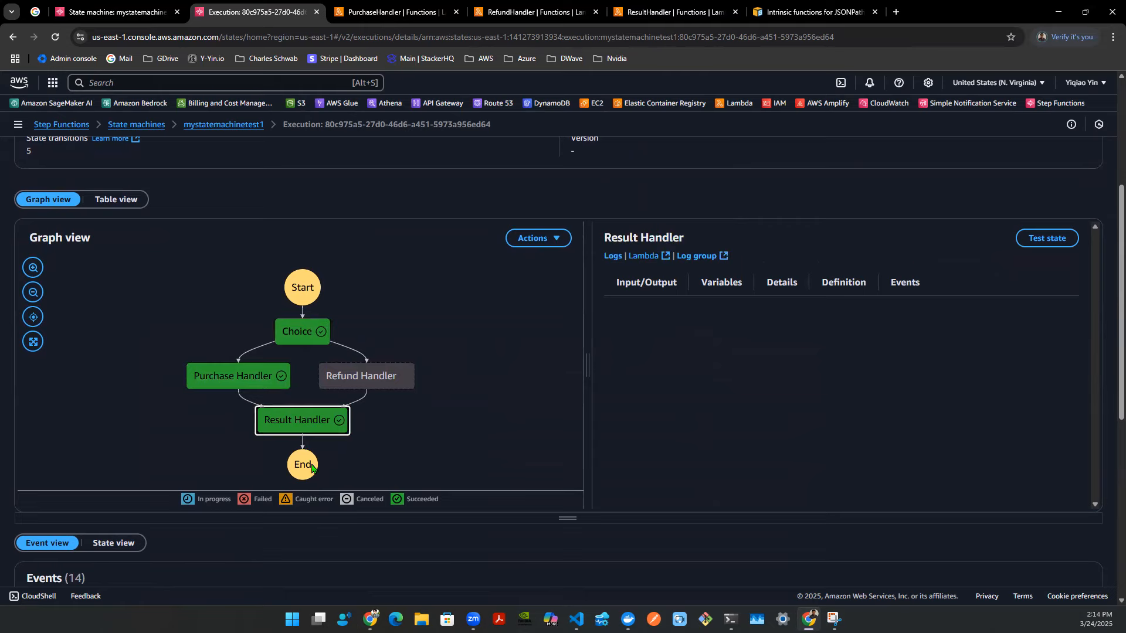
- Start a new execution of the state machine with input type set to REFUND
scroll(334, 428, "down", 6)
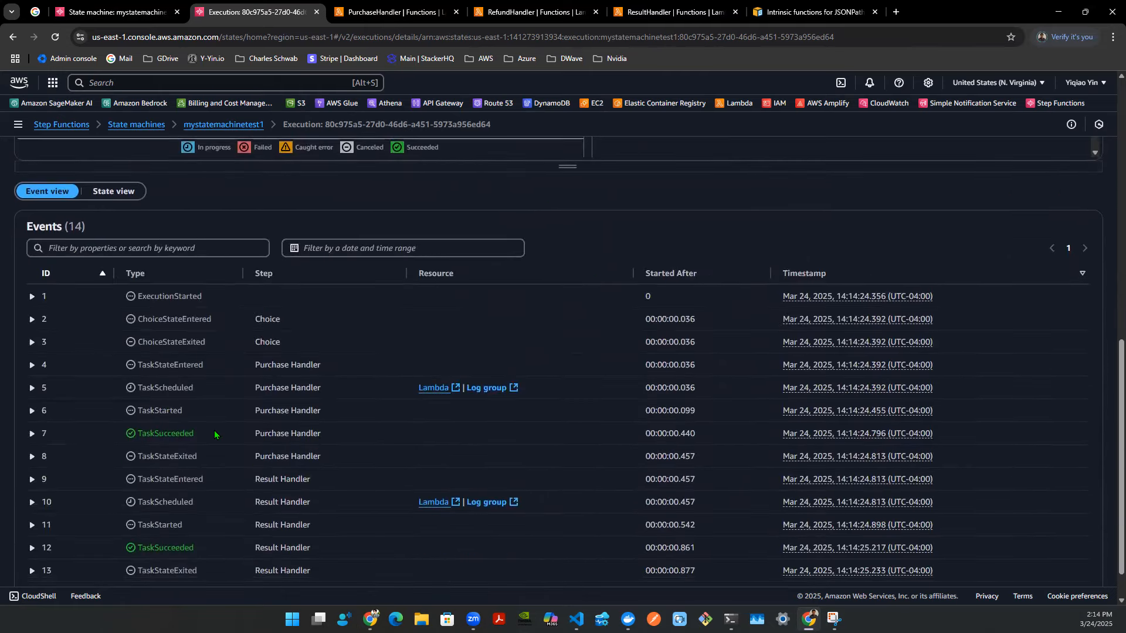
scroll(262, 462, "up", 6)
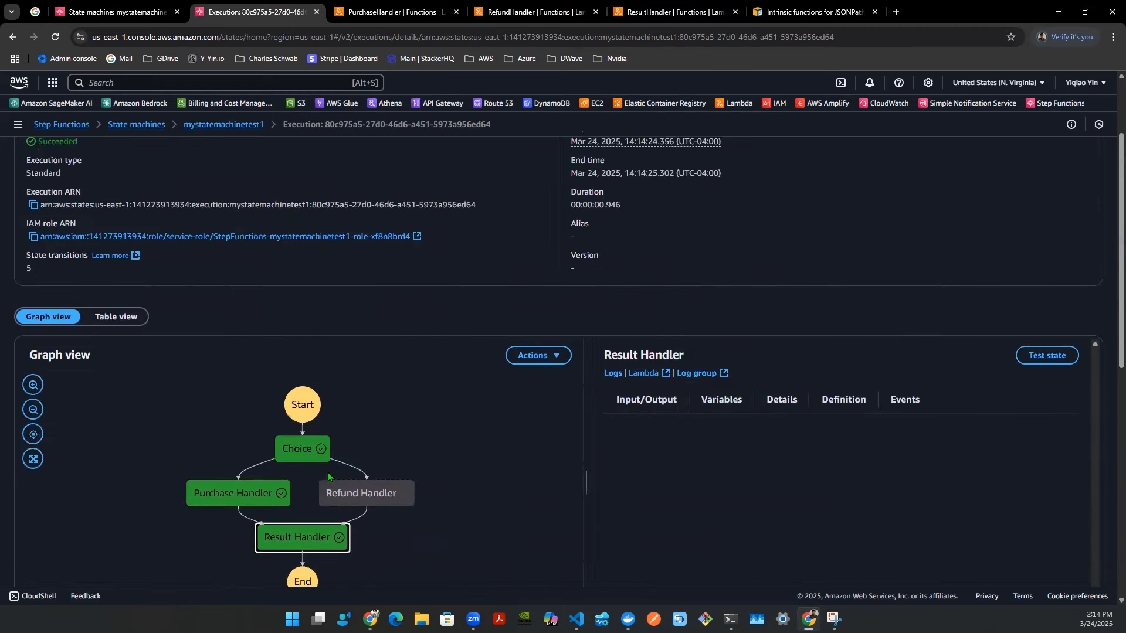
scroll(328, 472, "up", 1)
scroll(606, 450, "up", 2)
left_click(997, 186)
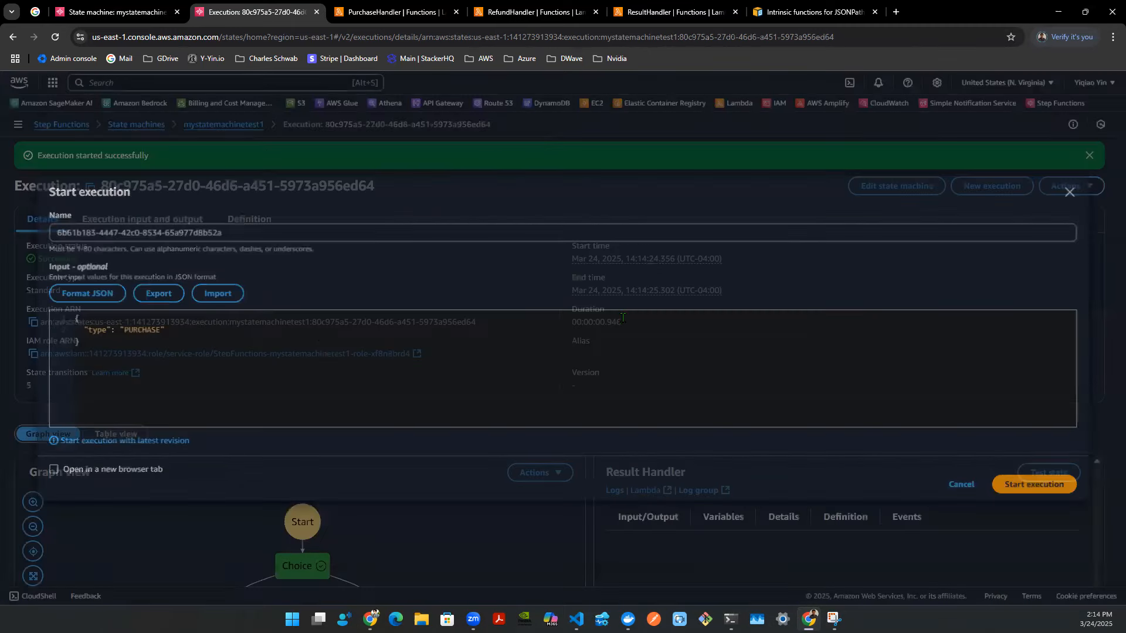
type("REFUND")
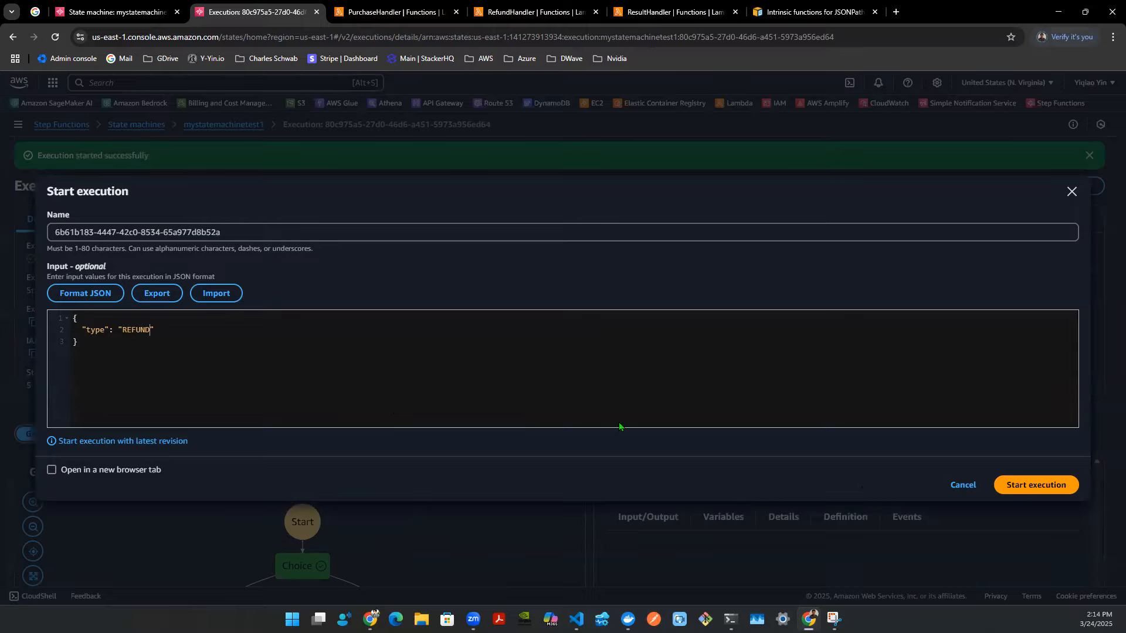
left_click(999, 493)
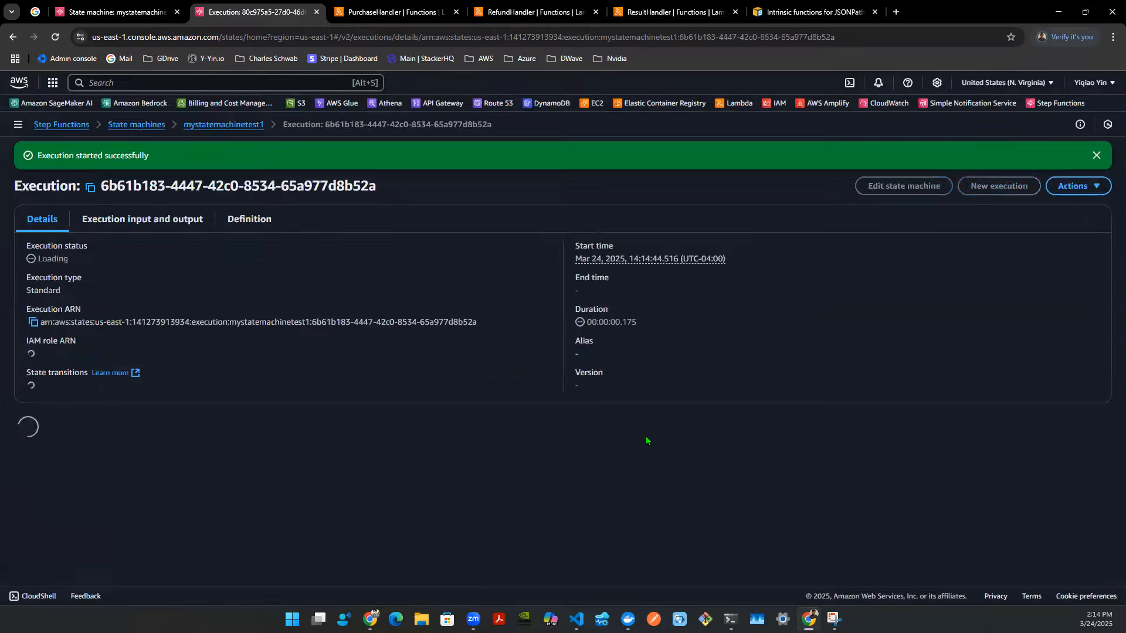
- Turn off Wait for callback on the Refund Handler state and save the state machine
scroll(560, 410, "down", 3)
scroll(557, 414, "down", 1)
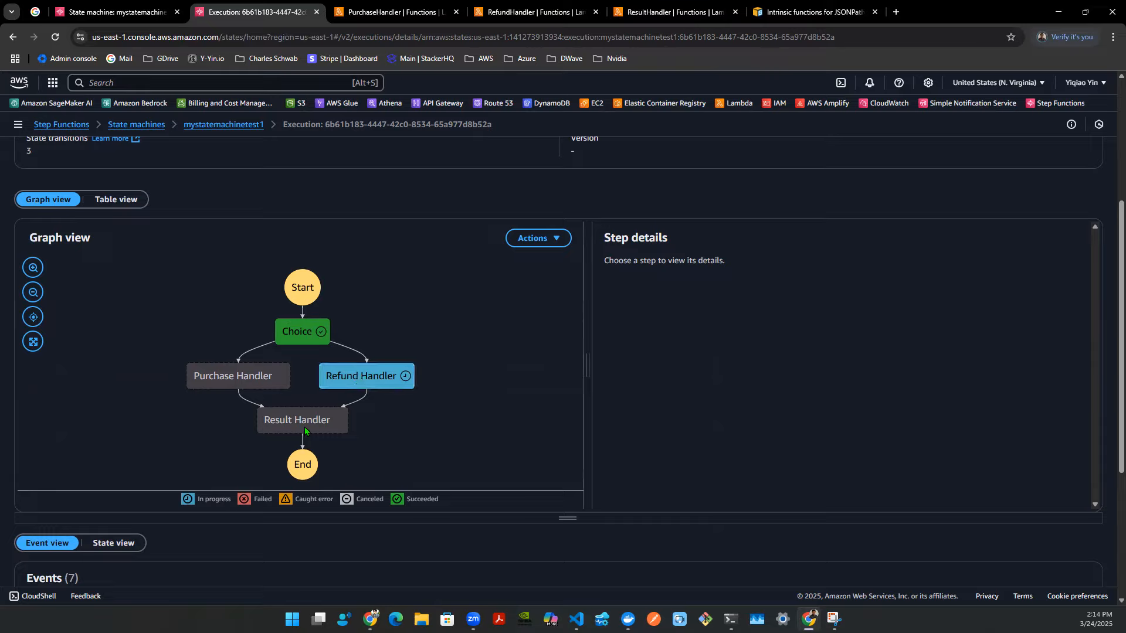
scroll(305, 430, "down", 1)
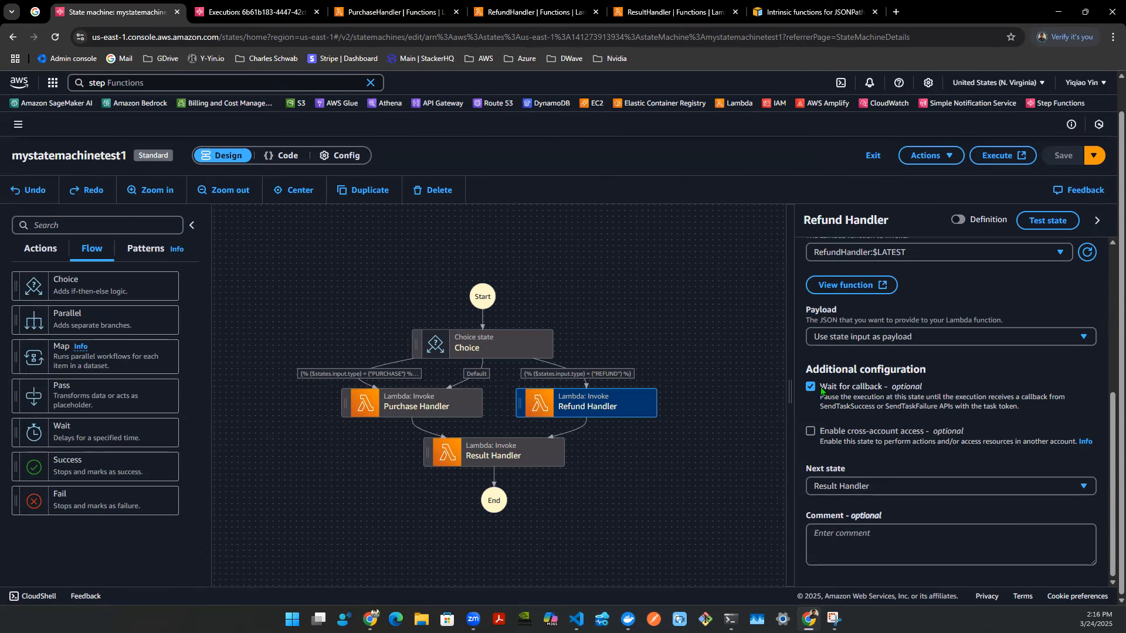
left_click(811, 387)
left_click(1064, 156)
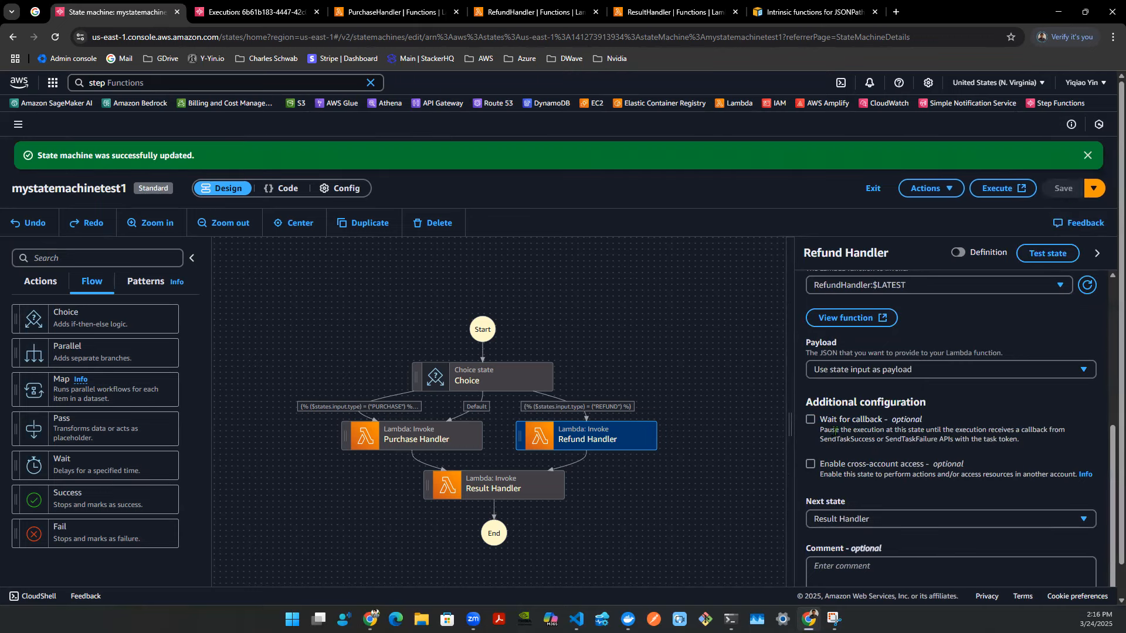
left_click(691, 339)
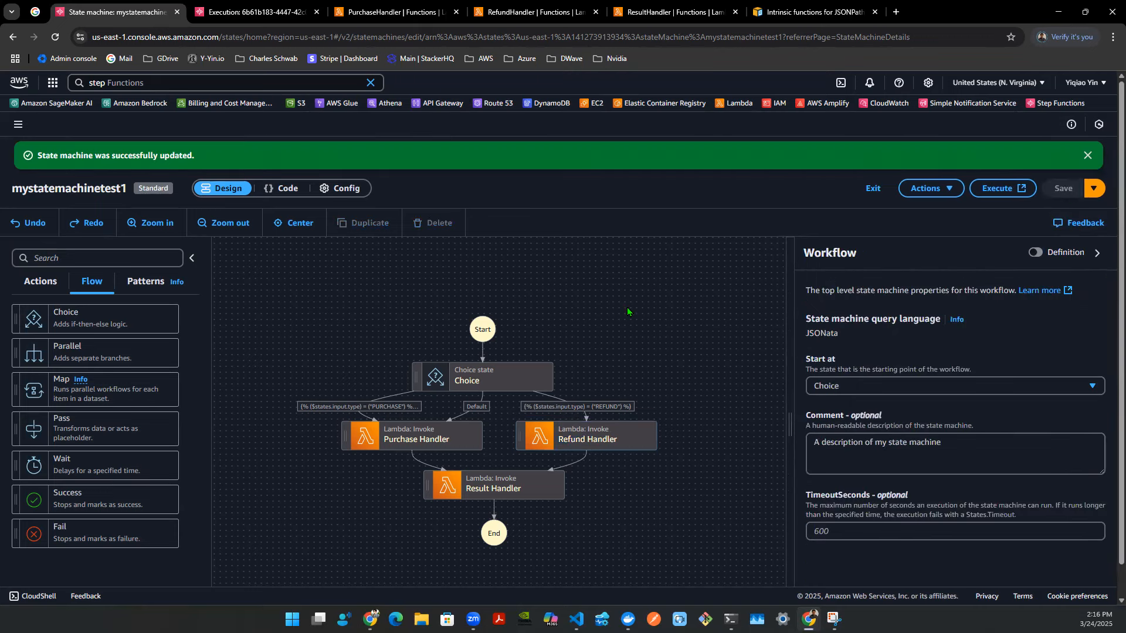
- Start another execution of the state machine with the REFUND input
key("ctrl+Tab")
scroll(506, 344, "up", 6)
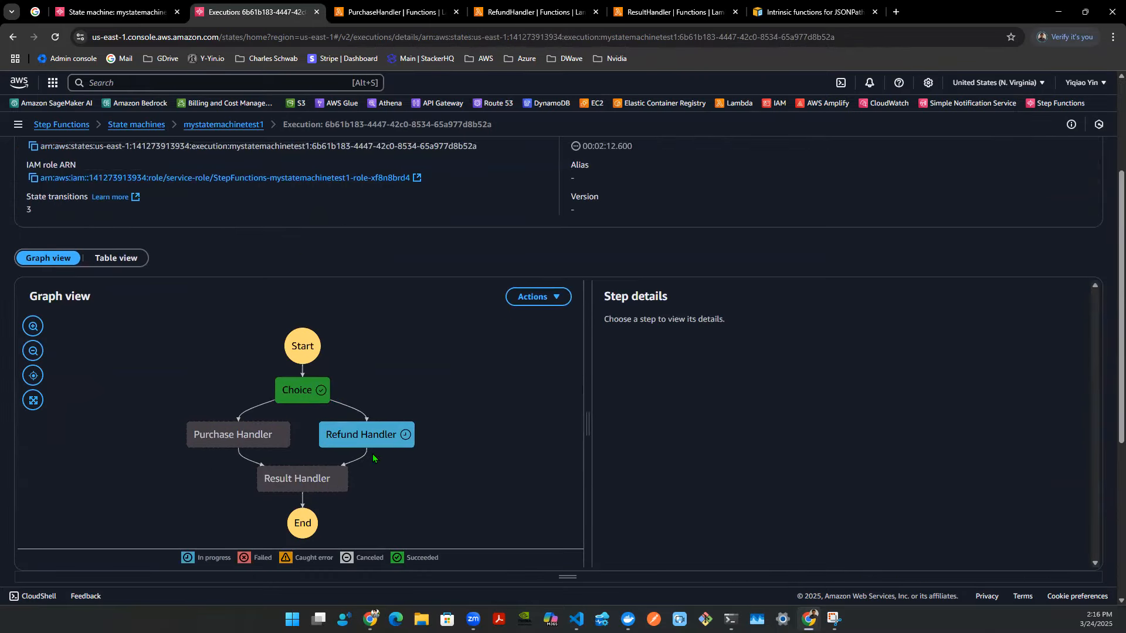
left_click(988, 194)
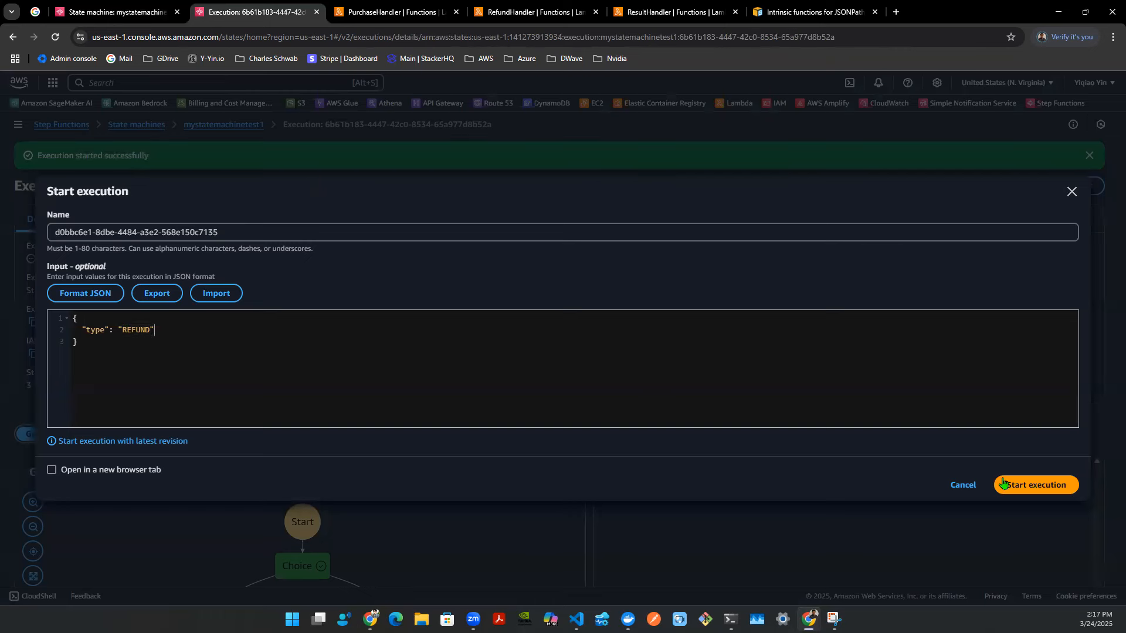
left_click(1036, 485)
- Inspect the REFUND execution's Refund Handler and Result Handler steps and its event history
scroll(559, 367, "down", 4)
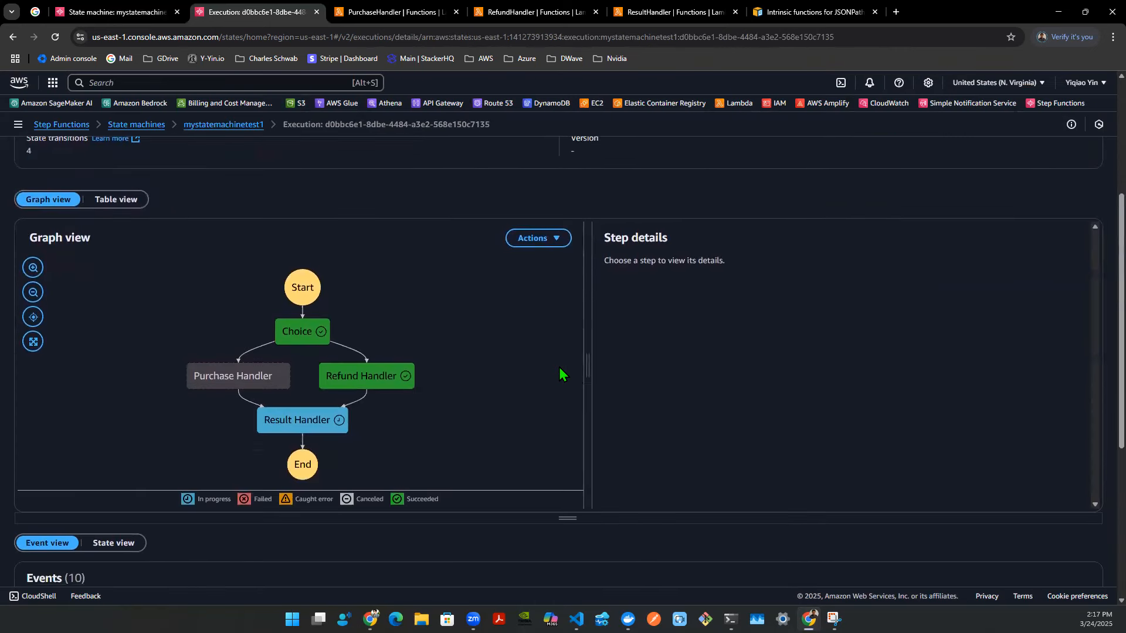
left_click(363, 376)
left_click(319, 429)
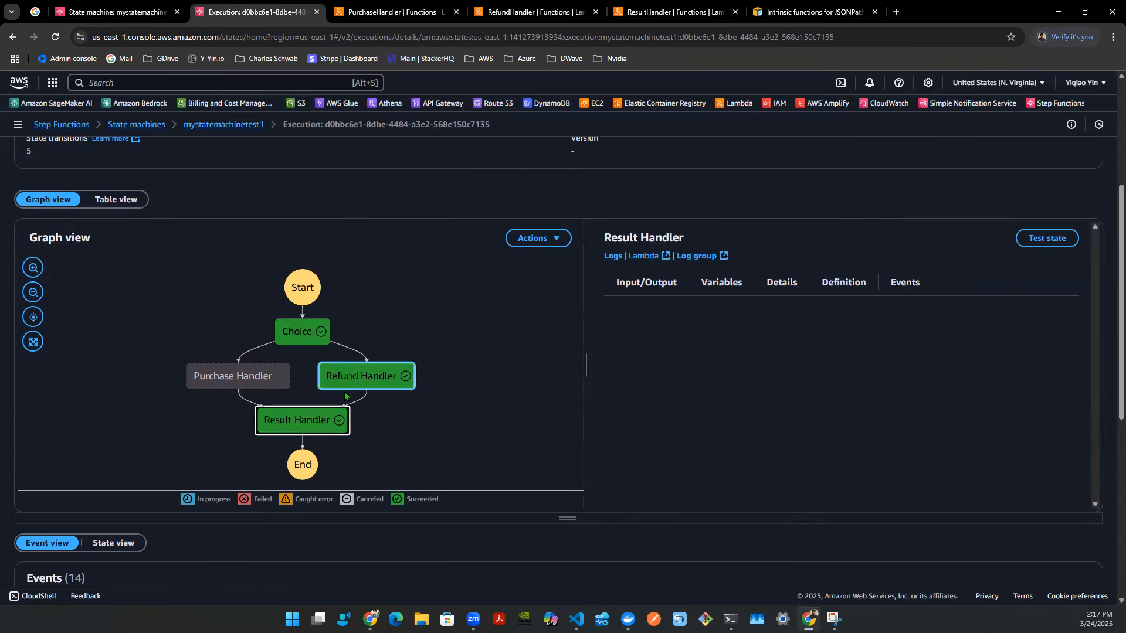
scroll(508, 352, "down", 6)
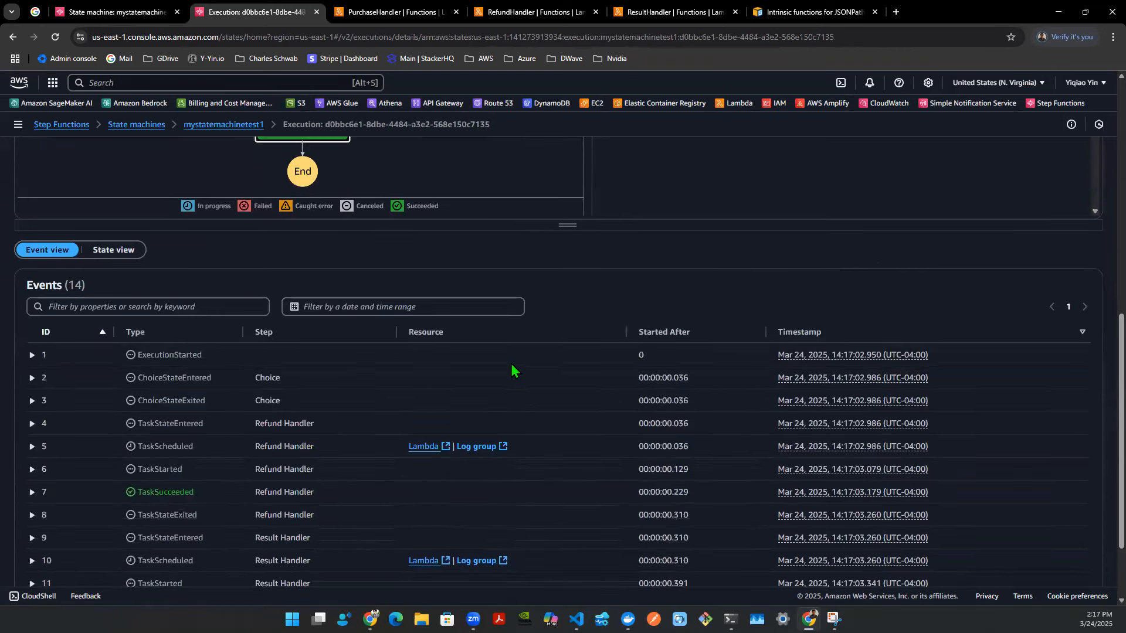
scroll(511, 377, "up", 7)
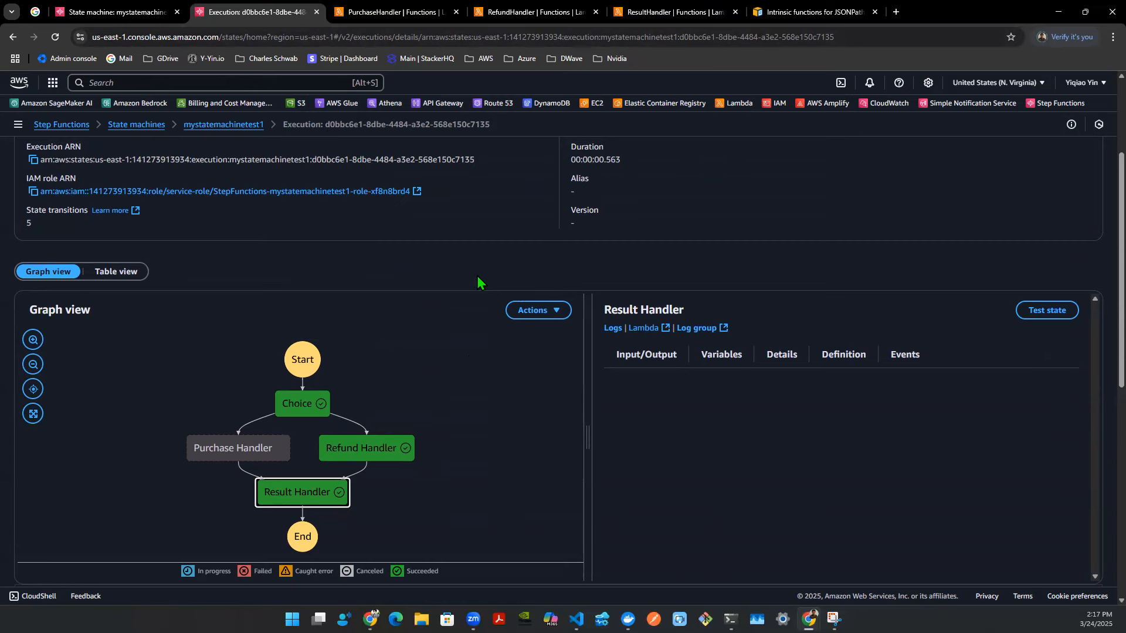
left_click(114, 11)
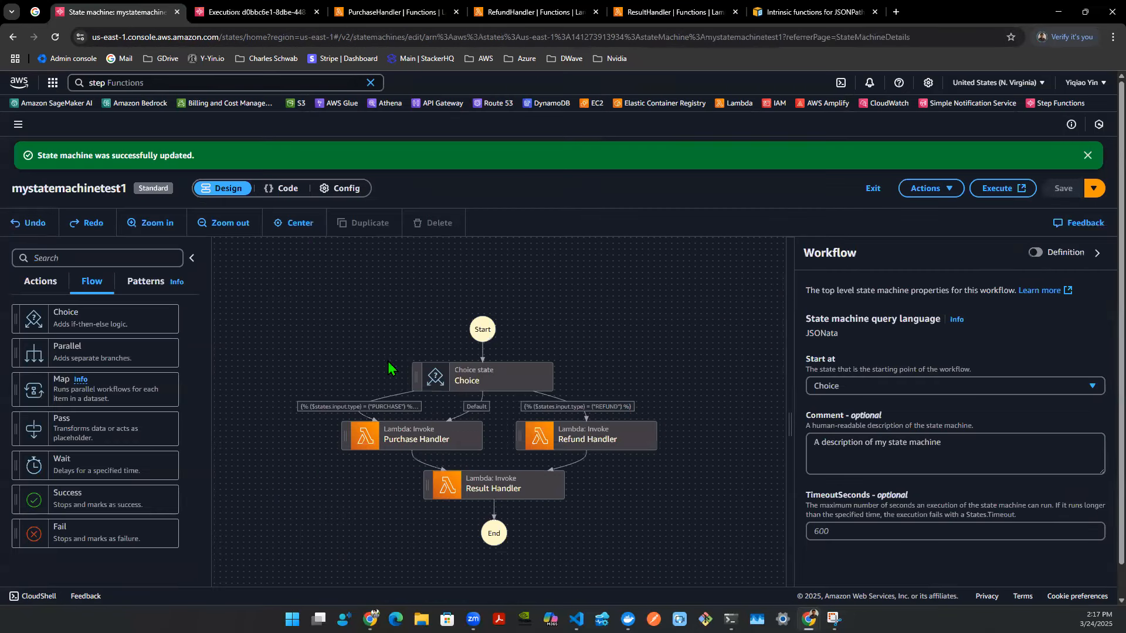
scroll(419, 396, "up", 3)
left_click(301, 223)
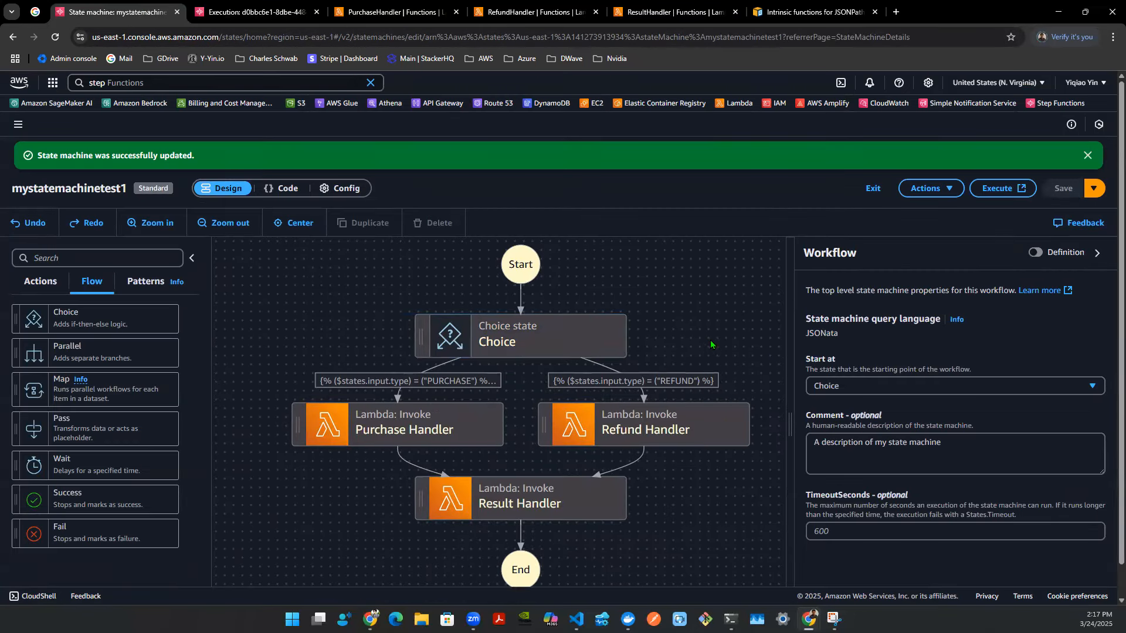